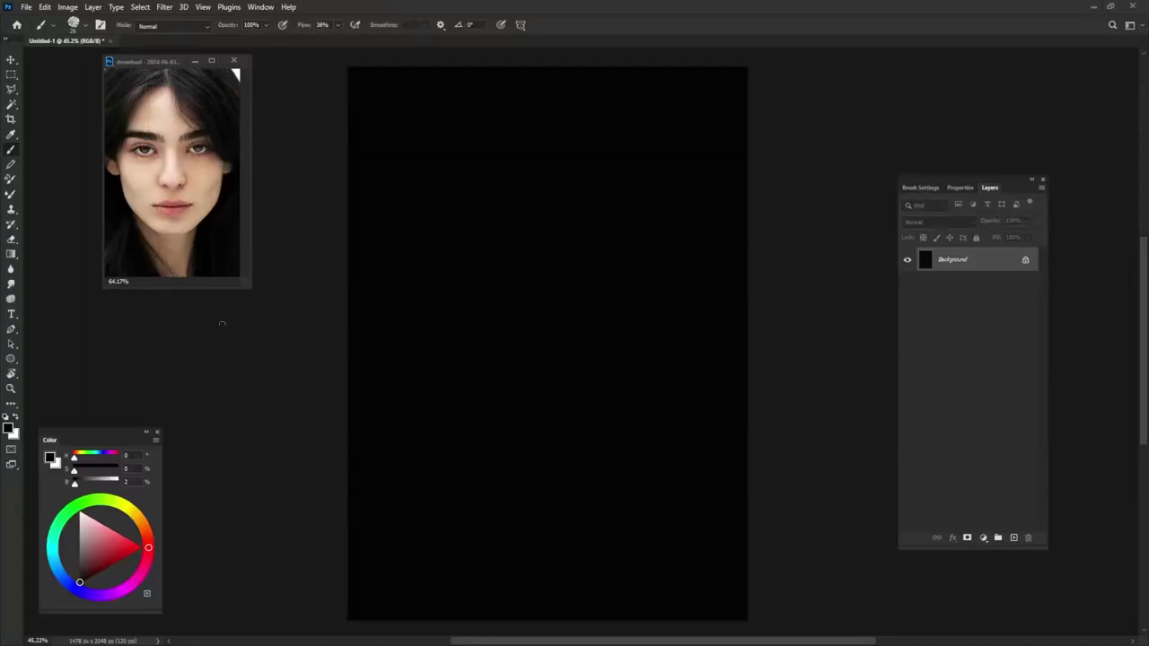
# - Brush an orange-brown U-shaped jaw outline on the black canvas and bring up Lazy Nezumi Pro
pyautogui.moveTo(118, 553); pyautogui.dragTo(115, 563)
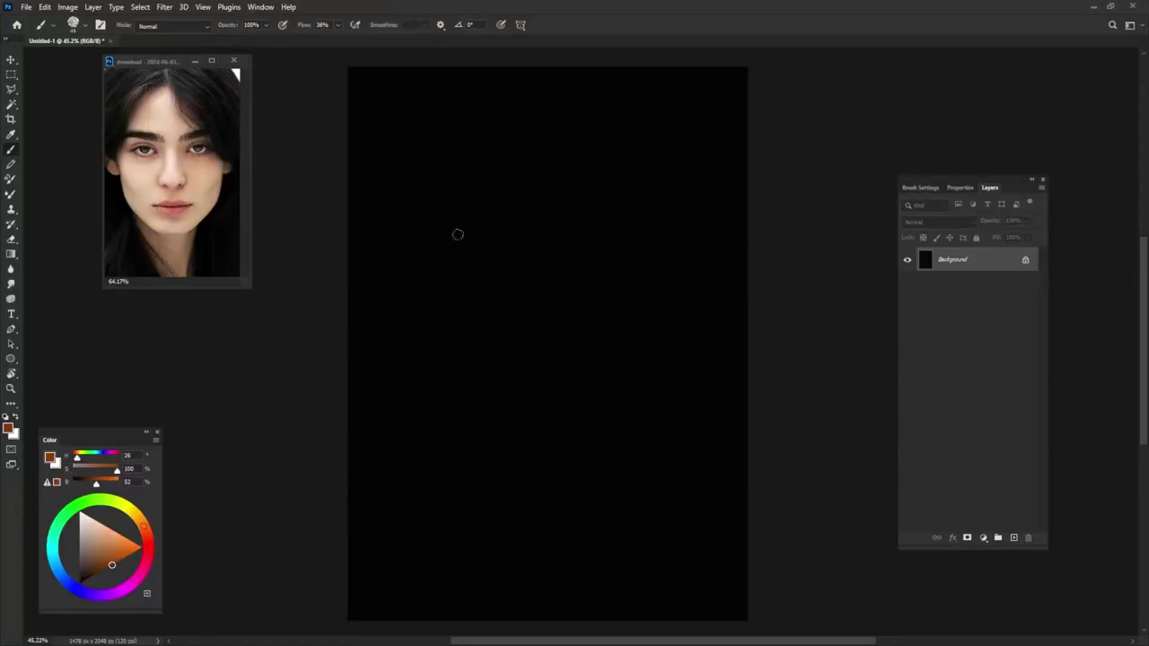
pyautogui.moveTo(407, 280)
pyautogui.mouseDown()
pyautogui.moveTo(419, 460)
pyautogui.moveTo(505, 513)
pyautogui.moveTo(580, 511)
pyautogui.moveTo(672, 423)
pyautogui.mouseUp()
pyautogui.moveTo(661, 296)
pyautogui.mouseDown()
pyautogui.moveTo(656, 432)
pyautogui.moveTo(665, 289)
pyautogui.mouseUp()
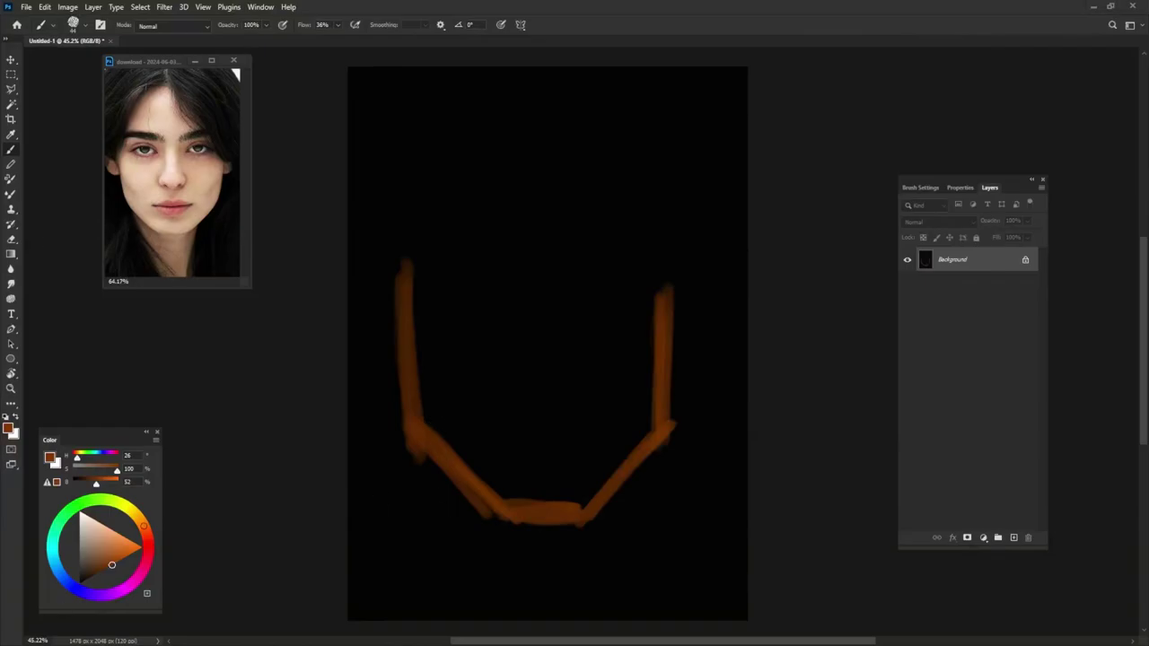
pyautogui.hotkey('ctrl', 'alt', 'z')
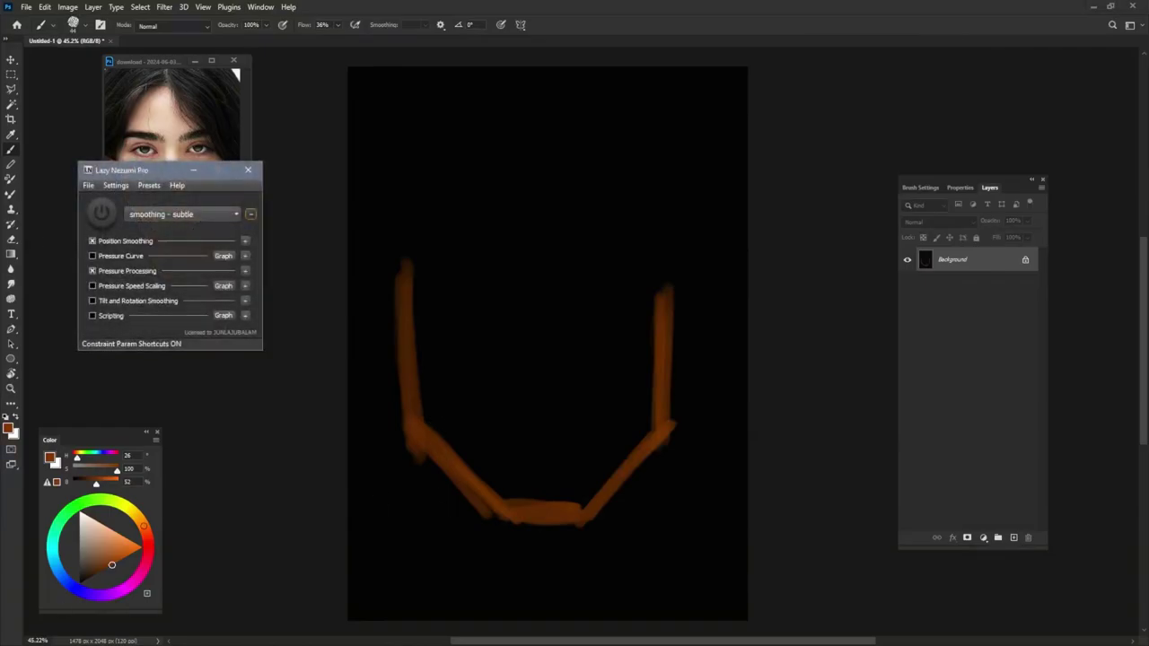
# - Set Lazy Nezumi's app cursor to Hide when Drawing, hook it to the painting window, and minimize it
pyautogui.click(89, 185)
pyautogui.click(117, 199)
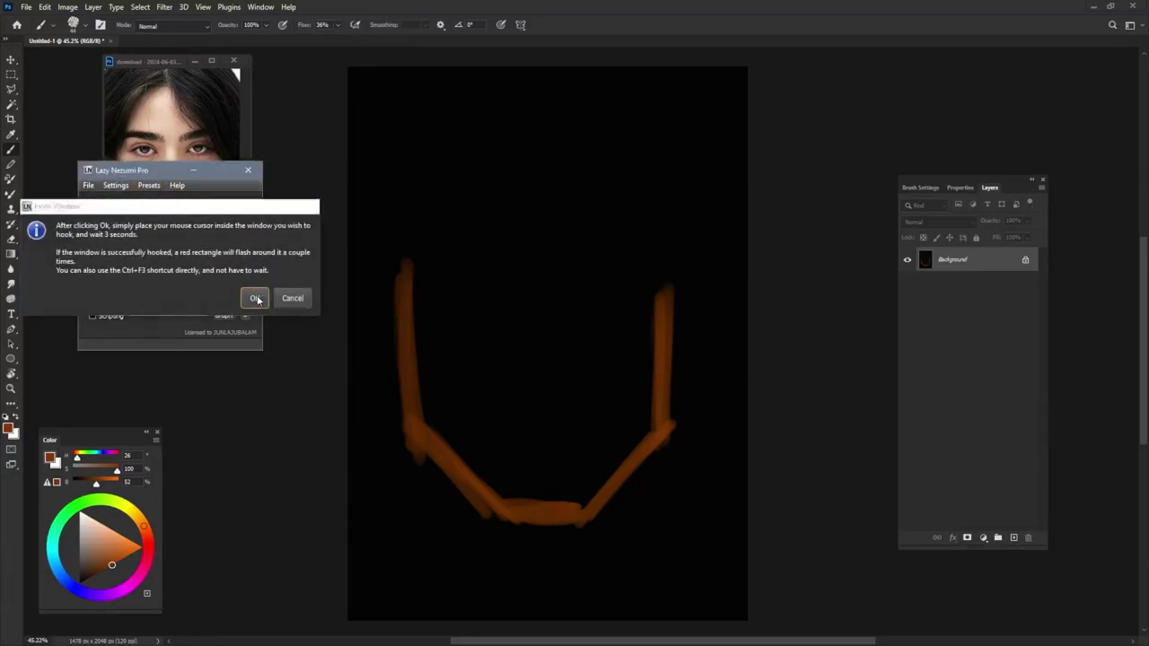
pyautogui.click(255, 297)
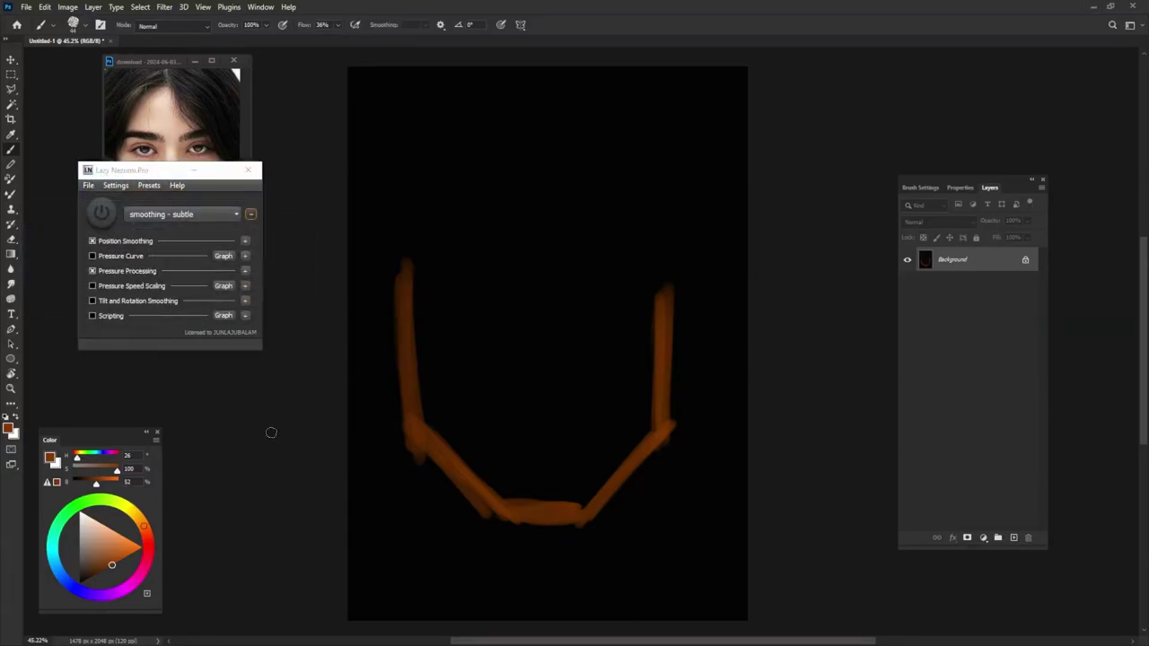
pyautogui.click(115, 187)
pyautogui.moveTo(130, 320)
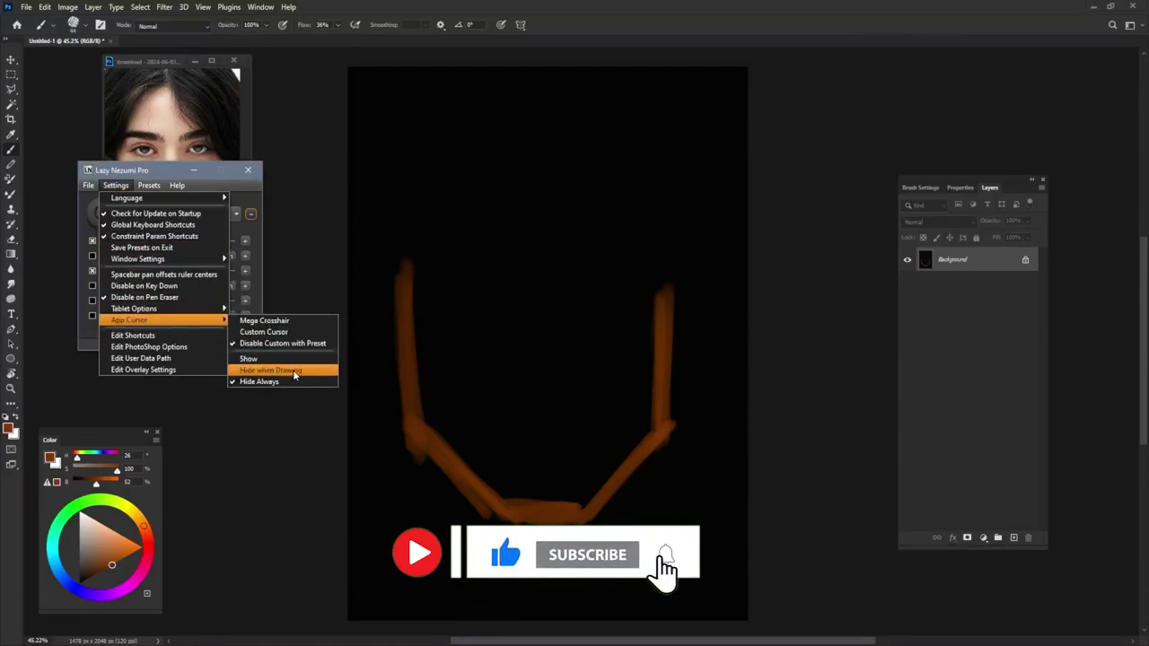
pyautogui.click(296, 370)
pyautogui.click(89, 185)
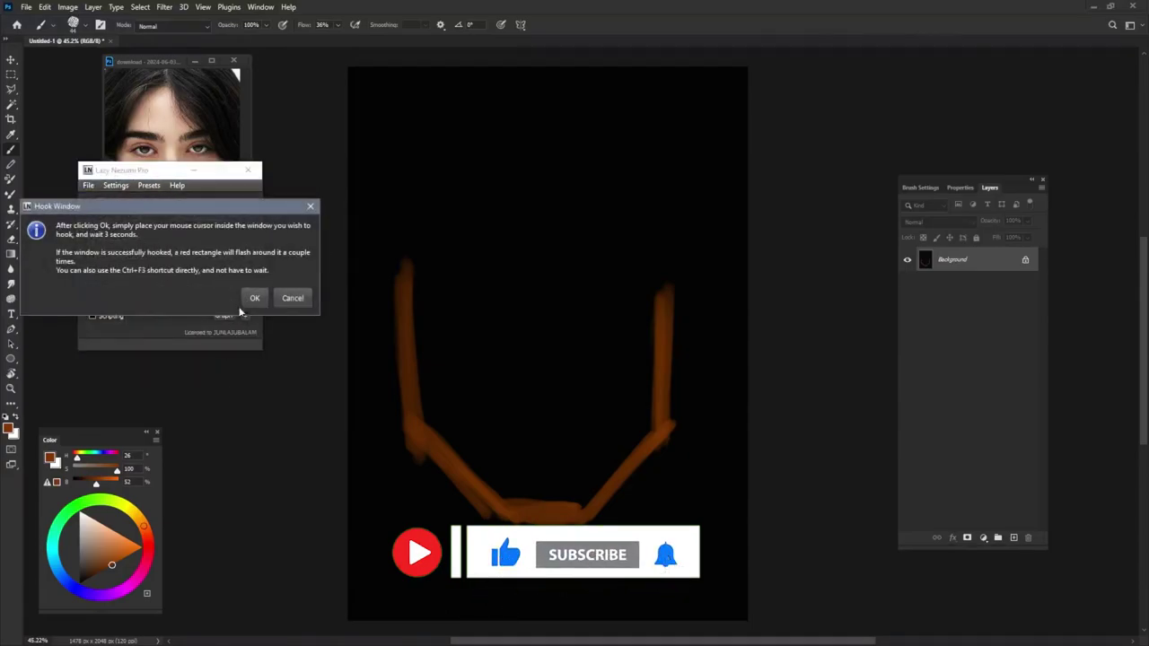
pyautogui.click(283, 296)
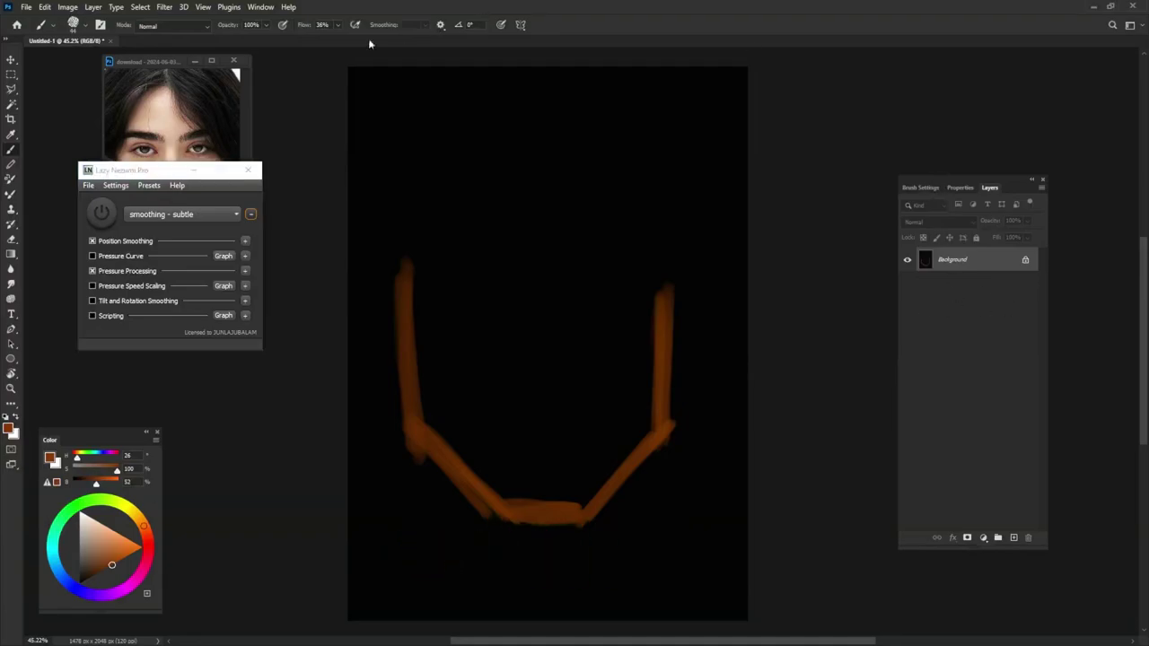
pyautogui.click(194, 170)
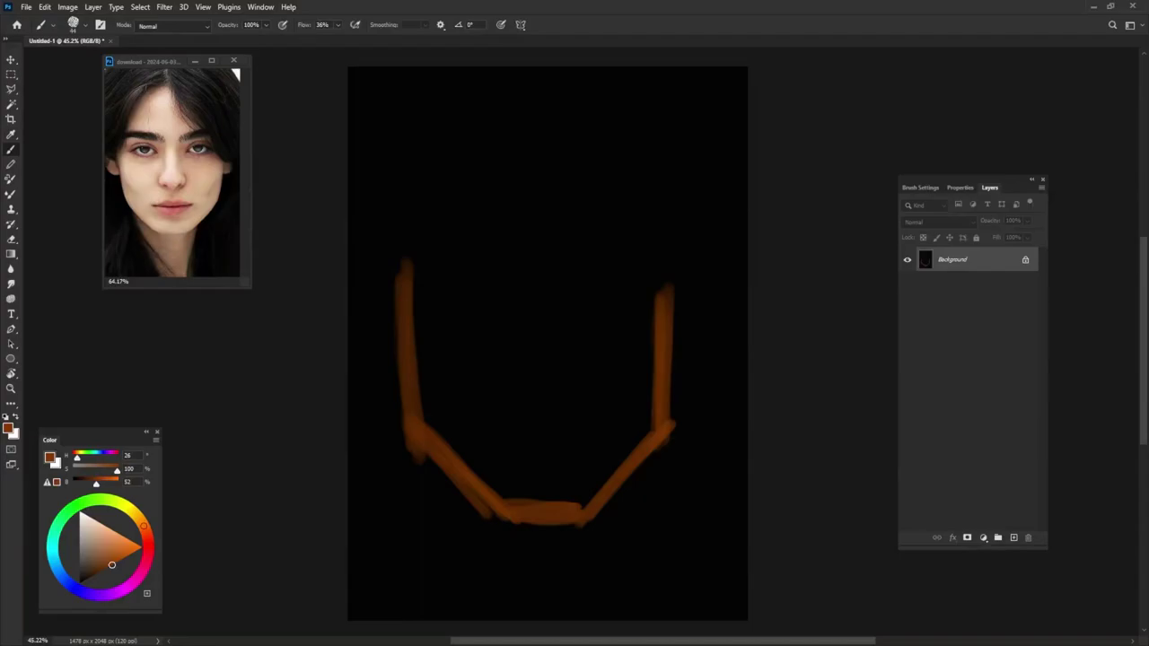
# - Sketch both ears, the two neck sides and the top-of-head contour around the orange jaw
pyautogui.moveTo(358, 311); pyautogui.dragTo(406, 363)
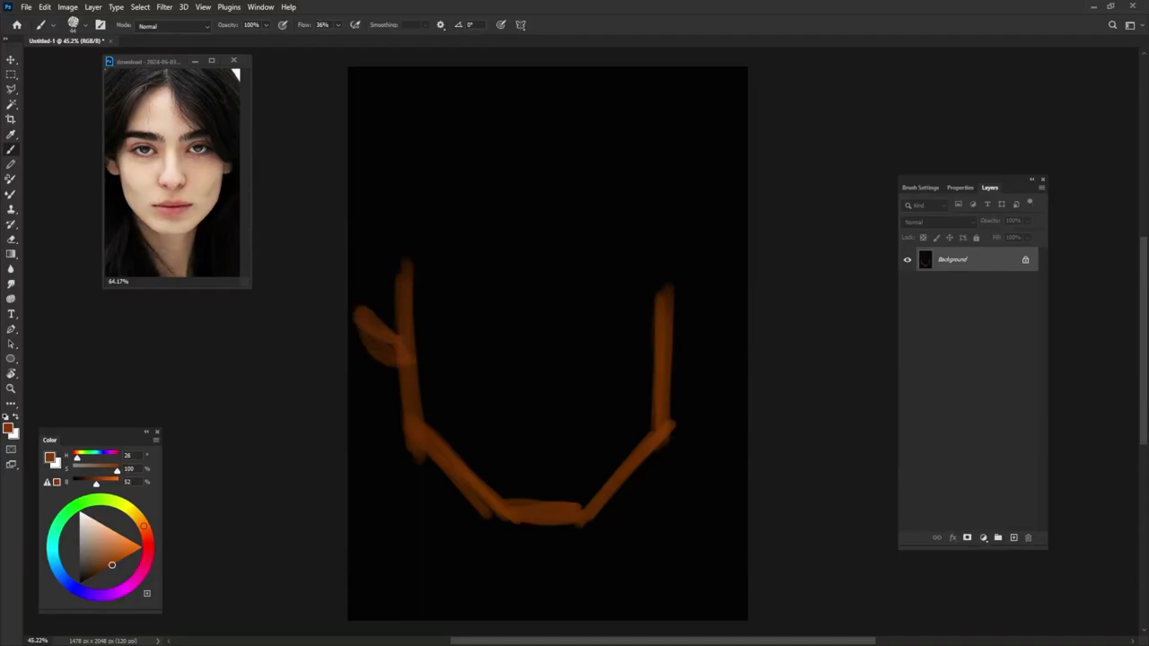
pyautogui.moveTo(672, 362)
pyautogui.mouseDown()
pyautogui.moveTo(711, 338)
pyautogui.moveTo(715, 305)
pyautogui.moveTo(738, 311)
pyautogui.mouseUp()
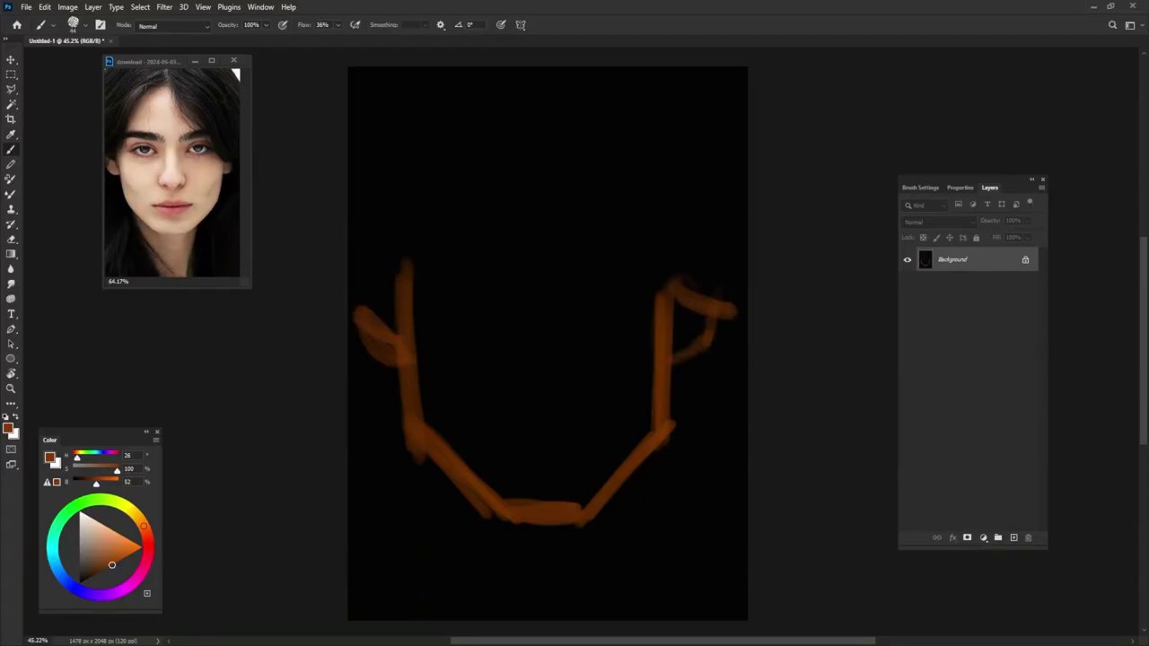
pyautogui.moveTo(354, 334)
pyautogui.mouseDown()
pyautogui.moveTo(397, 303)
pyautogui.moveTo(414, 402)
pyautogui.mouseUp()
pyautogui.moveTo(415, 350); pyautogui.dragTo(440, 503)
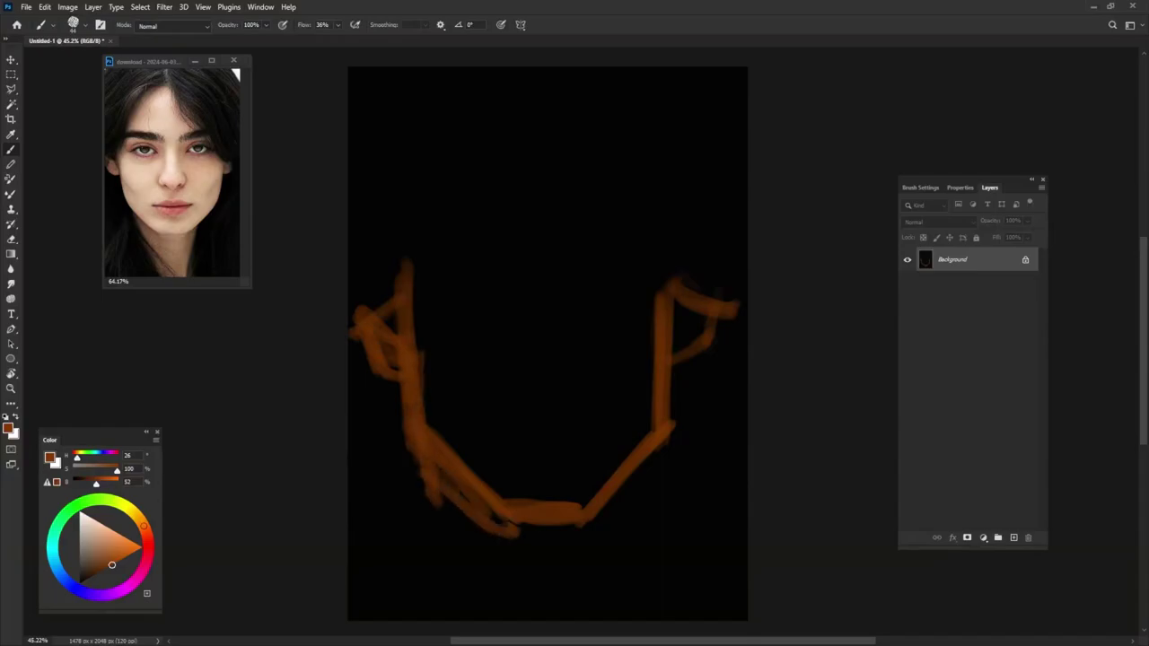
pyautogui.moveTo(420, 460)
pyautogui.mouseDown()
pyautogui.moveTo(596, 528)
pyautogui.moveTo(675, 429)
pyautogui.mouseUp()
pyautogui.moveTo(623, 506)
pyautogui.mouseDown()
pyautogui.moveTo(600, 594)
pyautogui.moveTo(611, 620)
pyautogui.mouseUp()
pyautogui.moveTo(451, 503); pyautogui.dragTo(561, 619)
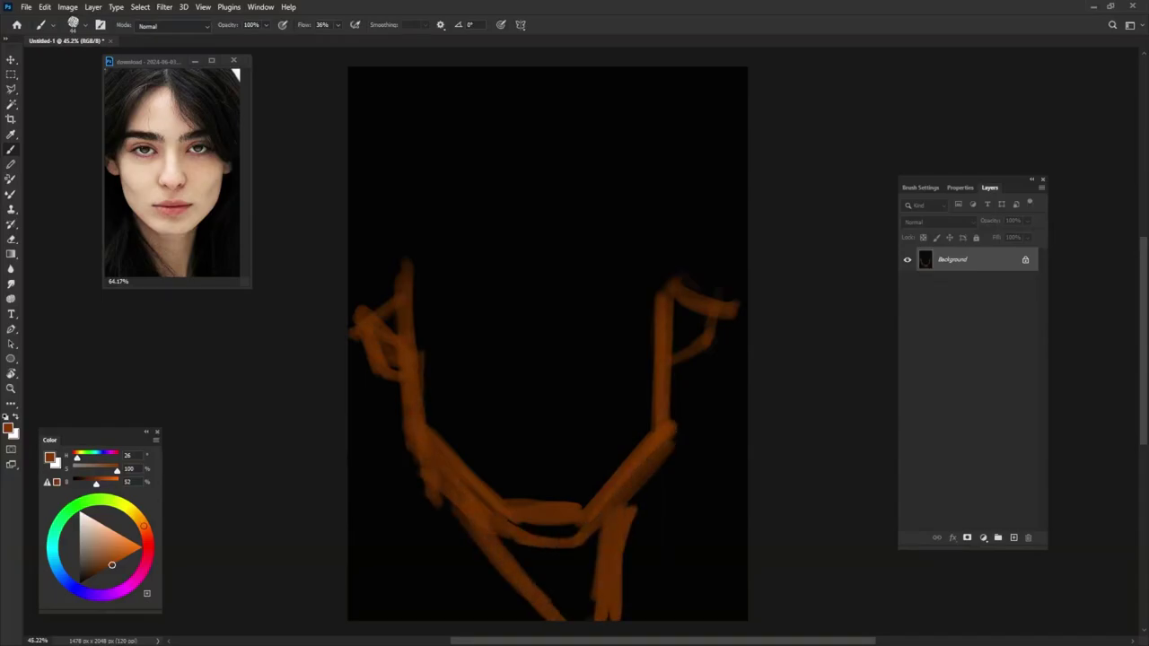
pyautogui.moveTo(422, 289)
pyautogui.mouseDown()
pyautogui.moveTo(475, 153)
pyautogui.moveTo(546, 135)
pyautogui.moveTo(584, 251)
pyautogui.moveTo(648, 310)
pyautogui.mouseUp()
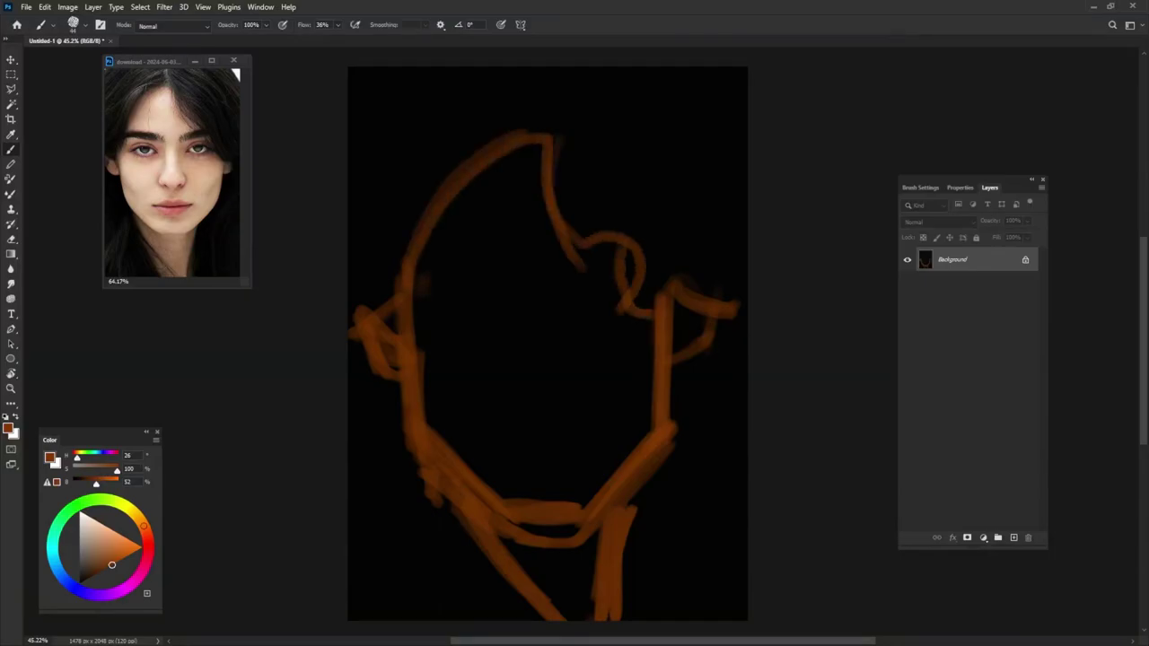
pyautogui.moveTo(541, 135); pyautogui.dragTo(660, 287)
# - At 98% brush opacity, fill the left side and centre of the face with orange-brown
pyautogui.press('5')
pyautogui.moveTo(422, 282); pyautogui.dragTo(539, 135)
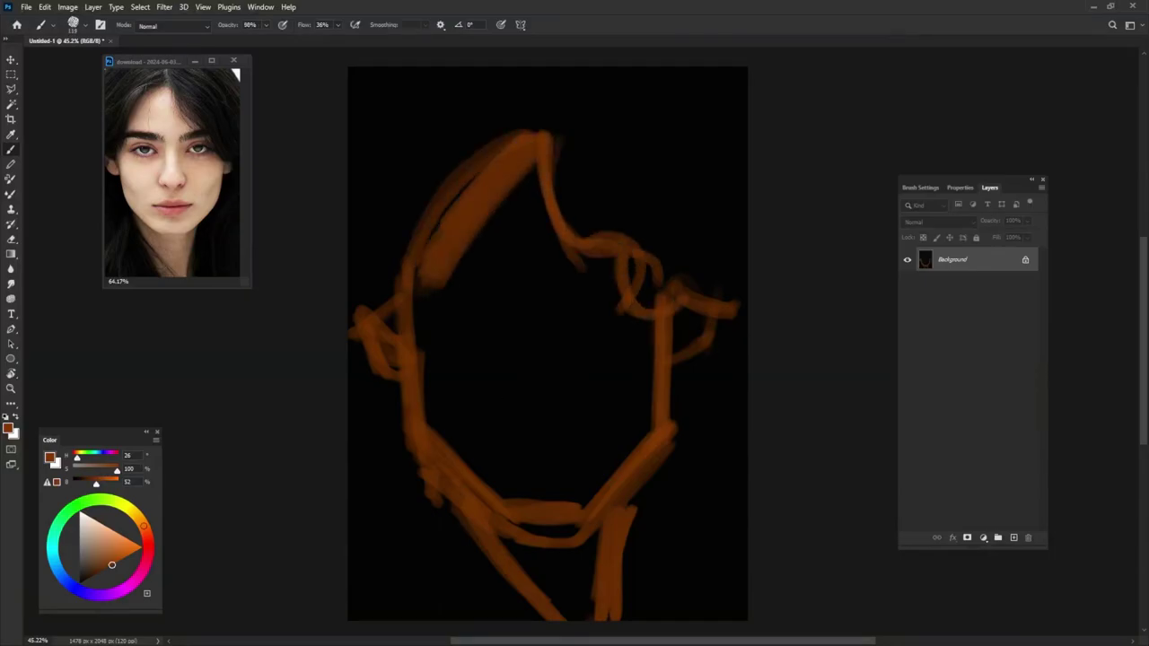
pyautogui.moveTo(440, 229)
pyautogui.mouseDown()
pyautogui.moveTo(386, 346)
pyautogui.moveTo(395, 382)
pyautogui.mouseUp()
pyautogui.press('9')
pyautogui.press('8')
pyautogui.moveTo(467, 255); pyautogui.dragTo(422, 485)
pyautogui.moveTo(525, 197); pyautogui.dragTo(489, 507)
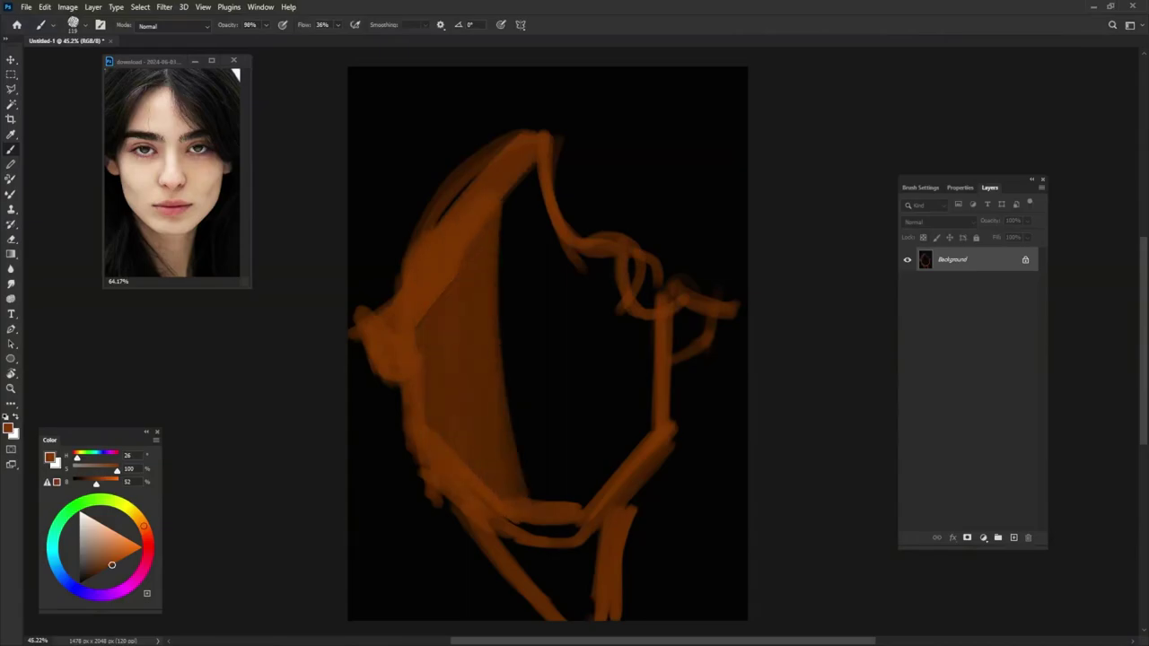
pyautogui.moveTo(516, 166); pyautogui.dragTo(530, 498)
pyautogui.moveTo(556, 166); pyautogui.dragTo(574, 485)
pyautogui.moveTo(552, 260); pyautogui.dragTo(611, 373)
pyautogui.moveTo(552, 166); pyautogui.dragTo(539, 341)
pyautogui.moveTo(507, 202)
pyautogui.mouseDown()
pyautogui.moveTo(510, 386)
pyautogui.moveTo(431, 373)
pyautogui.mouseUp()
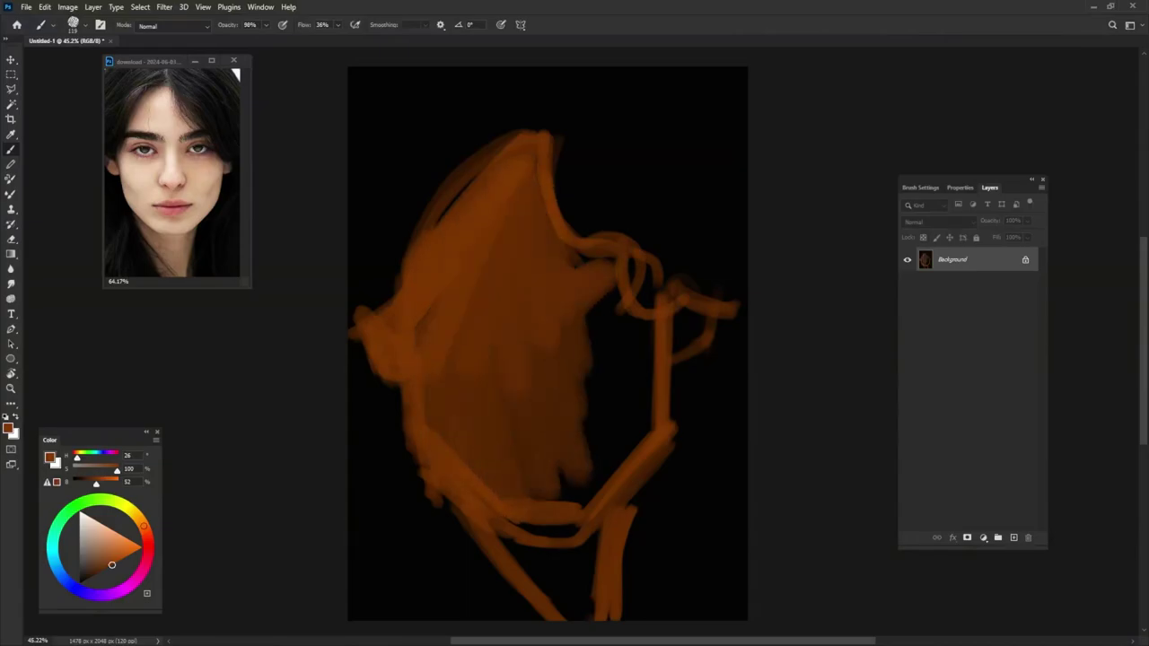
# - Fill the right cheek, right side, lower jaw, chin and neck with solid orange-brown
pyautogui.moveTo(431, 305); pyautogui.dragTo(484, 494)
pyautogui.moveTo(530, 193); pyautogui.dragTo(561, 458)
pyautogui.moveTo(574, 269)
pyautogui.mouseDown()
pyautogui.moveTo(583, 422)
pyautogui.moveTo(647, 350)
pyautogui.mouseUp()
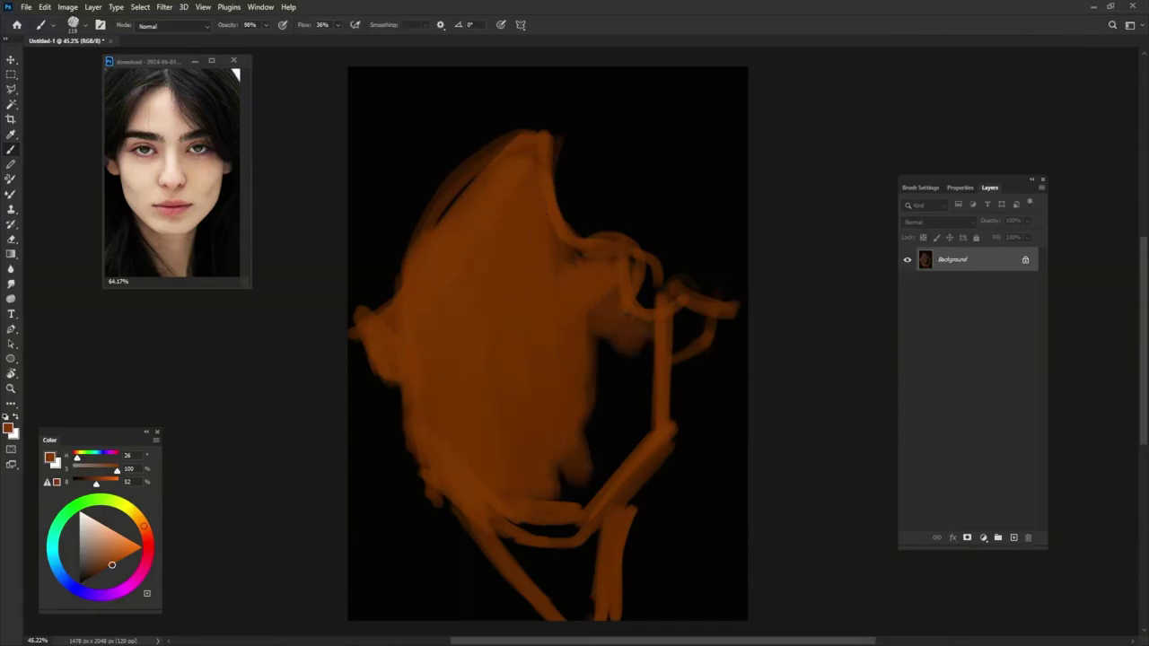
pyautogui.moveTo(669, 305); pyautogui.dragTo(705, 359)
pyautogui.moveTo(628, 314)
pyautogui.mouseDown()
pyautogui.moveTo(642, 363)
pyautogui.moveTo(619, 440)
pyautogui.mouseUp()
pyautogui.moveTo(597, 328); pyautogui.dragTo(592, 472)
pyautogui.moveTo(646, 395); pyautogui.dragTo(575, 493)
pyautogui.moveTo(566, 435); pyautogui.dragTo(529, 525)
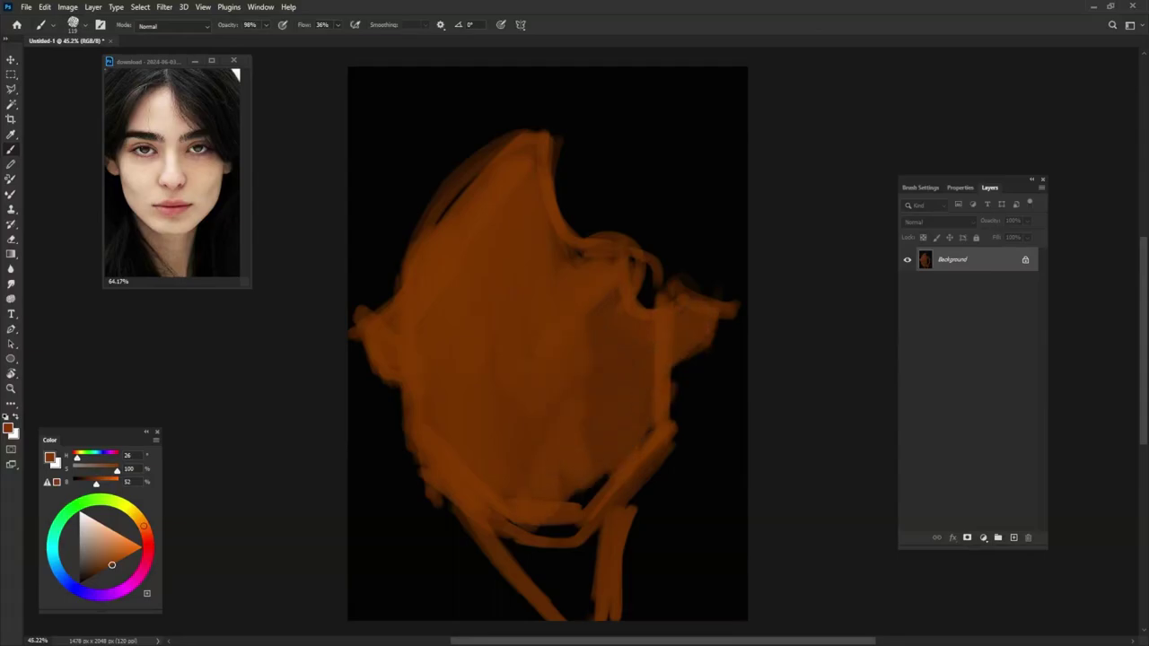
pyautogui.moveTo(620, 337)
pyautogui.mouseDown()
pyautogui.moveTo(628, 422)
pyautogui.moveTo(548, 539)
pyautogui.mouseUp()
pyautogui.moveTo(629, 458); pyautogui.dragTo(547, 565)
pyautogui.moveTo(642, 283); pyautogui.dragTo(601, 354)
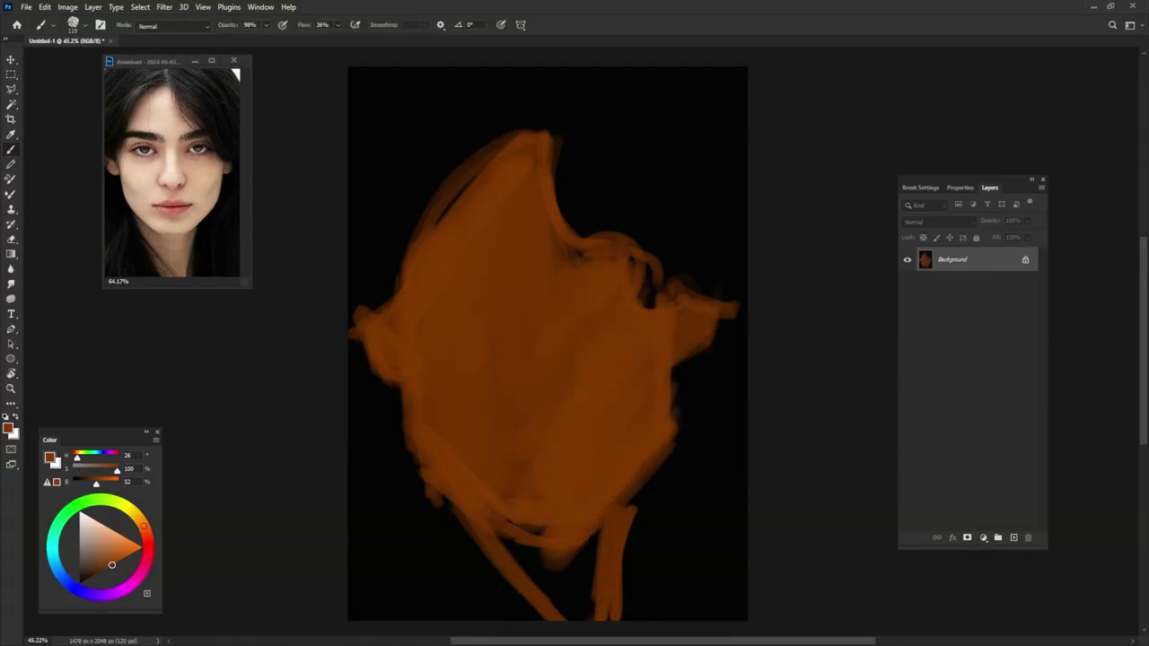
pyautogui.moveTo(537, 525); pyautogui.dragTo(537, 559)
pyautogui.moveTo(508, 494); pyautogui.dragTo(566, 618)
pyautogui.moveTo(592, 519); pyautogui.dragTo(583, 620)
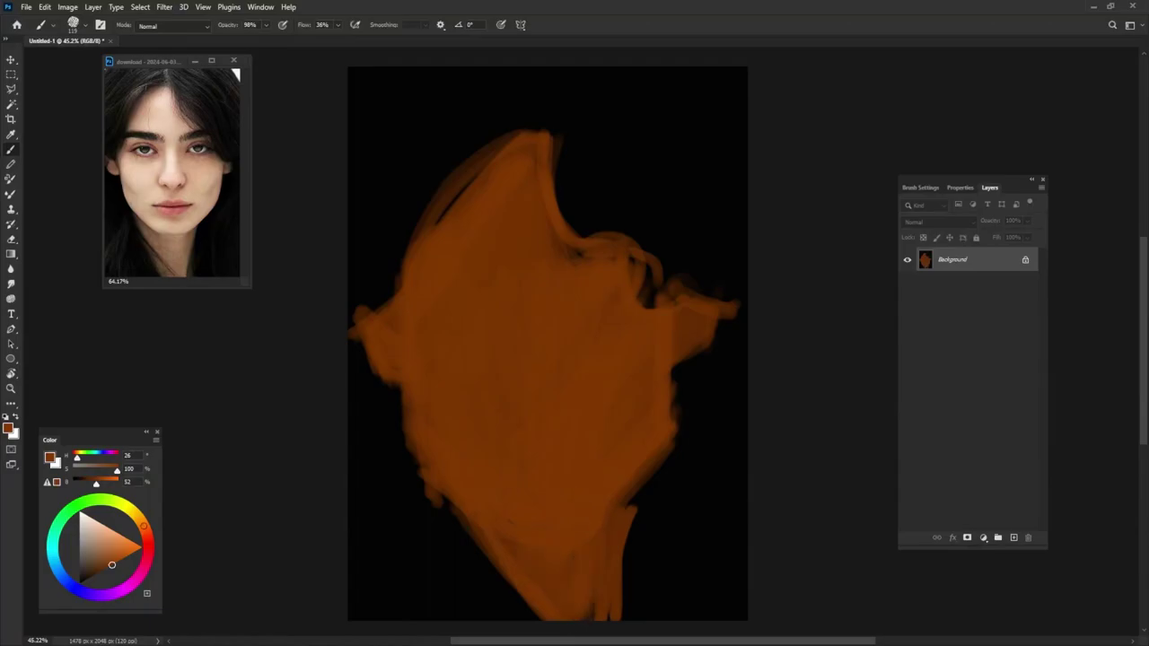
# - Fill the upper-left head edge and smooth the left, right and lower edges of the silhouette
pyautogui.moveTo(592, 238); pyautogui.dragTo(556, 265)
pyautogui.moveTo(503, 148); pyautogui.dragTo(449, 211)
pyautogui.moveTo(525, 130); pyautogui.dragTo(413, 242)
pyautogui.moveTo(399, 289); pyautogui.dragTo(377, 314)
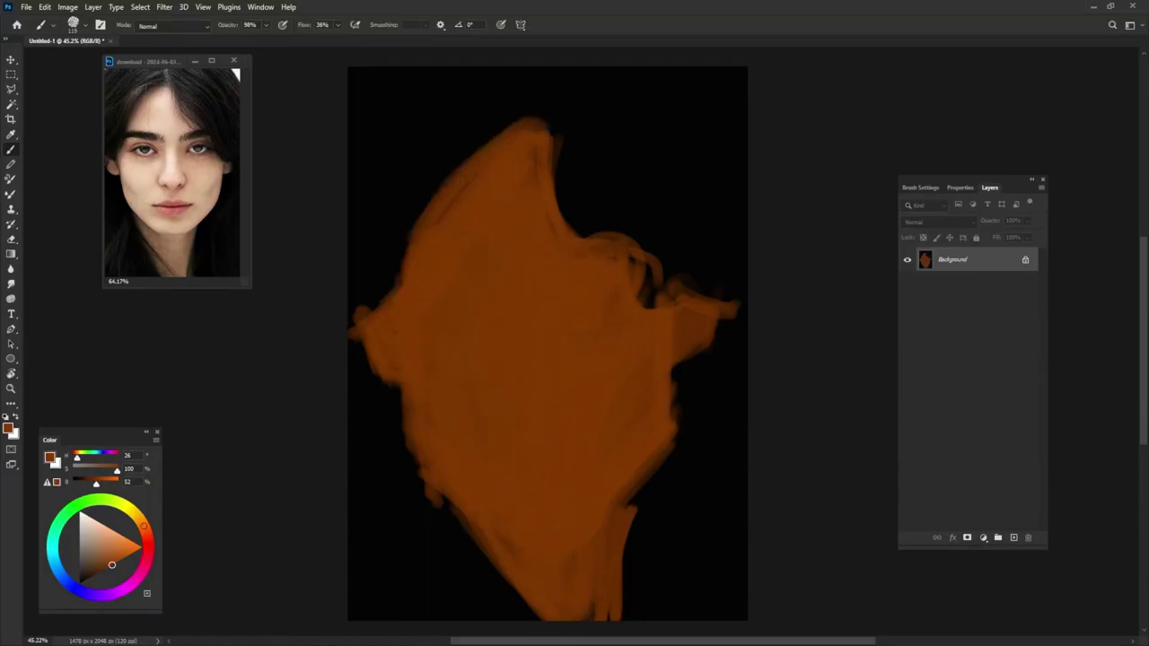
pyautogui.moveTo(395, 381); pyautogui.dragTo(368, 357)
pyautogui.moveTo(686, 314); pyautogui.dragTo(671, 386)
pyautogui.moveTo(637, 463); pyautogui.dragTo(633, 486)
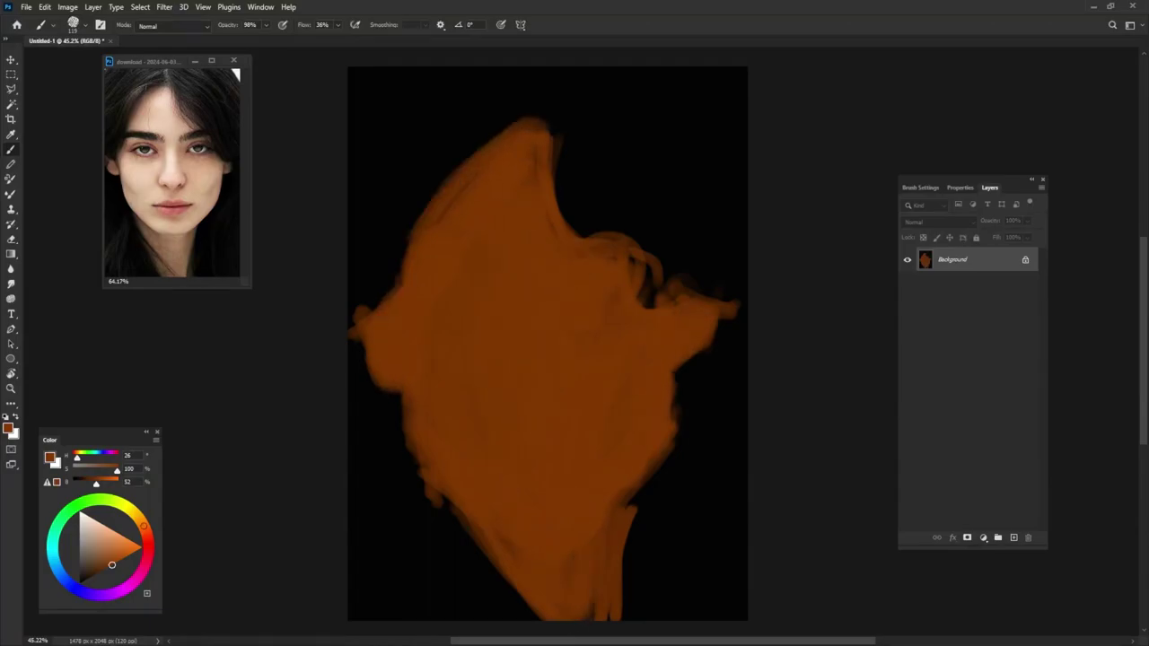
pyautogui.moveTo(417, 402); pyautogui.dragTo(445, 498)
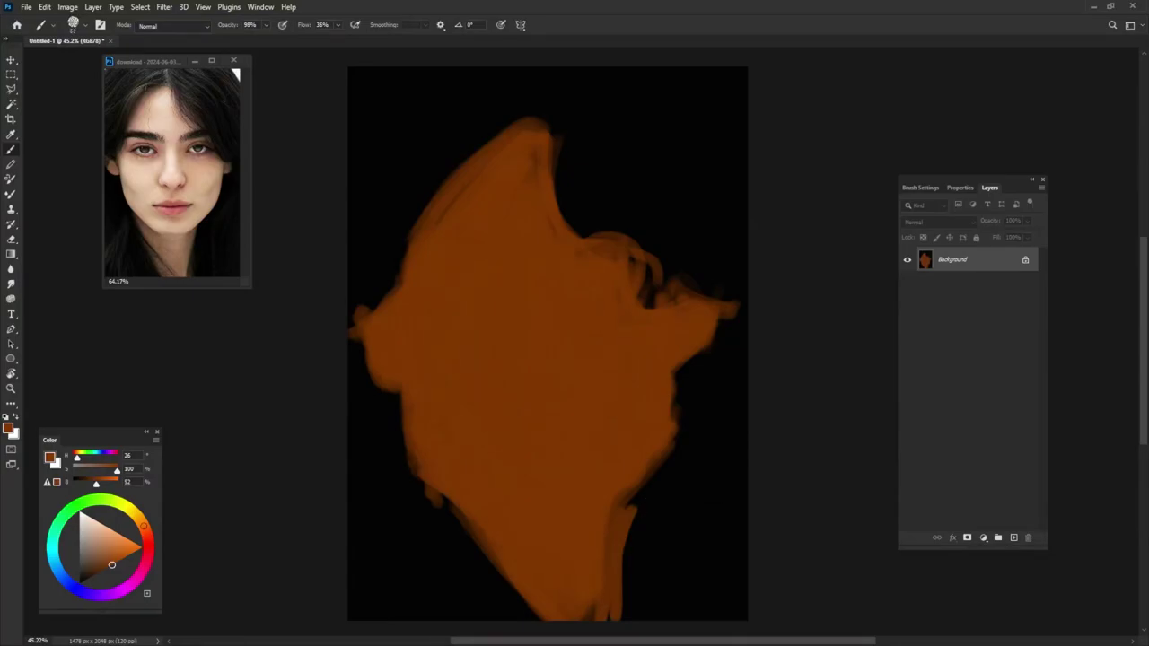
pyautogui.moveTo(681, 368)
pyautogui.mouseDown()
pyautogui.moveTo(633, 494)
pyautogui.moveTo(612, 515)
pyautogui.mouseUp()
pyautogui.moveTo(400, 391)
pyautogui.mouseDown()
pyautogui.moveTo(422, 480)
pyautogui.moveTo(486, 536)
pyautogui.mouseUp()
# - Darken the lower-right neck notch in black, then paint reddish tones on both ears and the face centre
pyautogui.press('d')
pyautogui.moveTo(628, 505); pyautogui.dragTo(620, 619)
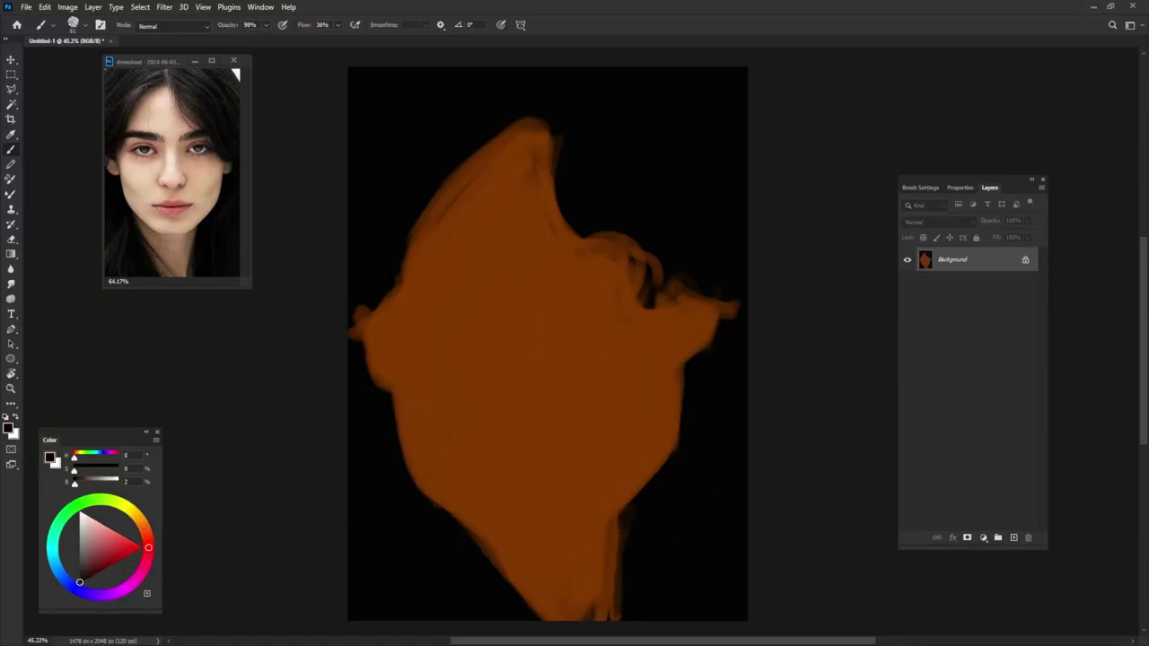
pyautogui.moveTo(619, 525)
pyautogui.mouseDown()
pyautogui.moveTo(603, 620)
pyautogui.moveTo(592, 620)
pyautogui.mouseUp()
pyautogui.keyDown('alt'); pyautogui.click(574, 538); pyautogui.keyUp('alt')
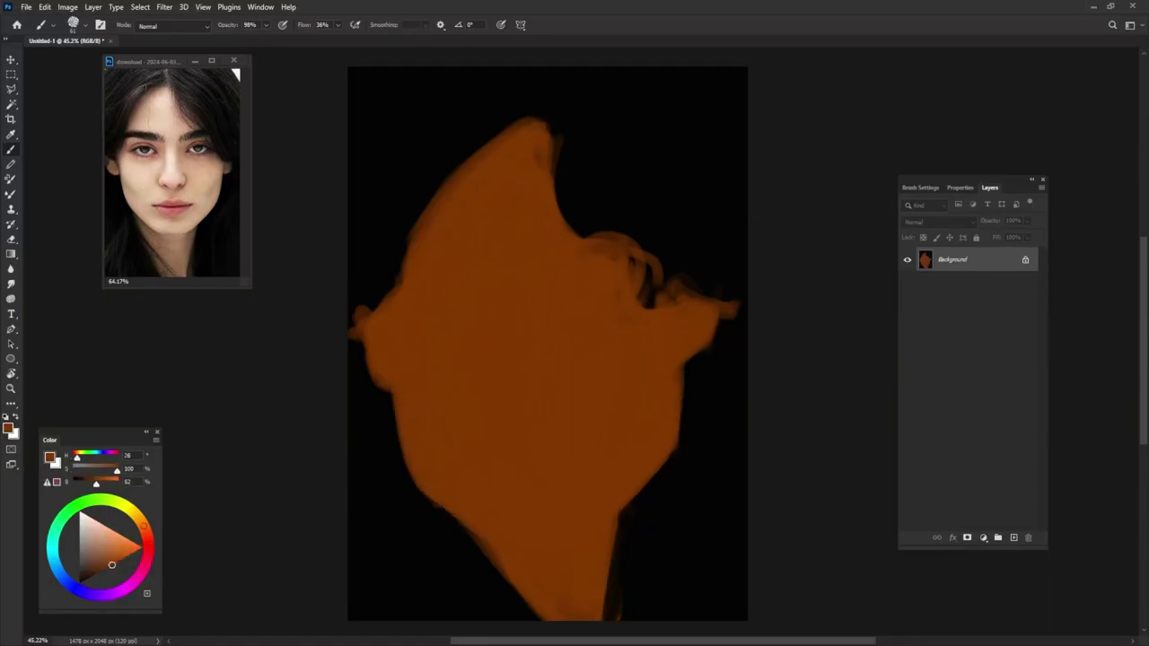
pyautogui.moveTo(144, 528); pyautogui.dragTo(147, 537)
pyautogui.moveTo(384, 348); pyautogui.dragTo(386, 391)
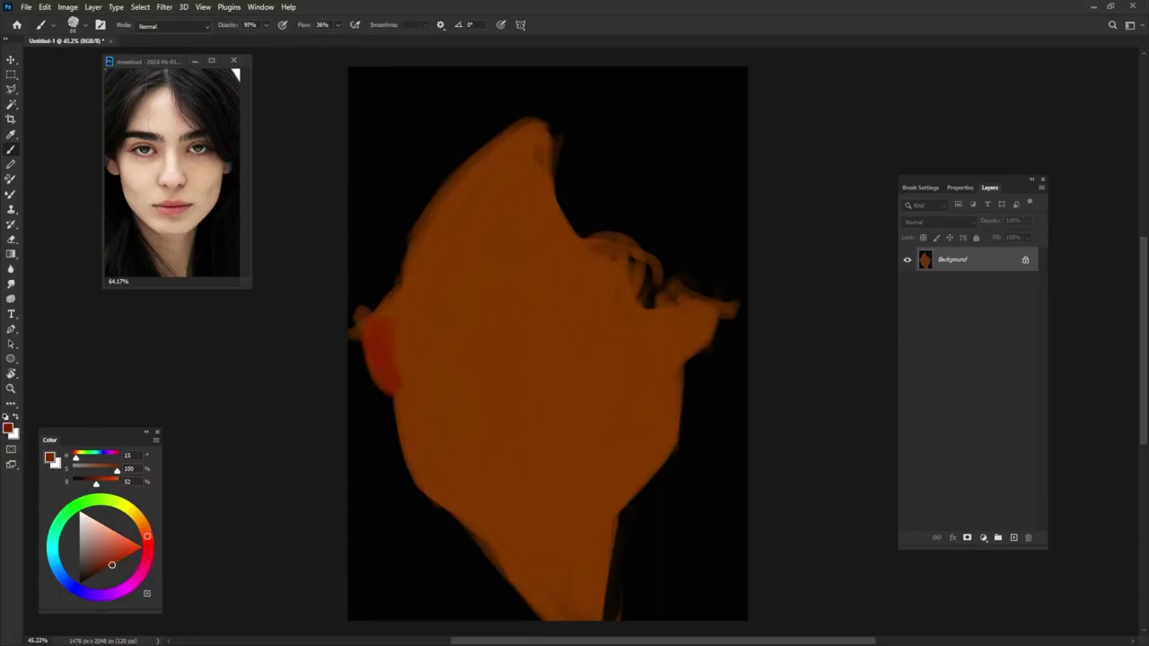
pyautogui.moveTo(398, 325); pyautogui.dragTo(401, 373)
pyautogui.moveTo(691, 309)
pyautogui.mouseDown()
pyautogui.moveTo(684, 350)
pyautogui.moveTo(679, 339)
pyautogui.mouseUp()
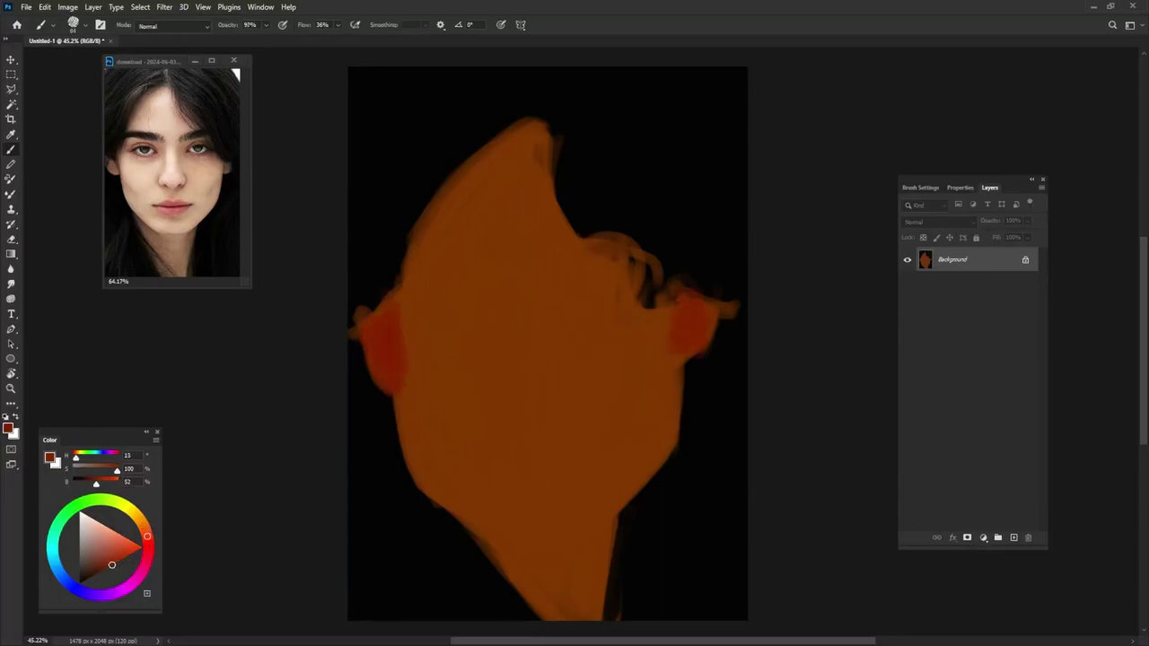
pyautogui.moveTo(519, 402)
pyautogui.mouseDown()
pyautogui.moveTo(551, 423)
pyautogui.moveTo(573, 406)
pyautogui.mouseUp()
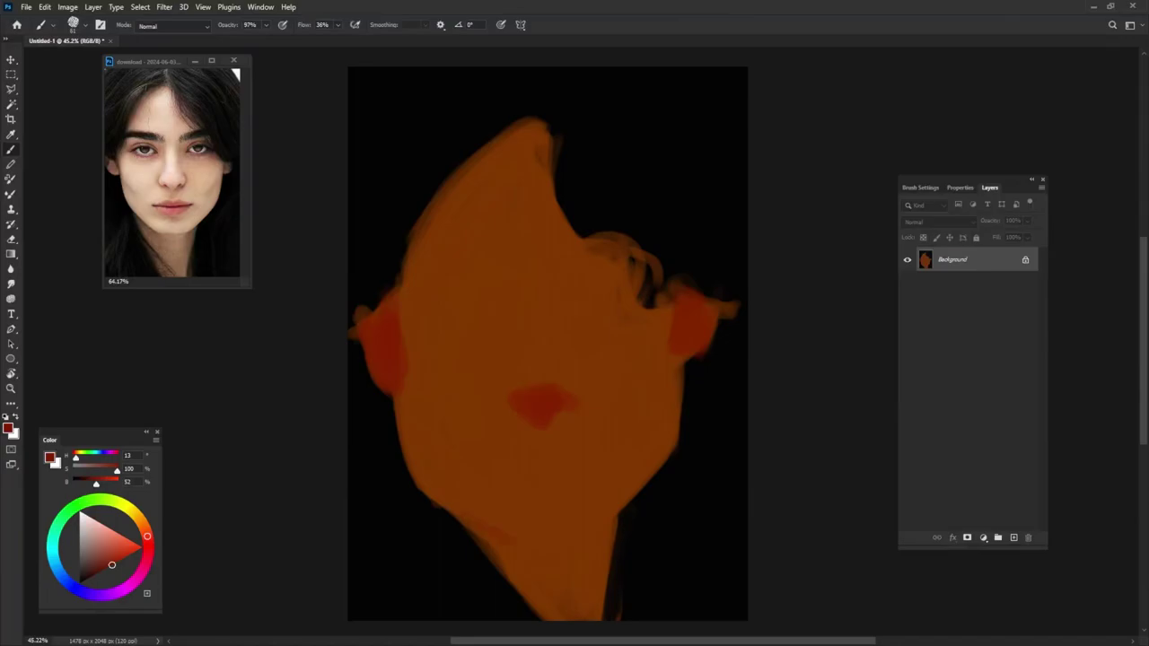
# - Paint a red jawline, eye sockets, mouth and cheek-to-chin lines, then choose a lighter orange
pyautogui.moveTo(490, 537)
pyautogui.mouseDown()
pyautogui.moveTo(599, 531)
pyautogui.moveTo(666, 462)
pyautogui.mouseUp()
pyautogui.moveTo(432, 323)
pyautogui.mouseDown()
pyautogui.moveTo(458, 339)
pyautogui.moveTo(507, 320)
pyautogui.mouseUp()
pyautogui.moveTo(586, 310); pyautogui.dragTo(657, 323)
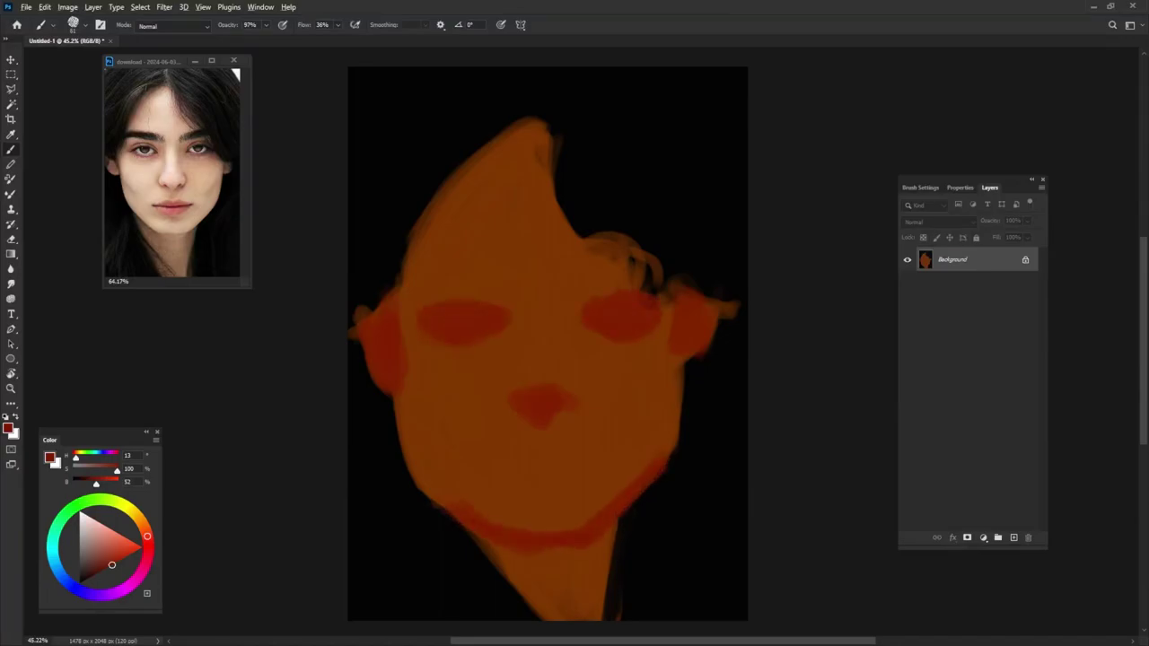
pyautogui.moveTo(515, 469)
pyautogui.mouseDown()
pyautogui.moveTo(586, 463)
pyautogui.moveTo(504, 470)
pyautogui.mouseUp()
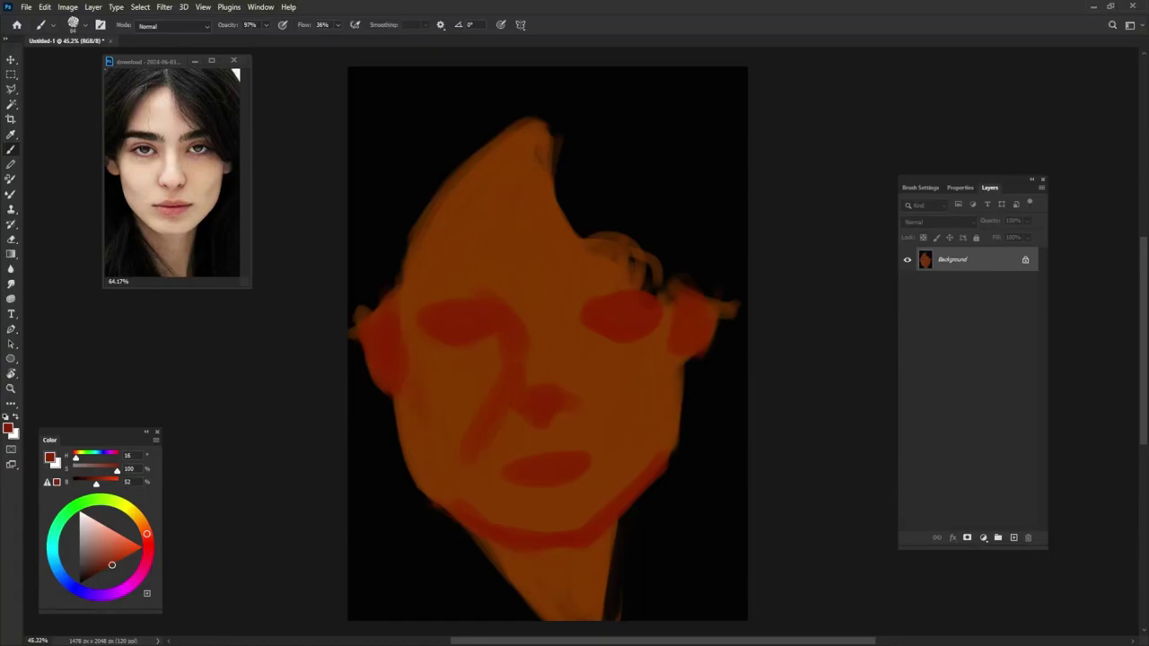
pyautogui.moveTo(403, 399)
pyautogui.mouseDown()
pyautogui.moveTo(516, 505)
pyautogui.moveTo(520, 527)
pyautogui.mouseUp()
pyautogui.moveTo(652, 346); pyautogui.dragTo(583, 556)
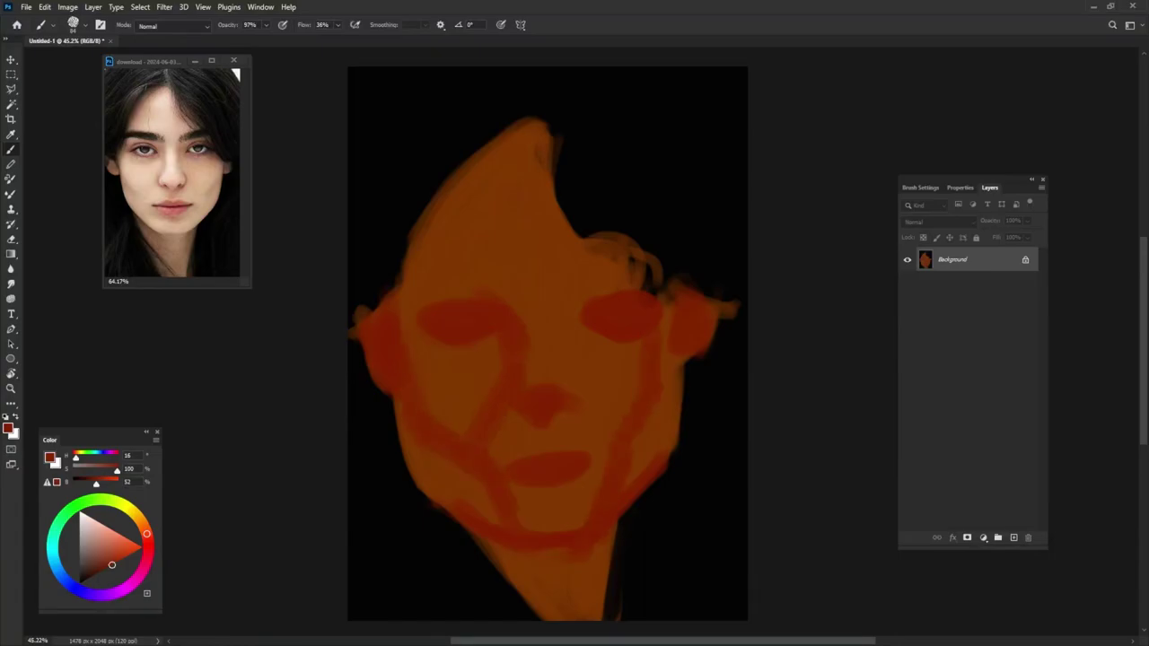
pyautogui.moveTo(476, 480); pyautogui.dragTo(583, 562)
pyautogui.moveTo(404, 474); pyautogui.dragTo(485, 549)
pyautogui.moveTo(484, 441); pyautogui.dragTo(505, 377)
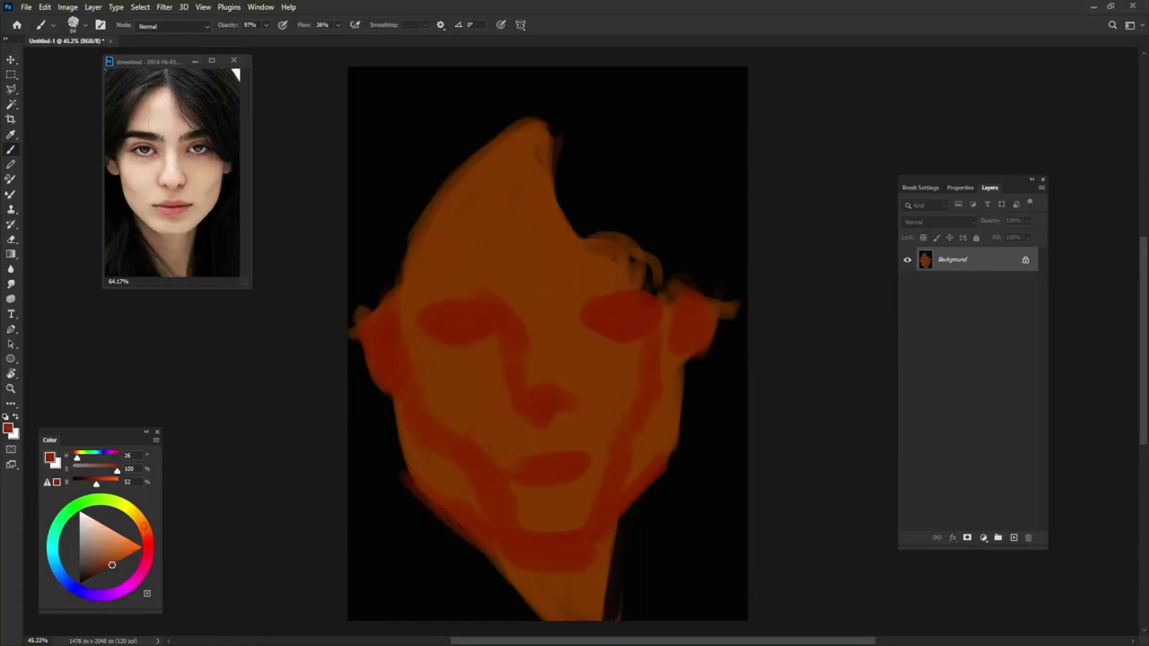
pyautogui.moveTo(111, 564); pyautogui.dragTo(116, 544)
# - Paint a light peach nose bridge and lighten both cheeks beside the nose at 98% opacity
pyautogui.moveTo(548, 403)
pyautogui.mouseDown()
pyautogui.moveTo(538, 305)
pyautogui.moveTo(550, 359)
pyautogui.mouseUp()
pyautogui.press('5')
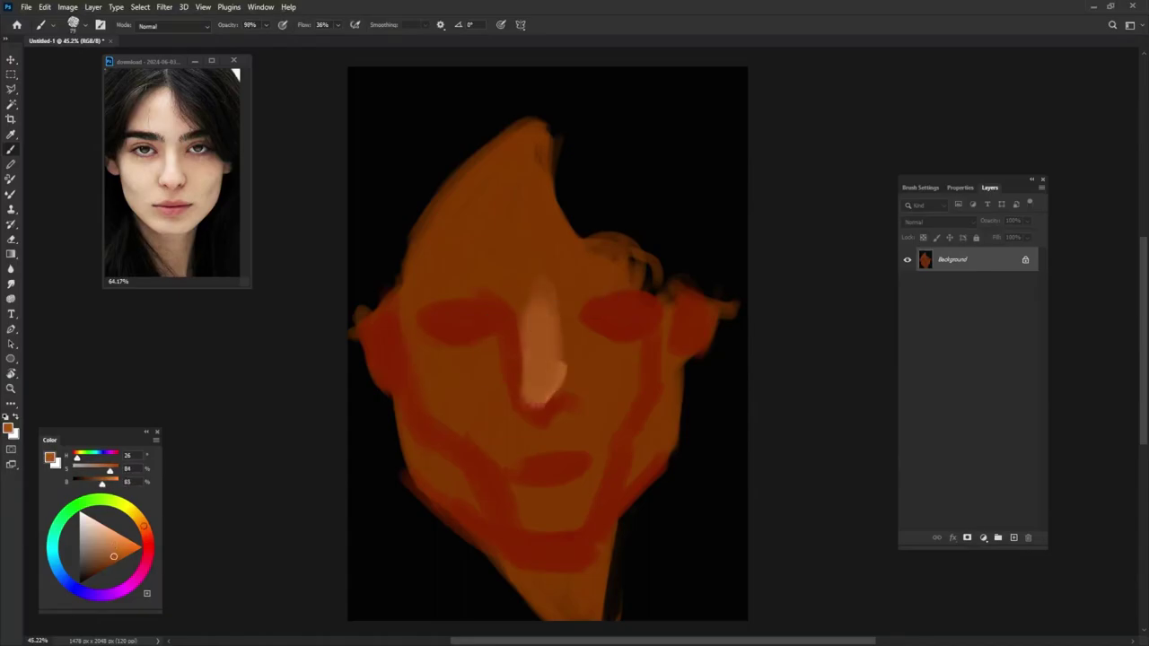
pyautogui.moveTo(933, 180); pyautogui.dragTo(924, 159)
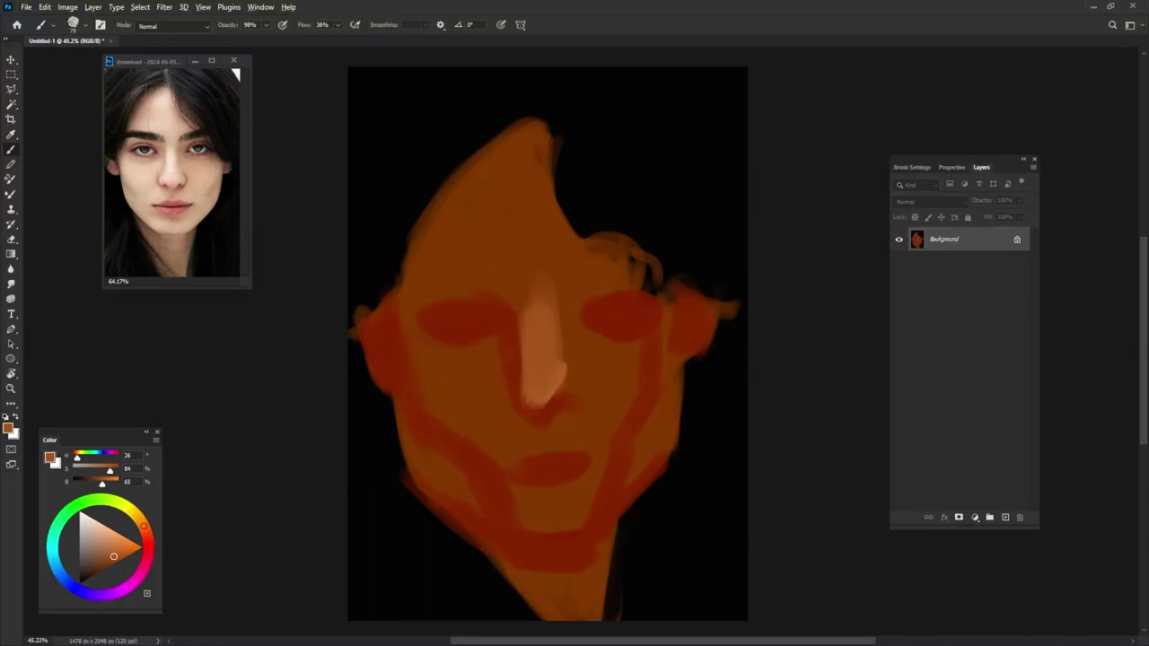
pyautogui.press('9')
pyautogui.press('8')
pyautogui.moveTo(507, 327)
pyautogui.mouseDown()
pyautogui.moveTo(462, 399)
pyautogui.moveTo(454, 391)
pyautogui.mouseUp()
pyautogui.moveTo(431, 328); pyautogui.dragTo(516, 449)
pyautogui.moveTo(498, 355); pyautogui.dragTo(525, 476)
pyautogui.moveTo(574, 318)
pyautogui.mouseDown()
pyautogui.moveTo(579, 413)
pyautogui.moveTo(628, 449)
pyautogui.moveTo(656, 341)
pyautogui.mouseUp()
# - Brighten the lower-left cheek, the lips and the chin in light peach
pyautogui.moveTo(420, 377); pyautogui.dragTo(503, 471)
pyautogui.moveTo(527, 449)
pyautogui.mouseDown()
pyautogui.moveTo(574, 467)
pyautogui.moveTo(588, 459)
pyautogui.mouseUp()
pyautogui.moveTo(525, 412); pyautogui.dragTo(565, 445)
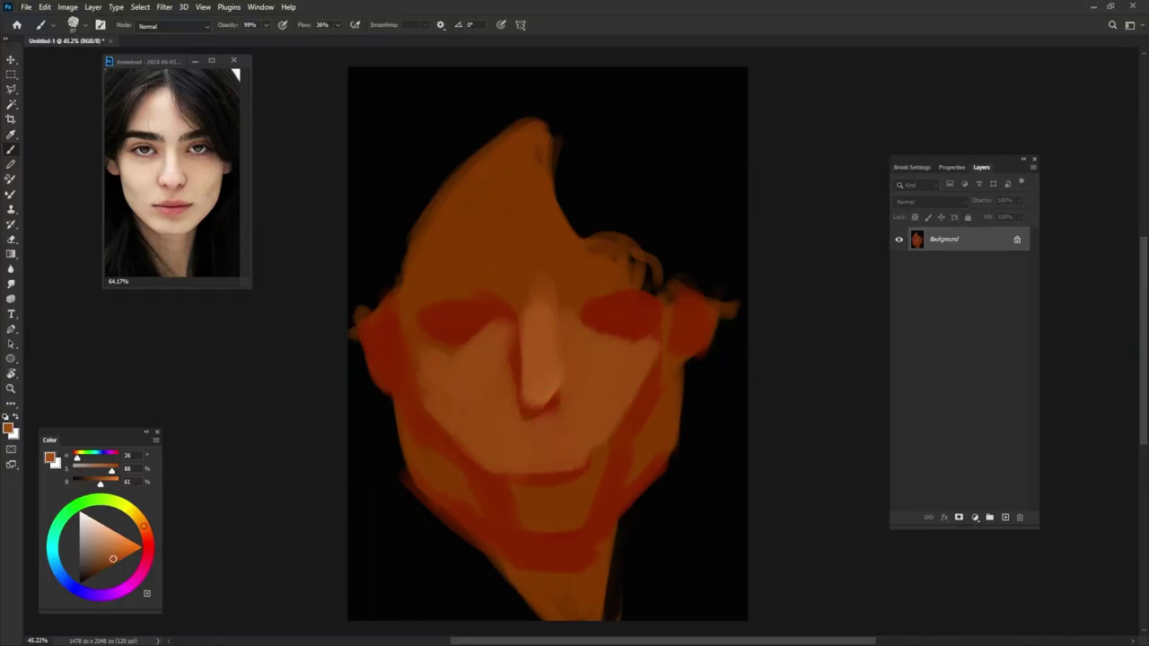
pyautogui.moveTo(516, 476)
pyautogui.mouseDown()
pyautogui.moveTo(530, 550)
pyautogui.moveTo(570, 548)
pyautogui.mouseUp()
pyautogui.moveTo(592, 445); pyautogui.dragTo(566, 538)
# - Shade around the nose bottom and nostrils in deep red at full opacity, with a light stroke beside them
pyautogui.keyDown('alt'); pyautogui.click(565, 538); pyautogui.keyUp('alt')
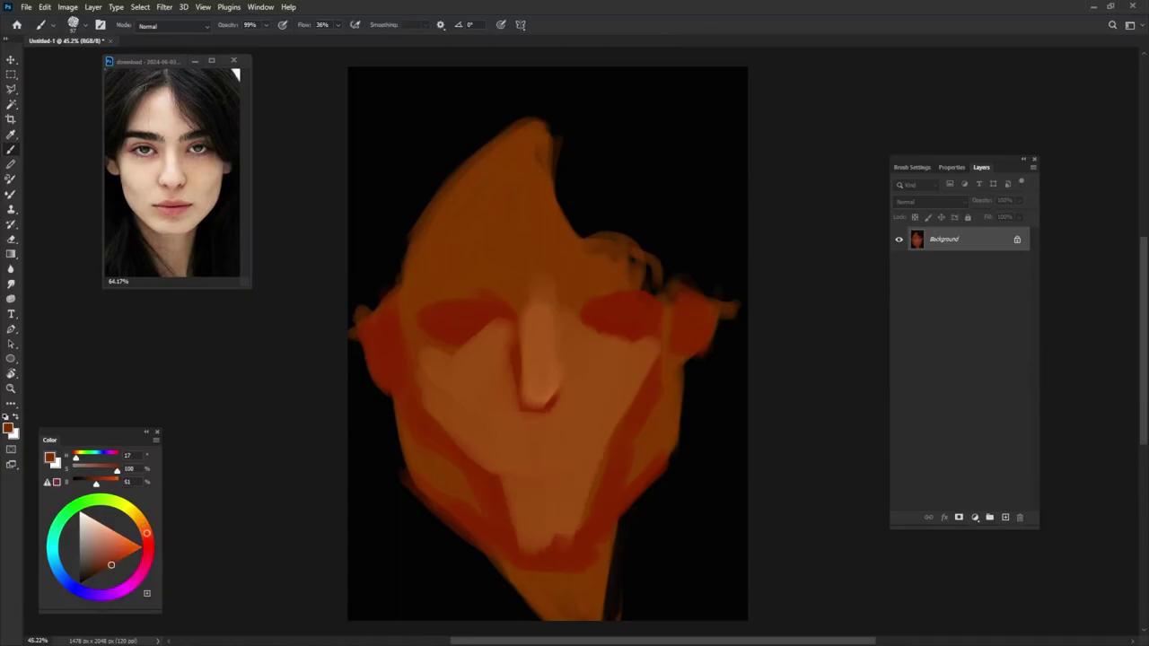
pyautogui.press('0')
pyautogui.moveTo(535, 395)
pyautogui.mouseDown()
pyautogui.moveTo(513, 417)
pyautogui.moveTo(575, 386)
pyautogui.mouseUp()
pyautogui.moveTo(501, 381); pyautogui.dragTo(507, 404)
pyautogui.moveTo(555, 375)
pyautogui.mouseDown()
pyautogui.moveTo(582, 402)
pyautogui.moveTo(565, 428)
pyautogui.mouseUp()
pyautogui.keyDown('alt'); pyautogui.click(572, 385); pyautogui.keyUp('alt')
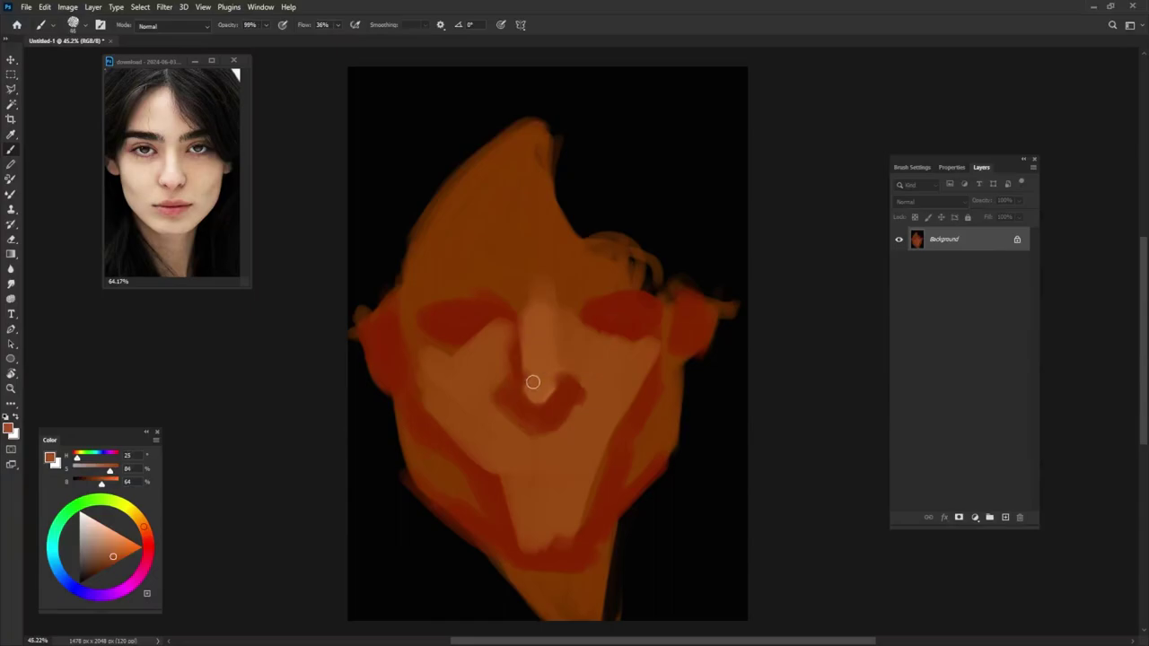
pyautogui.moveTo(530, 385)
pyautogui.mouseDown()
pyautogui.moveTo(508, 417)
pyautogui.moveTo(542, 420)
pyautogui.moveTo(560, 393)
pyautogui.moveTo(573, 422)
pyautogui.moveTo(530, 415)
pyautogui.mouseUp()
pyautogui.keyDown('alt'); pyautogui.click(575, 395); pyautogui.keyUp('alt')
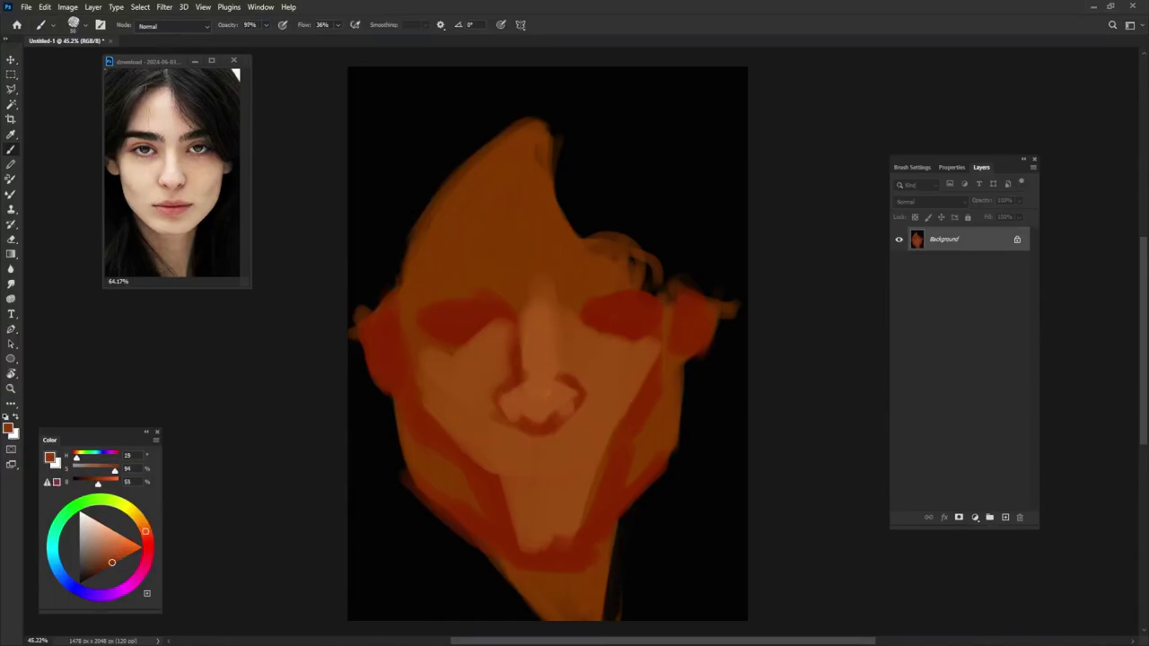
pyautogui.keyDown('alt'); pyautogui.click(540, 376); pyautogui.keyUp('alt')
# - Add a pale peach highlight across the nose tip and dab reddish-brown shadows into the nostrils
pyautogui.moveTo(527, 400)
pyautogui.mouseDown()
pyautogui.moveTo(546, 391)
pyautogui.moveTo(535, 310)
pyautogui.moveTo(546, 404)
pyautogui.moveTo(557, 406)
pyautogui.mouseUp()
pyautogui.keyDown('alt'); pyautogui.click(537, 395); pyautogui.keyUp('alt')
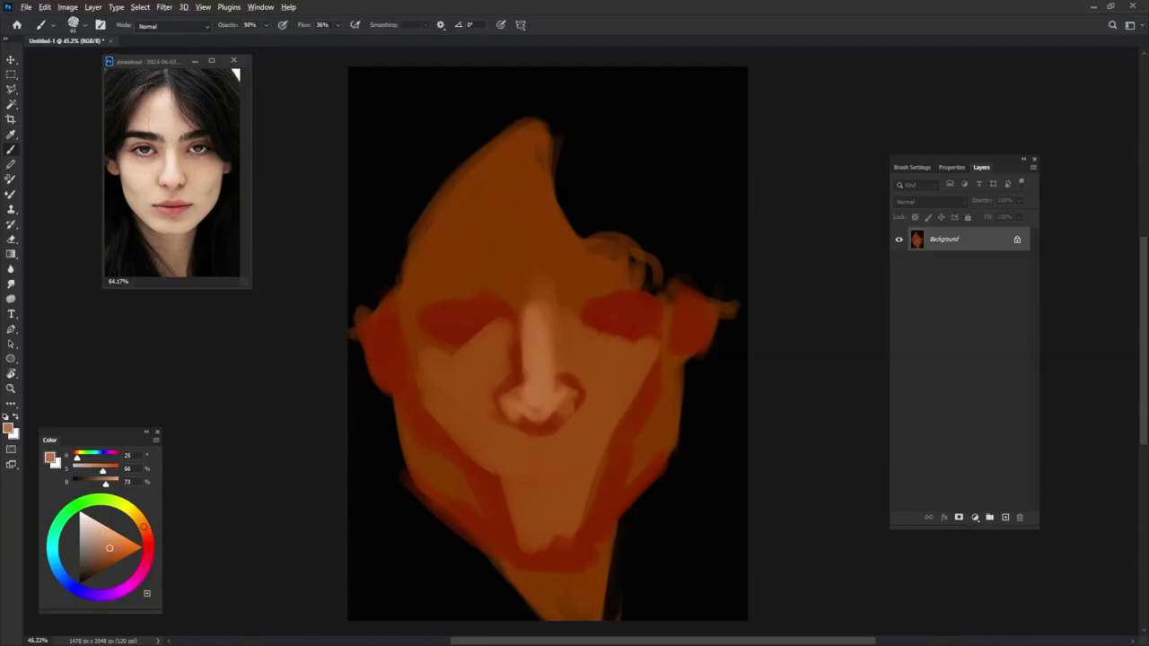
pyautogui.keyDown('alt'); pyautogui.click(528, 417); pyautogui.keyUp('alt')
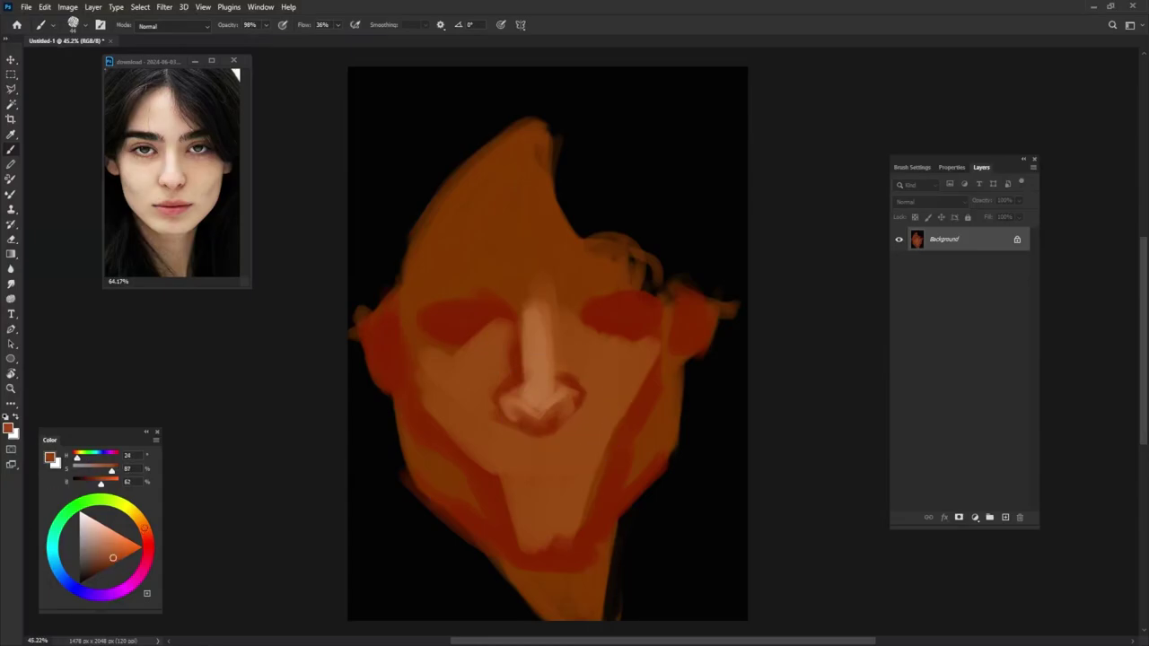
pyautogui.keyDown('alt'); pyautogui.click(528, 416); pyautogui.keyUp('alt')
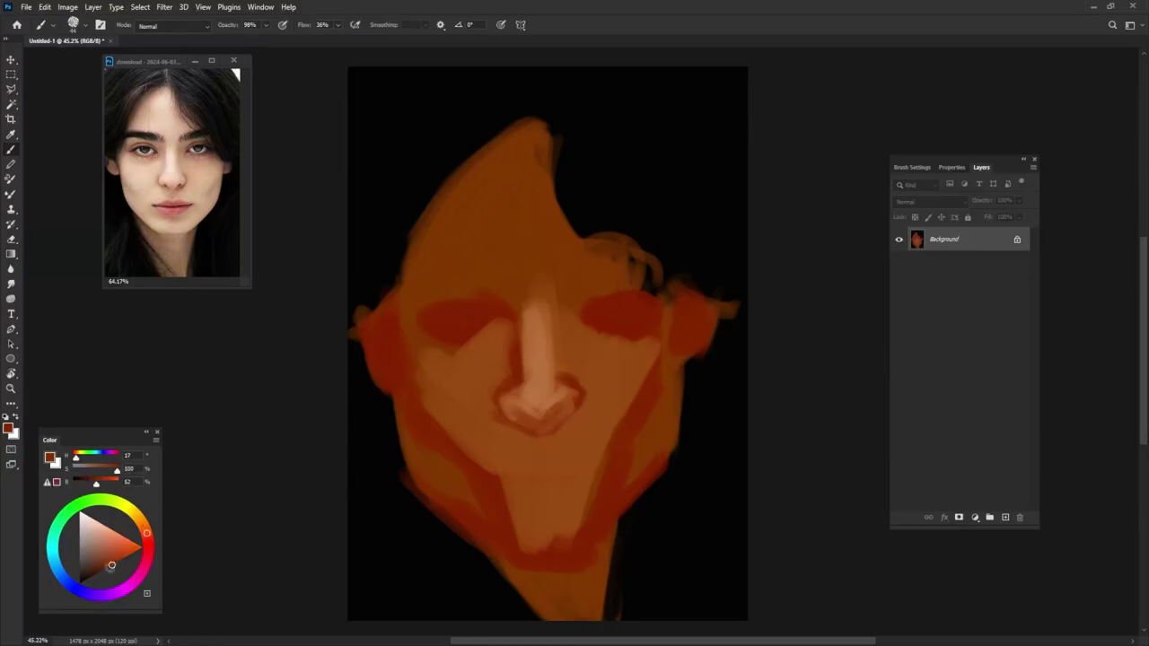
pyautogui.keyDown('alt'); pyautogui.click(521, 415); pyautogui.keyUp('alt')
pyautogui.click(524, 420)
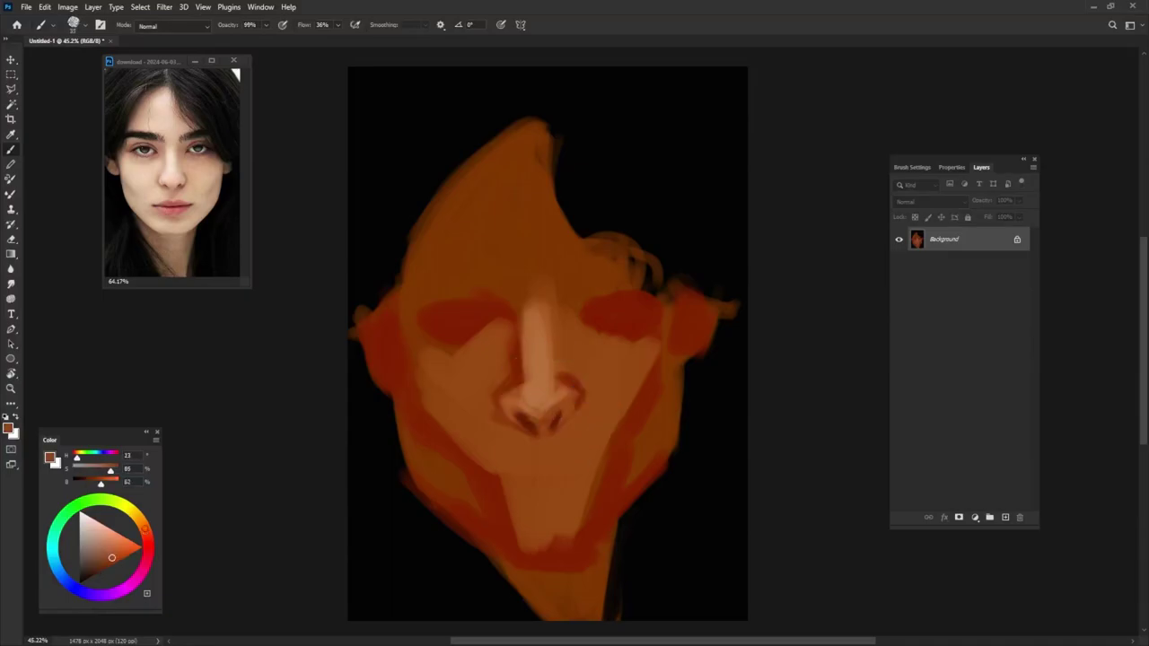
pyautogui.keyDown('alt'); pyautogui.click(527, 420); pyautogui.keyUp('alt')
pyautogui.moveTo(555, 410); pyautogui.dragTo(508, 418)
pyautogui.keyDown('alt'); pyautogui.click(538, 414); pyautogui.keyUp('alt')
pyautogui.keyDown('alt'); pyautogui.click(543, 417); pyautogui.keyUp('alt')
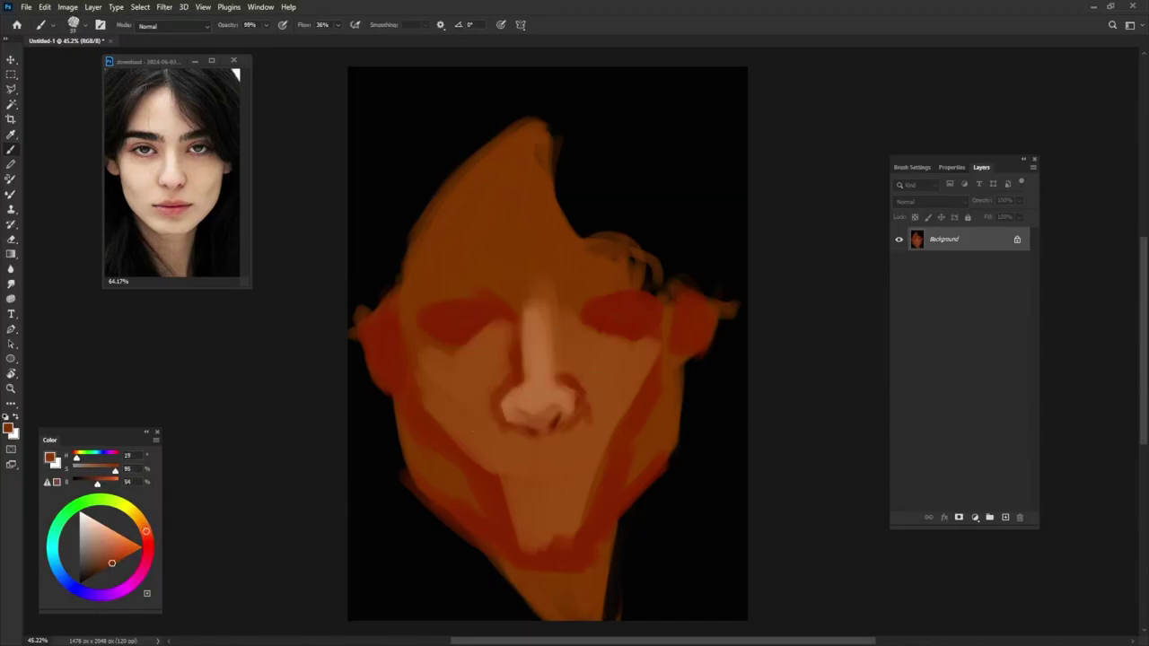
pyautogui.keyDown('alt'); pyautogui.click(571, 396); pyautogui.keyUp('alt')
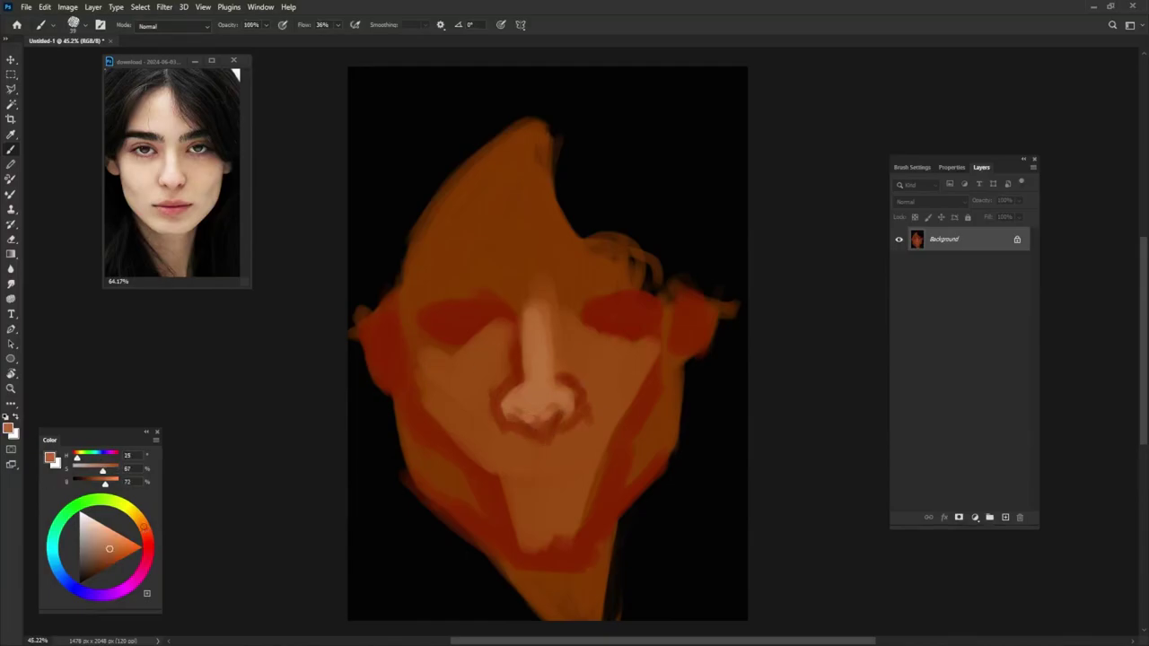
# - At 50% opacity, deepen the left eye socket with sampled deep red and soften it
pyautogui.keyDown('alt'); pyautogui.click(592, 384); pyautogui.keyUp('alt')
pyautogui.press('5')
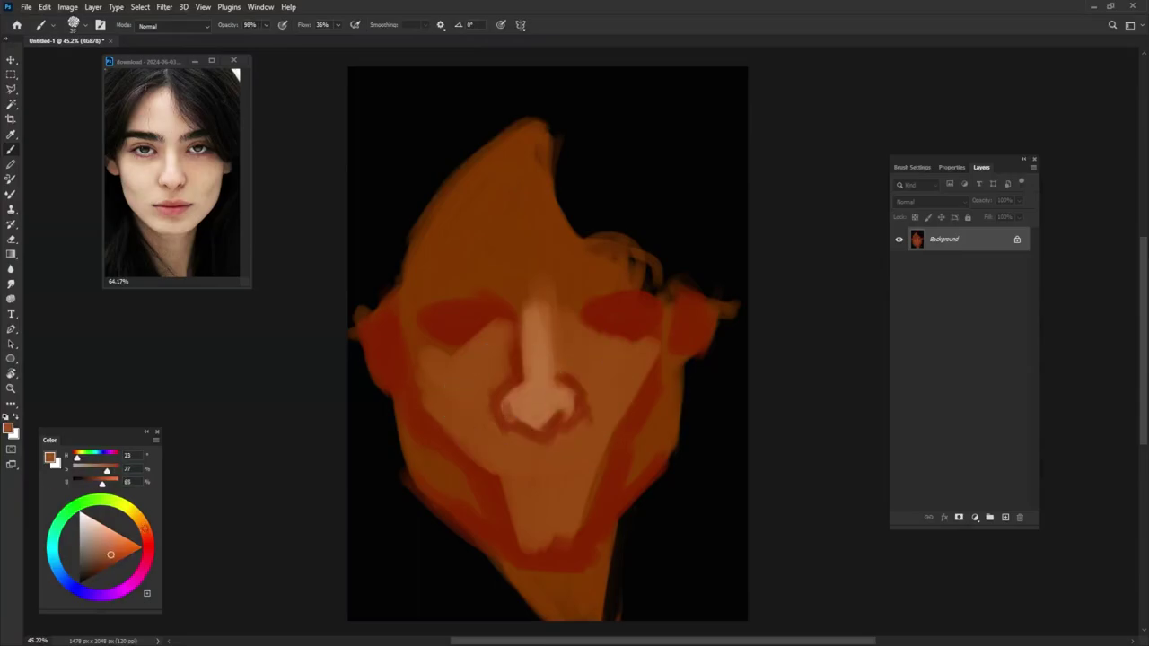
pyautogui.keyDown('alt'); pyautogui.click(507, 409); pyautogui.keyUp('alt')
pyautogui.keyDown('alt'); pyautogui.click(523, 364); pyautogui.keyUp('alt')
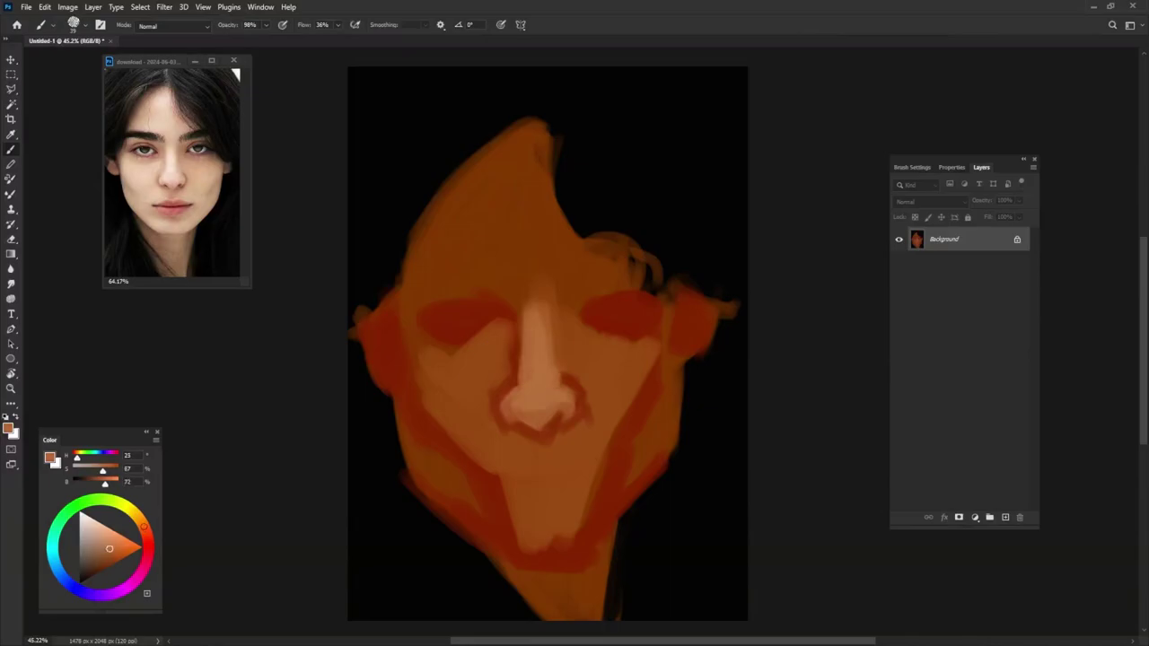
pyautogui.keyDown('alt'); pyautogui.click(549, 297); pyautogui.keyUp('alt')
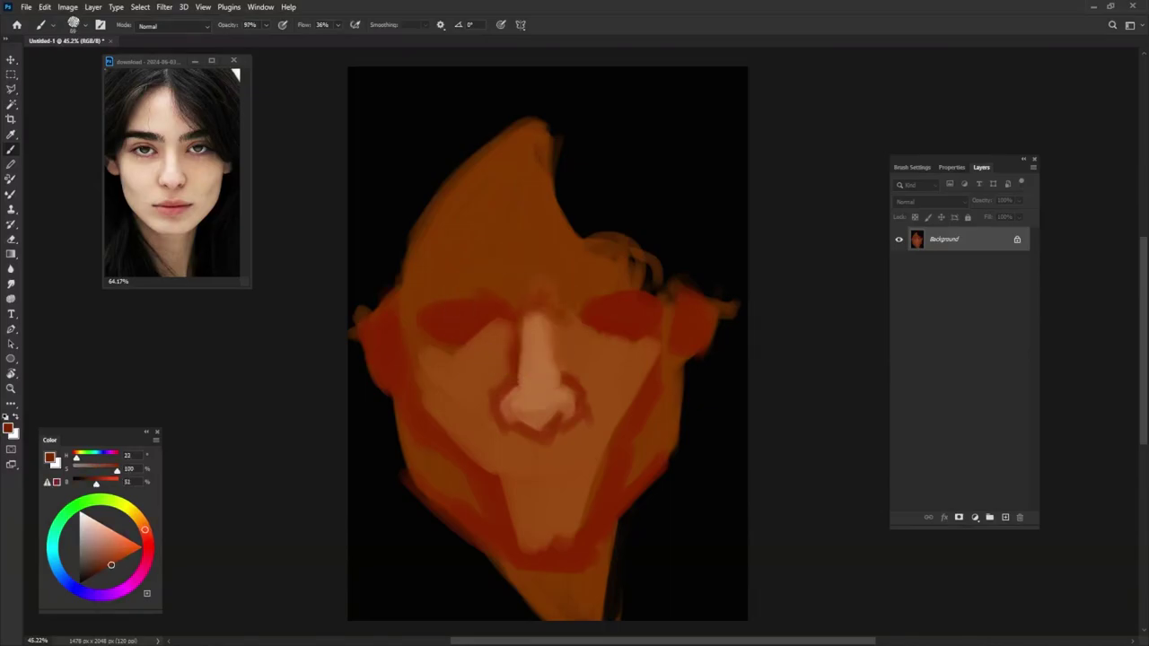
pyautogui.moveTo(501, 325)
pyautogui.mouseDown()
pyautogui.moveTo(436, 358)
pyautogui.moveTo(499, 336)
pyautogui.moveTo(462, 377)
pyautogui.moveTo(496, 338)
pyautogui.moveTo(512, 343)
pyautogui.mouseUp()
pyautogui.keyDown('alt'); pyautogui.click(448, 364); pyautogui.keyUp('alt')
pyautogui.keyDown('alt'); pyautogui.click(467, 323); pyautogui.keyUp('alt')
pyautogui.keyDown('alt'); pyautogui.click(484, 368); pyautogui.keyUp('alt')
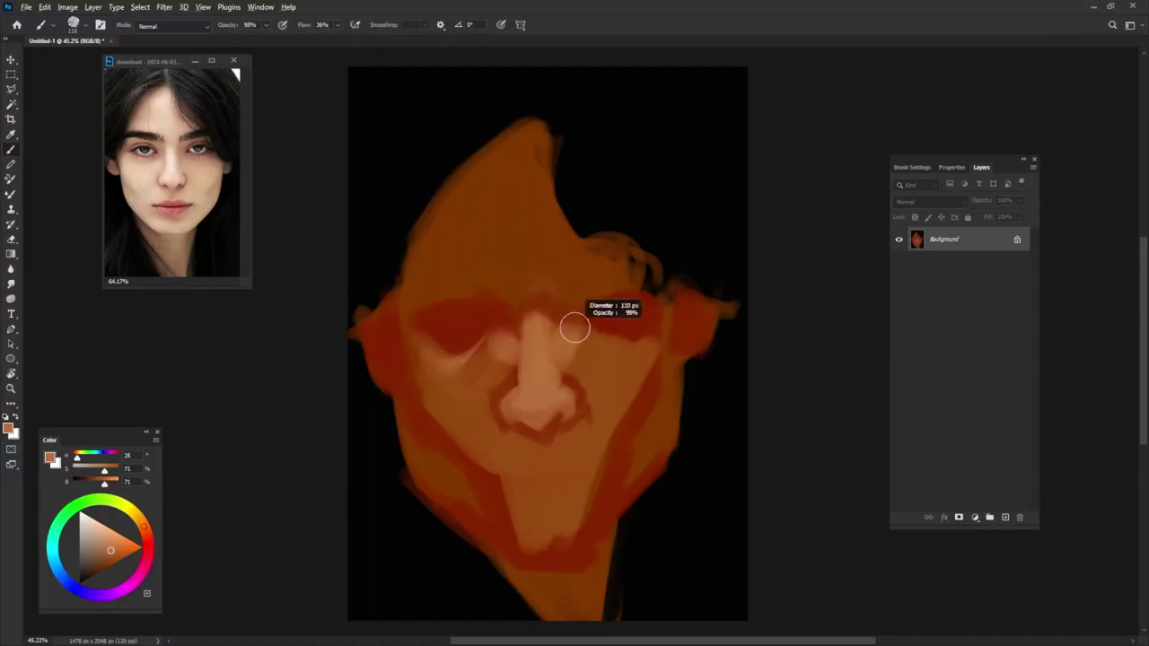
# - Lighten the left cheek, right cheek and jaw with sampled skin tones, adding a light patch near the chin
pyautogui.keyDown('alt'); pyautogui.click(569, 321); pyautogui.keyUp('alt')
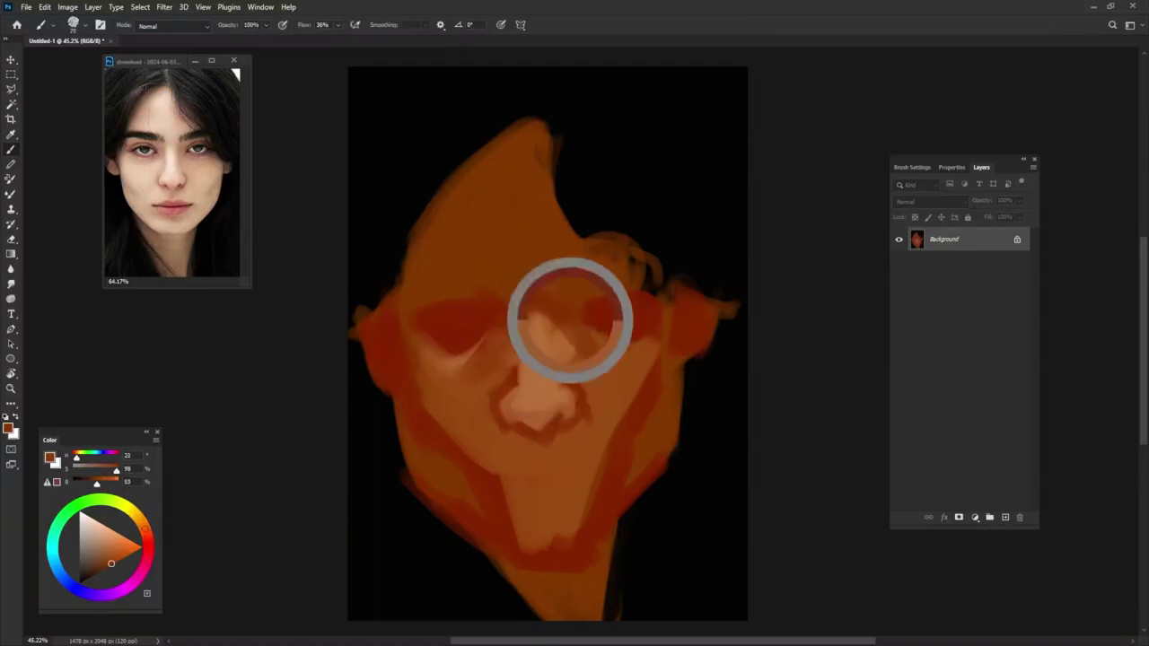
pyautogui.keyDown('alt'); pyautogui.click(453, 363); pyautogui.keyUp('alt')
pyautogui.moveTo(442, 364); pyautogui.dragTo(435, 444)
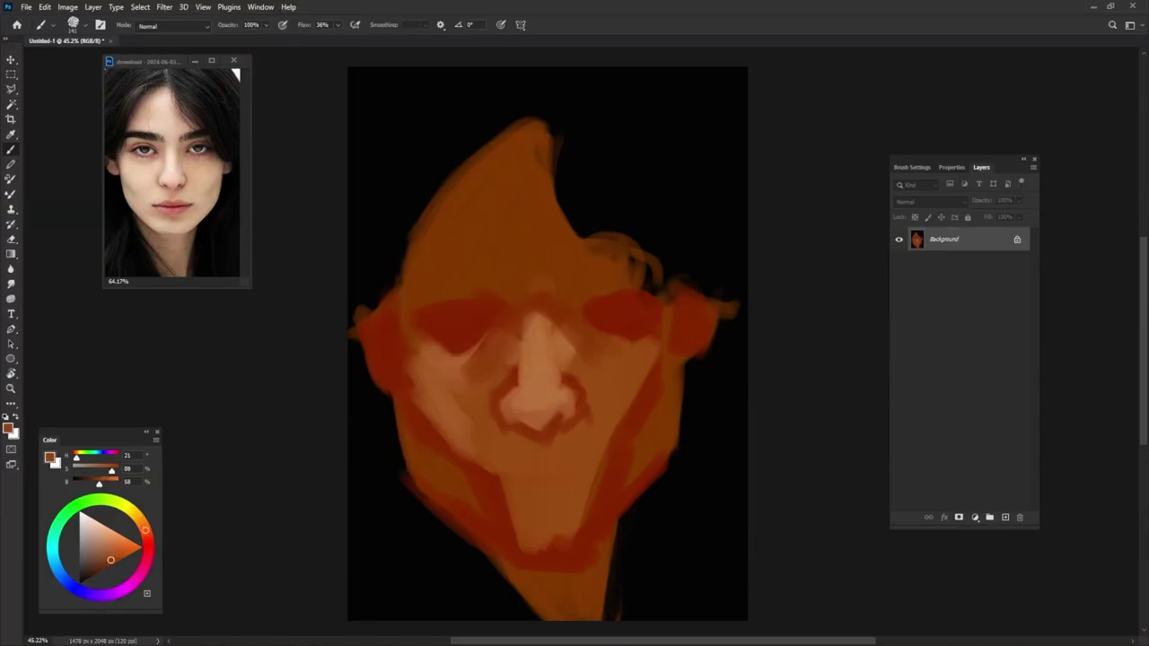
pyautogui.moveTo(437, 350); pyautogui.dragTo(427, 445)
pyautogui.moveTo(639, 334)
pyautogui.mouseDown()
pyautogui.moveTo(654, 405)
pyautogui.moveTo(612, 476)
pyautogui.mouseUp()
pyautogui.moveTo(503, 467); pyautogui.dragTo(462, 498)
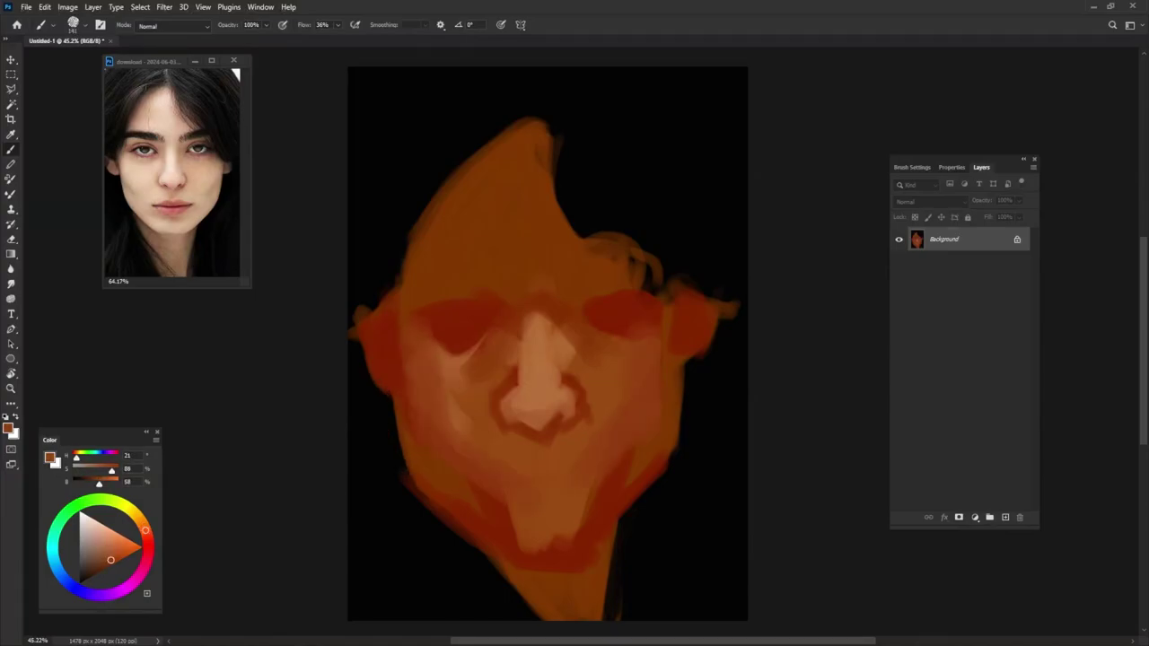
# - Blend lighter tones across the cheeks, chin and jaw, then shade along both sides of the nose
pyautogui.keyDown('alt'); pyautogui.click(453, 422); pyautogui.keyUp('alt')
pyautogui.moveTo(467, 417); pyautogui.dragTo(415, 454)
pyautogui.moveTo(516, 448); pyautogui.dragTo(449, 503)
pyautogui.moveTo(445, 368); pyautogui.dragTo(409, 426)
pyautogui.moveTo(653, 357); pyautogui.dragTo(623, 435)
pyautogui.moveTo(633, 412); pyautogui.dragTo(564, 492)
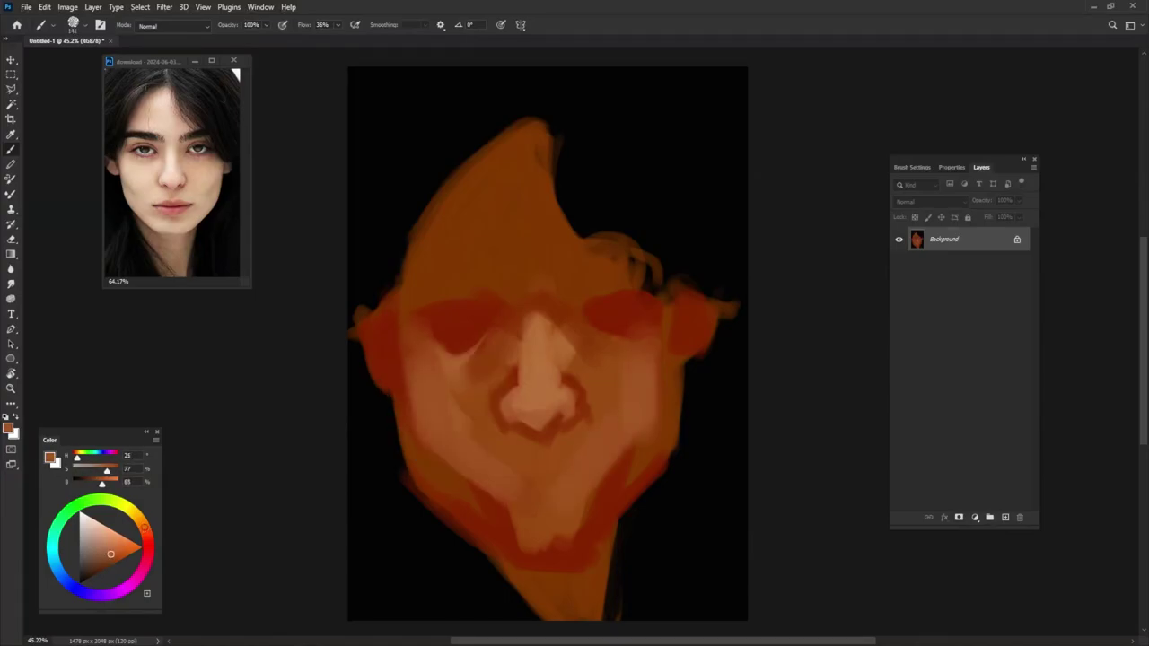
pyautogui.moveTo(619, 386)
pyautogui.mouseDown()
pyautogui.moveTo(583, 346)
pyautogui.moveTo(575, 364)
pyautogui.mouseUp()
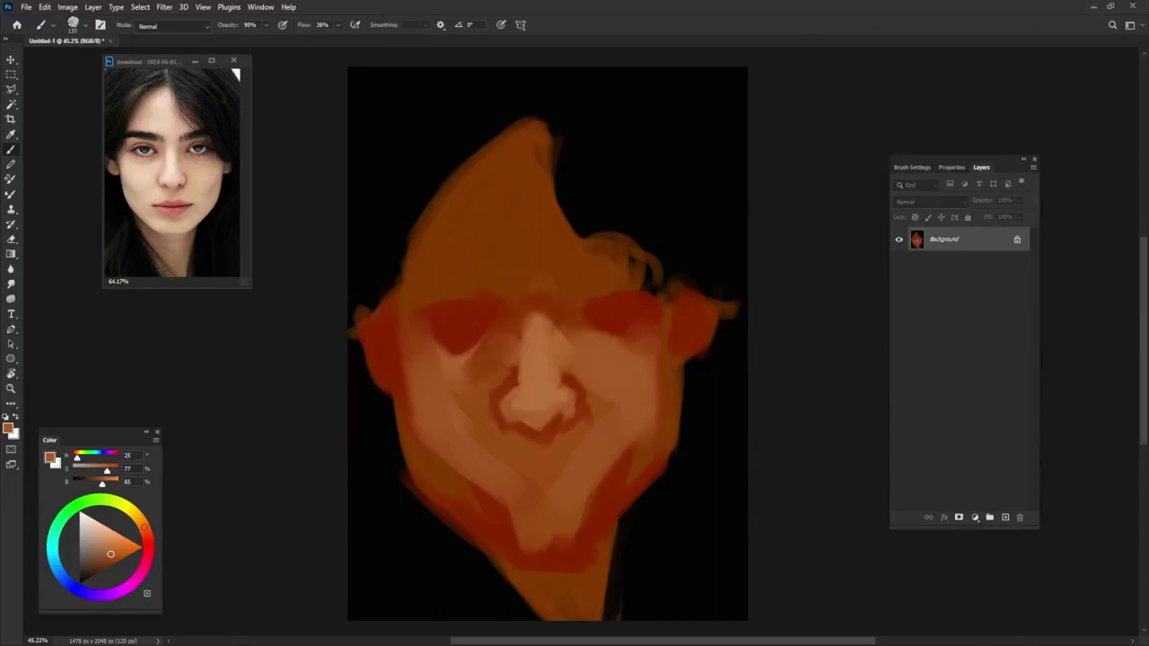
pyautogui.keyDown('alt'); pyautogui.click(516, 325); pyautogui.keyUp('alt')
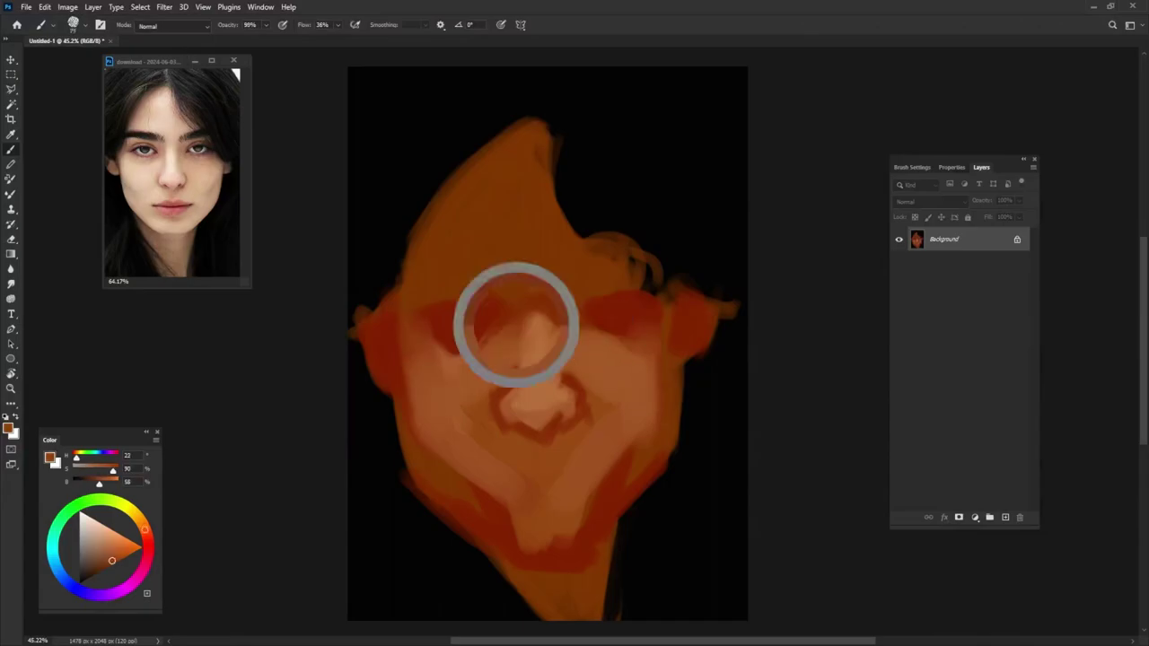
pyautogui.moveTo(524, 361); pyautogui.dragTo(524, 379)
pyautogui.moveTo(554, 334); pyautogui.dragTo(557, 377)
# - Shade both eye sockets with sampled skin tones, lightening the upper lids and darkening below
pyautogui.click(338, 25)
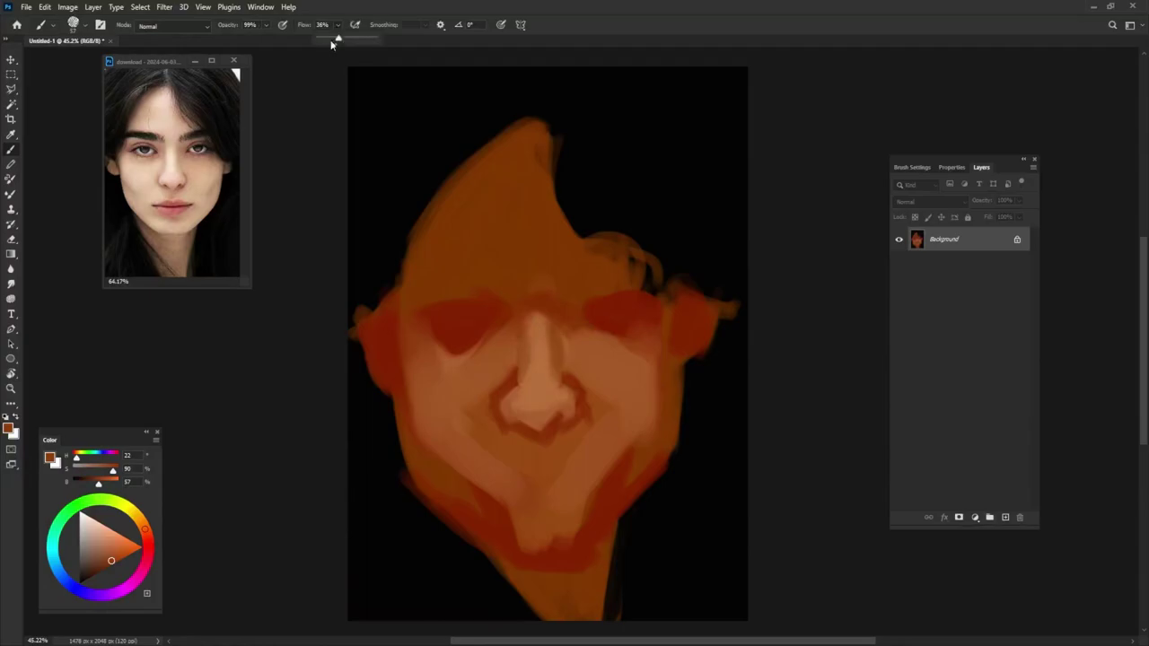
pyautogui.keyDown('alt'); pyautogui.click(442, 359); pyautogui.keyUp('alt')
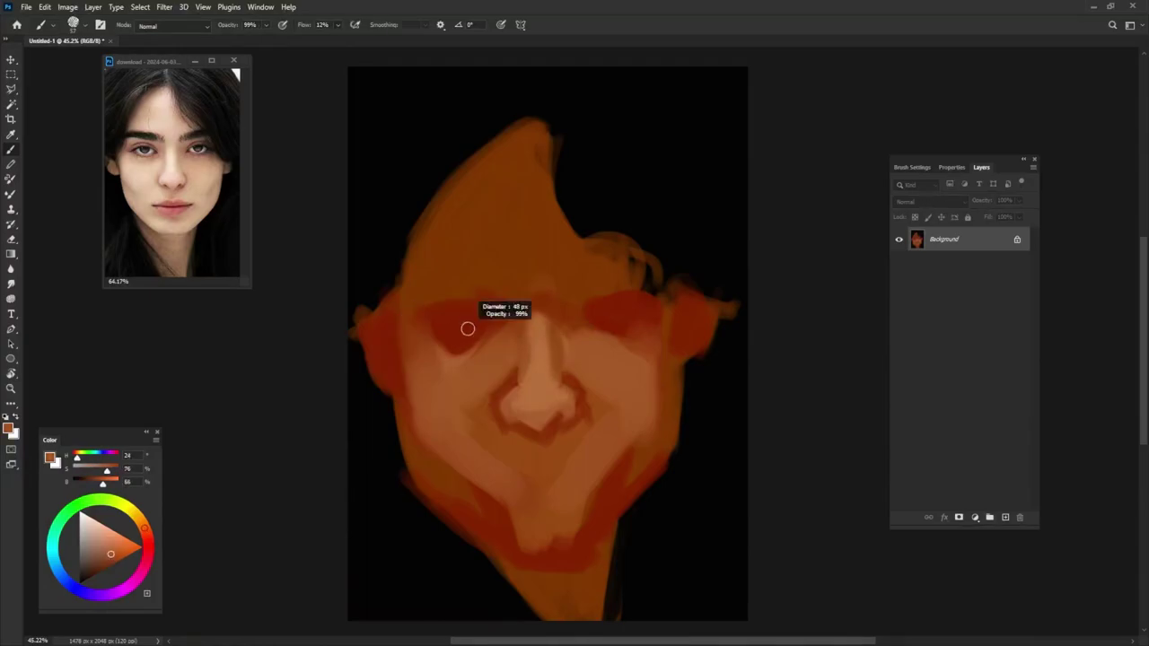
pyautogui.moveTo(422, 316); pyautogui.dragTo(499, 307)
pyautogui.keyDown('alt'); pyautogui.click(575, 324); pyautogui.keyUp('alt')
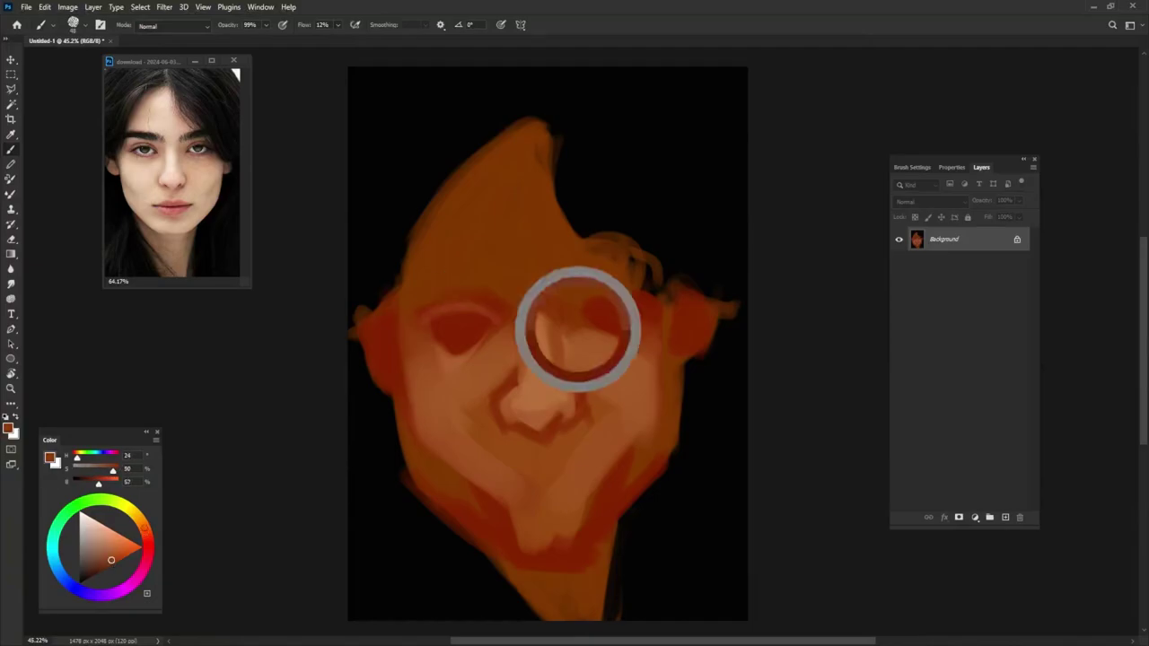
pyautogui.moveTo(605, 311); pyautogui.dragTo(645, 305)
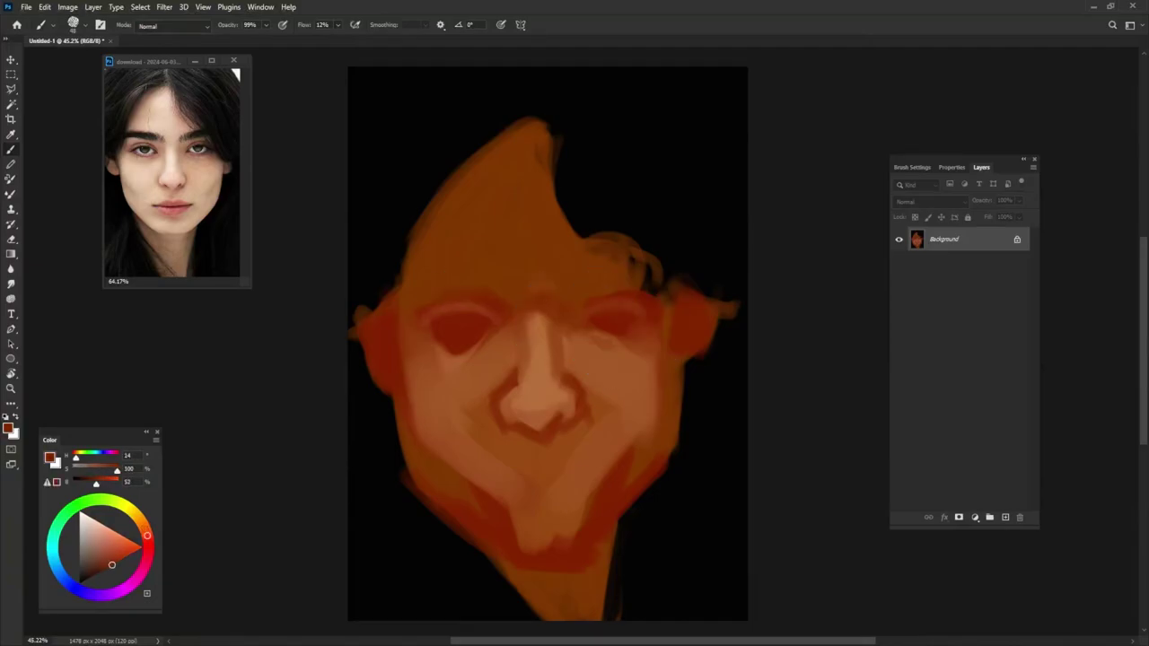
pyautogui.moveTo(585, 343); pyautogui.dragTo(628, 337)
pyautogui.keyDown('alt'); pyautogui.click(453, 354); pyautogui.keyUp('alt')
pyautogui.moveTo(434, 359); pyautogui.dragTo(476, 348)
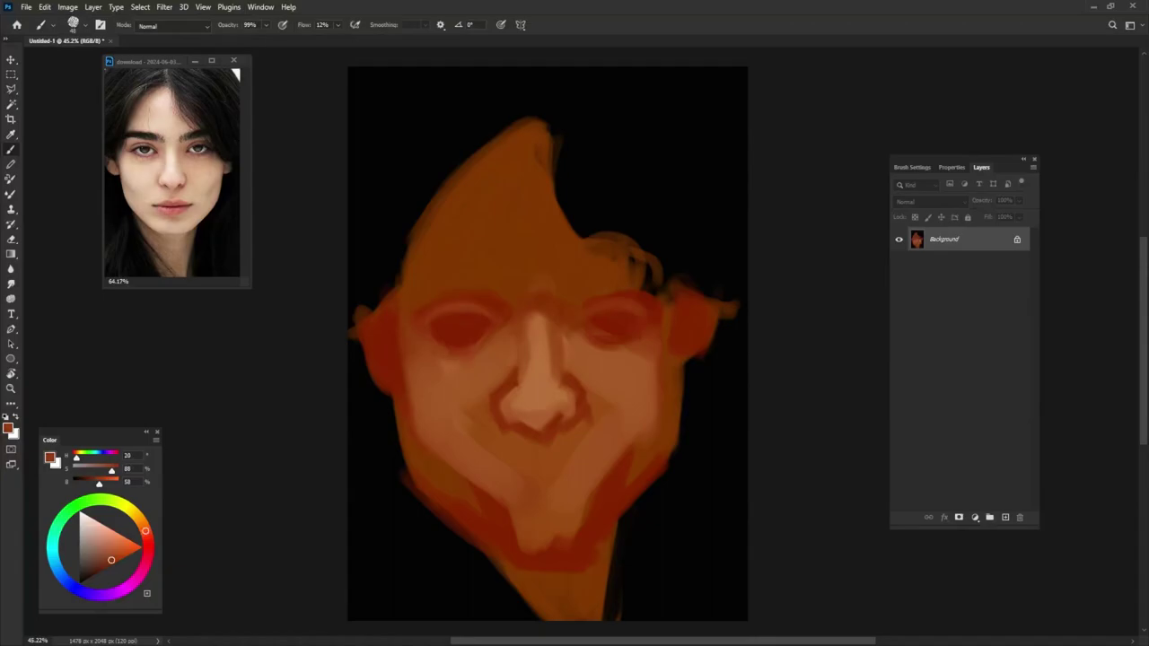
pyautogui.keyDown('alt'); pyautogui.click(484, 352); pyautogui.keyUp('alt')
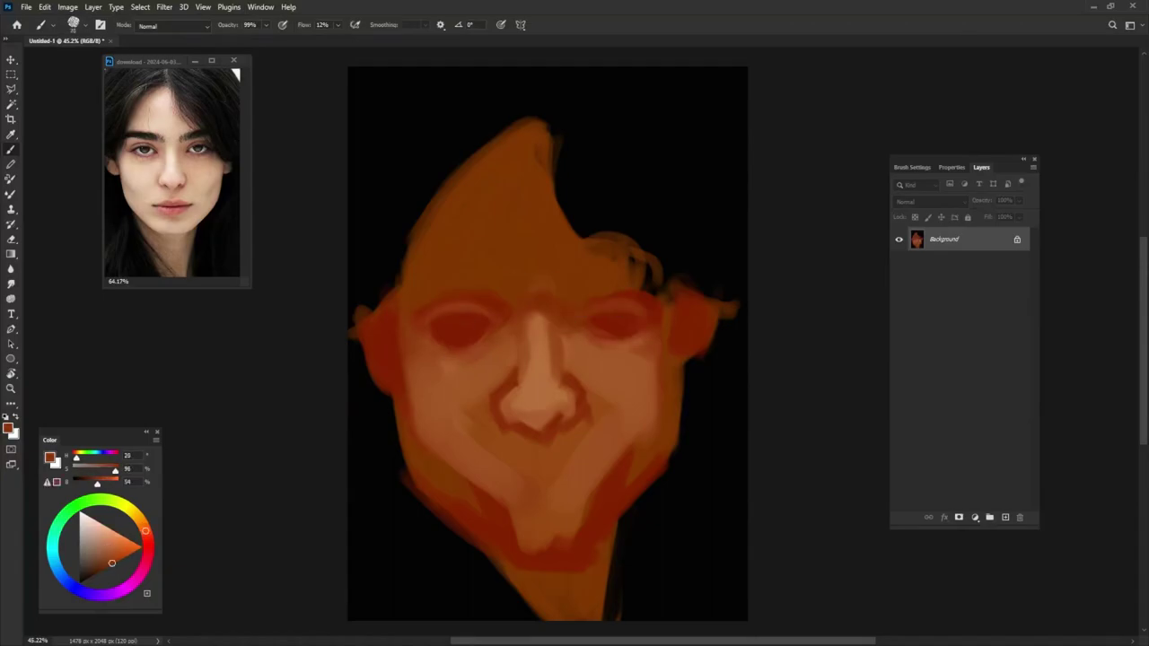
# - At 100% opacity, lighten both sides of the nose and the area under it
pyautogui.press('0')
pyautogui.keyDown('alt'); pyautogui.click(496, 365); pyautogui.keyUp('alt')
pyautogui.moveTo(565, 409); pyautogui.dragTo(589, 375)
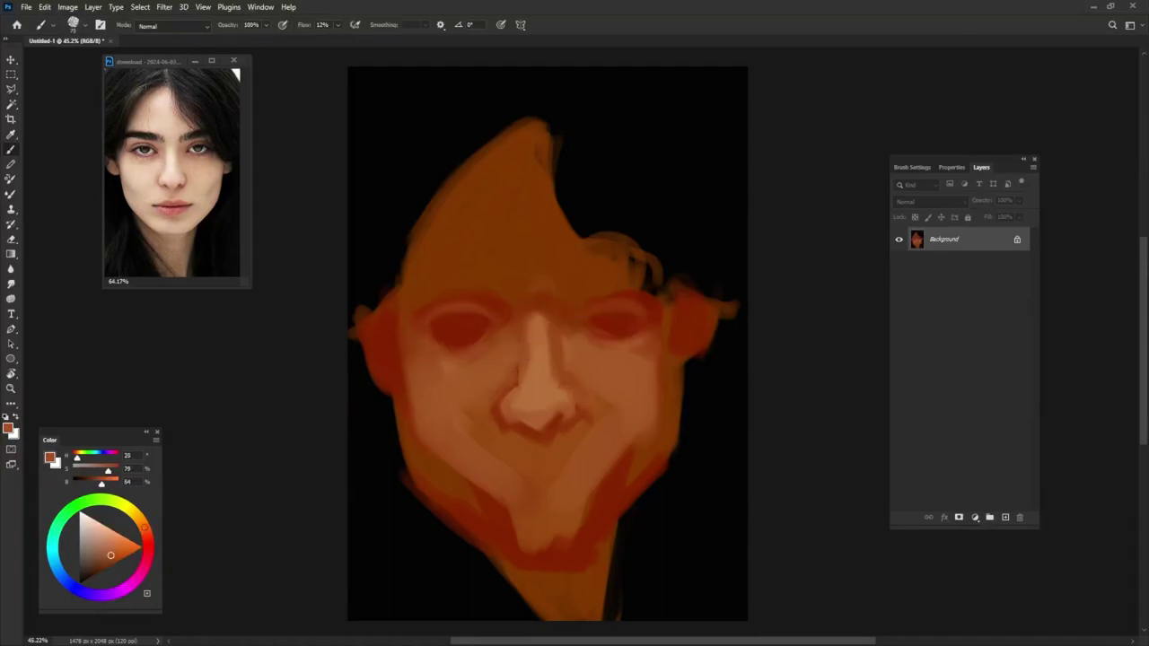
pyautogui.moveTo(573, 434); pyautogui.dragTo(583, 408)
pyautogui.moveTo(496, 434); pyautogui.dragTo(501, 404)
pyautogui.moveTo(525, 449); pyautogui.dragTo(552, 423)
# - Drop brush opacity to 50% and try several nose tones before choosing pale peach
pyautogui.keyDown('alt'); pyautogui.click(556, 421); pyautogui.keyUp('alt')
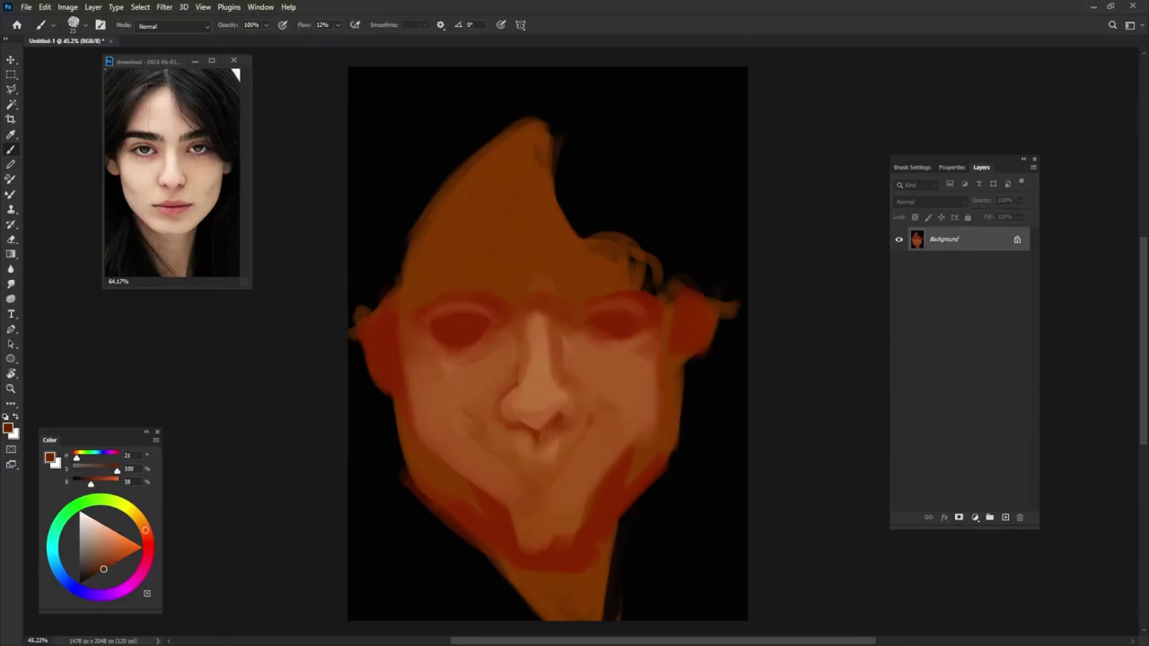
pyautogui.press('5')
pyautogui.keyDown('alt'); pyautogui.click(545, 403); pyautogui.keyUp('alt')
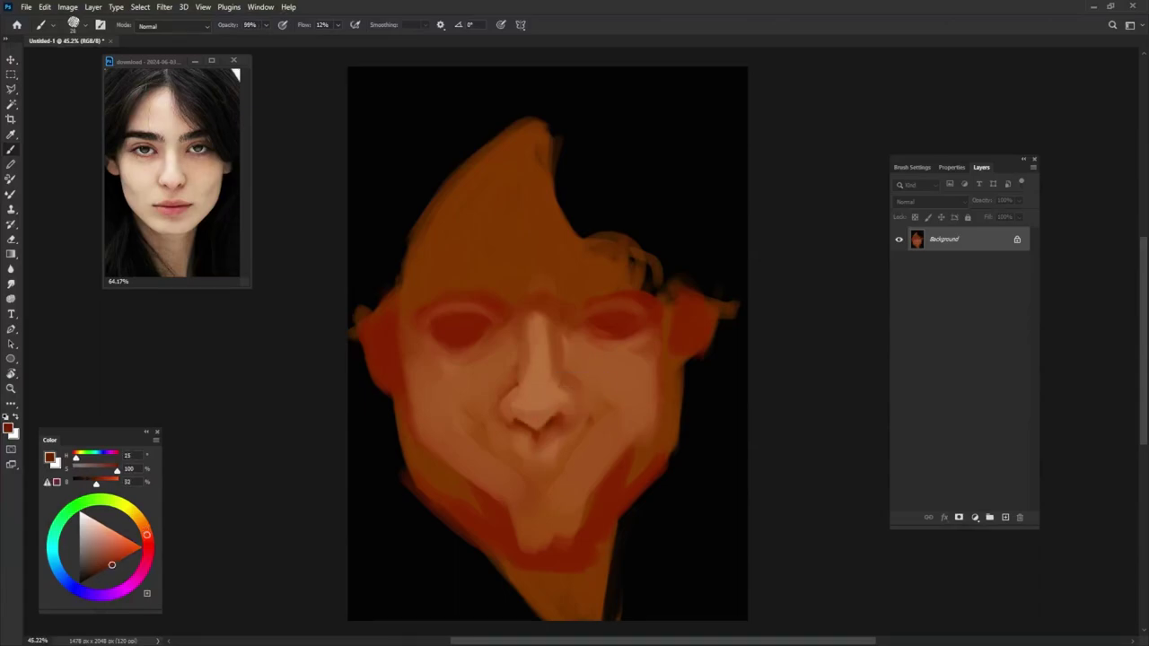
pyautogui.keyDown('alt'); pyautogui.click(557, 395); pyautogui.keyUp('alt')
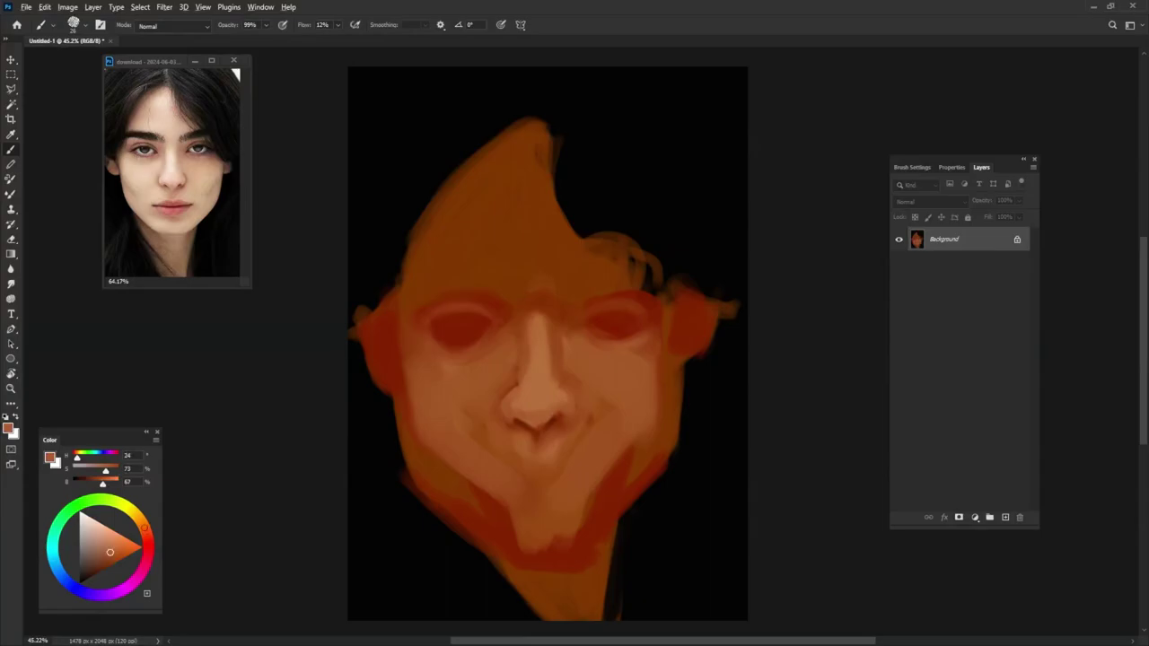
pyautogui.keyDown('alt'); pyautogui.click(553, 421); pyautogui.keyUp('alt')
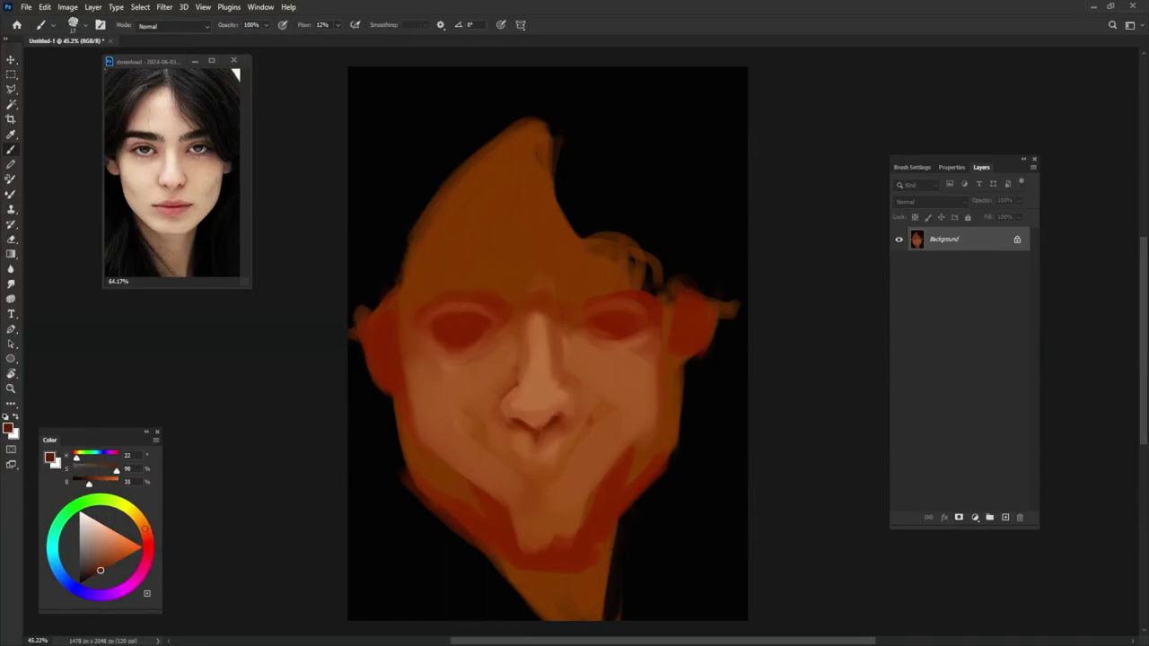
pyautogui.keyDown('alt'); pyautogui.click(530, 433); pyautogui.keyUp('alt')
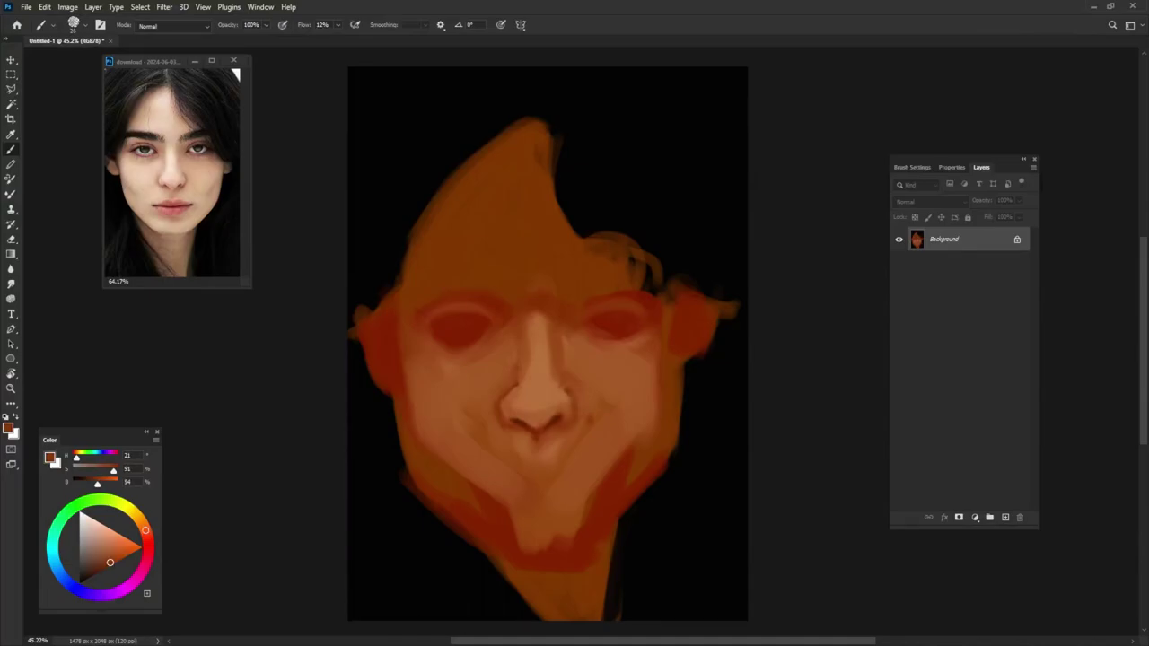
pyautogui.keyDown('alt'); pyautogui.click(575, 411); pyautogui.keyUp('alt')
pyautogui.click(87, 516)
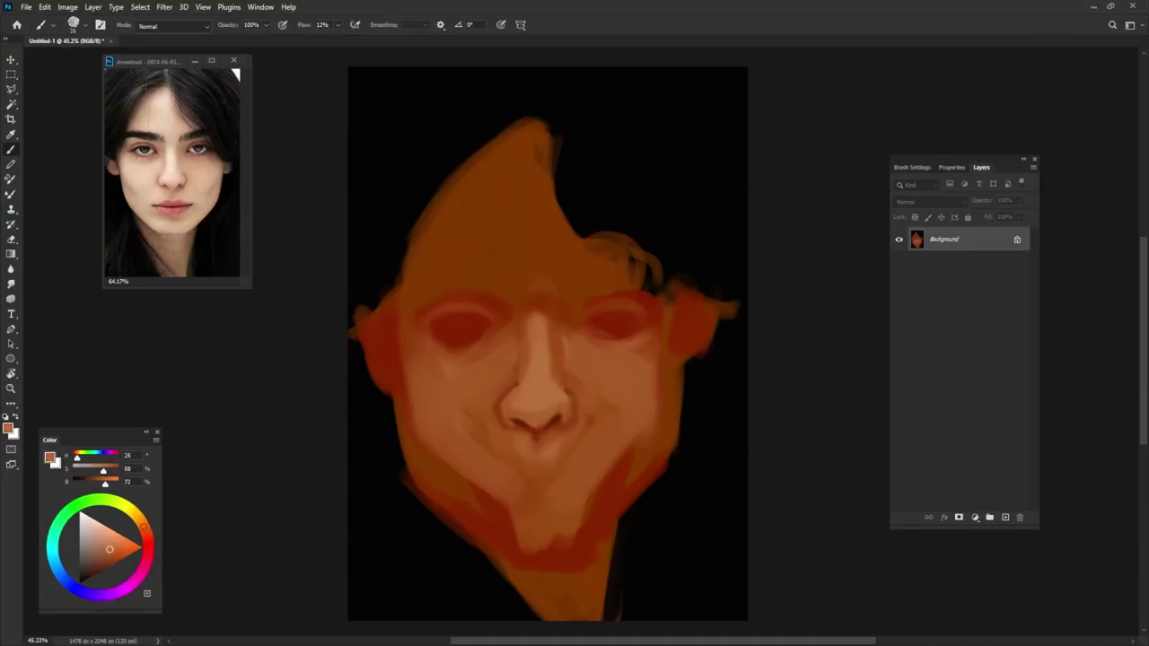
# - Widen the pale nose-tip highlight and paint tan highlights along both upper eyelids
pyautogui.click(523, 412)
pyautogui.keyDown('alt'); pyautogui.click(521, 411); pyautogui.keyUp('alt')
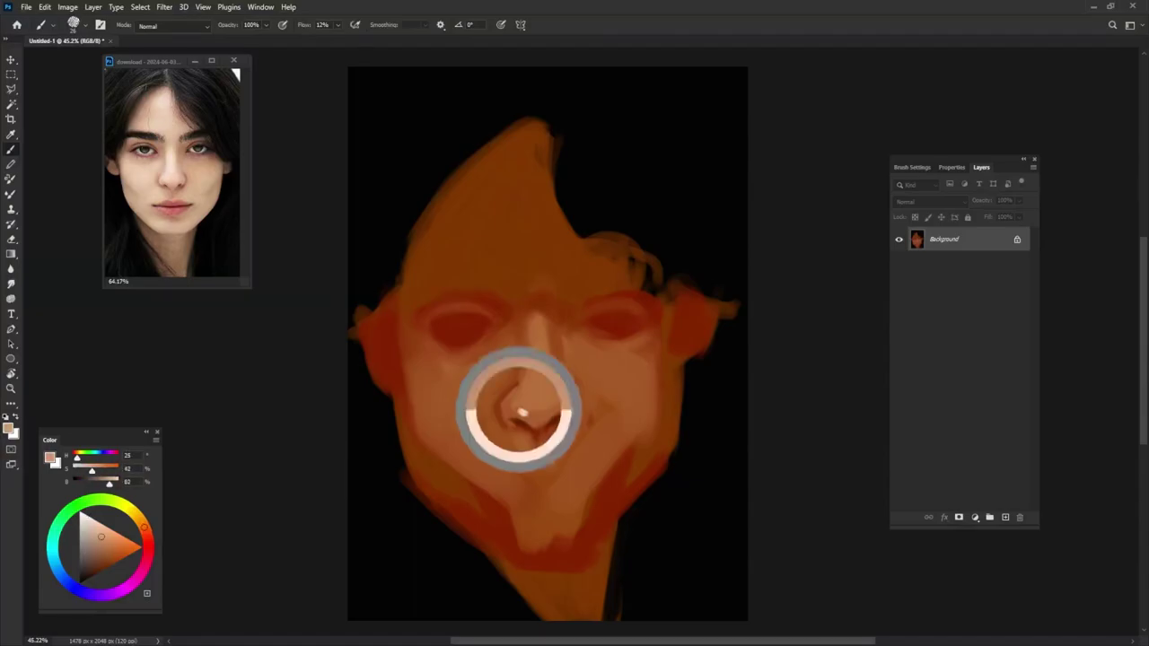
pyautogui.click(550, 409)
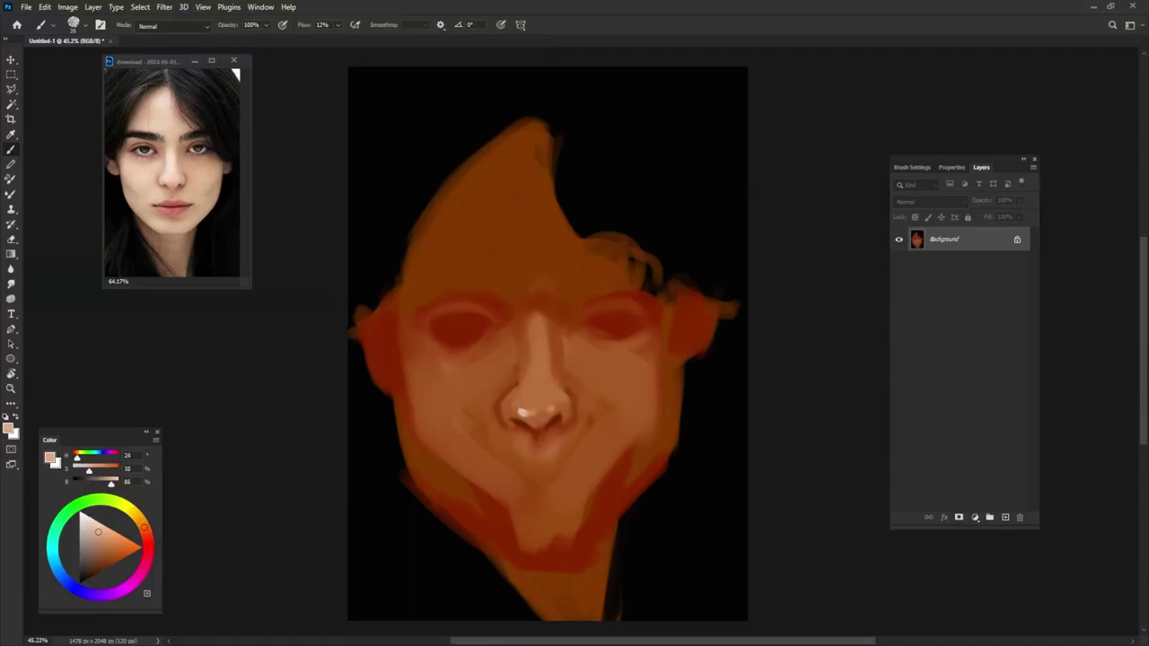
pyautogui.keyDown('alt'); pyautogui.click(453, 292); pyautogui.keyUp('alt')
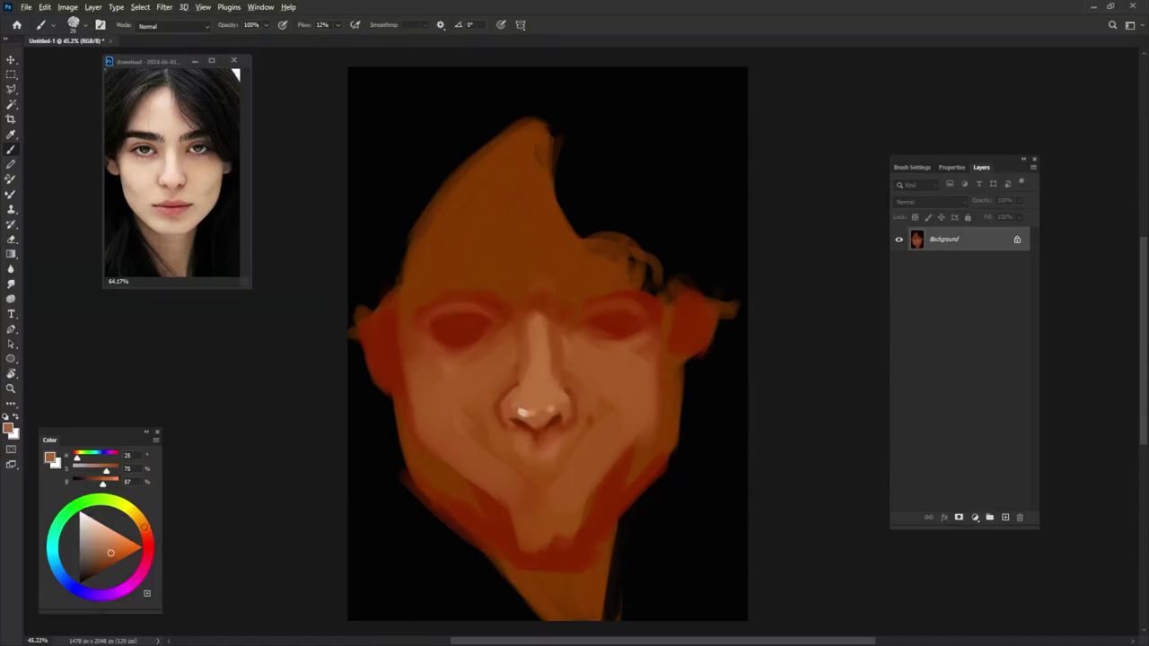
pyautogui.moveTo(445, 311); pyautogui.dragTo(486, 310)
pyautogui.keyDown('alt'); pyautogui.click(453, 291); pyautogui.keyUp('alt')
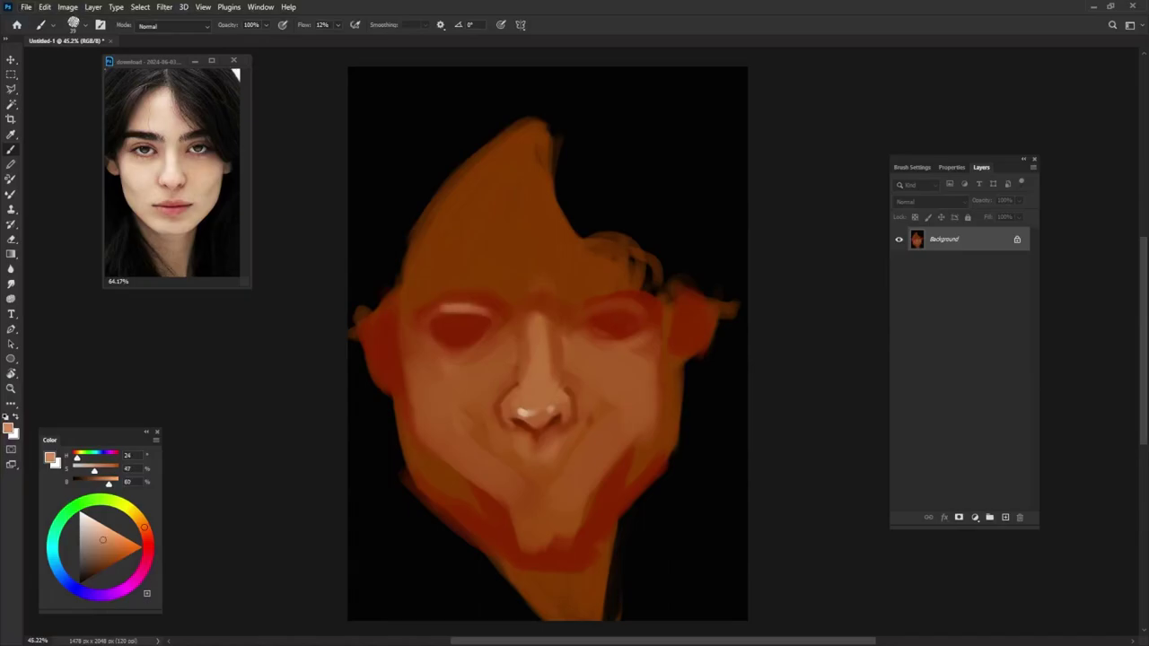
pyautogui.moveTo(592, 309); pyautogui.dragTo(632, 304)
# - Return opacity to 100% and pick a fully saturated warm orange-brown
pyautogui.press('9')
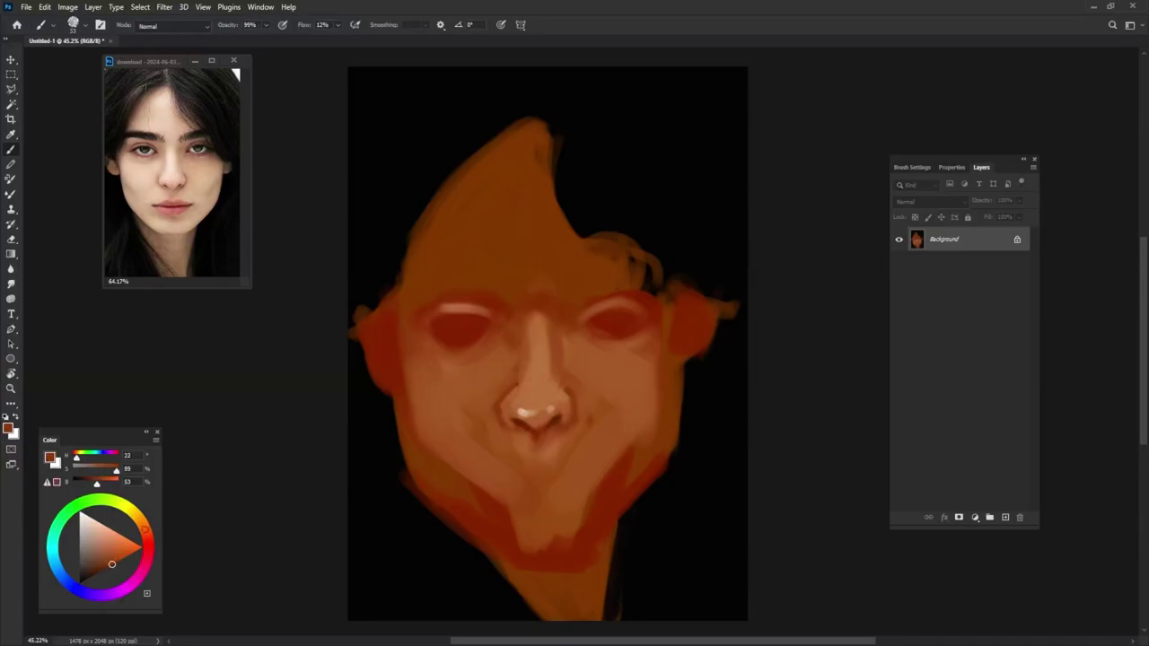
pyautogui.press('0')
pyautogui.keyDown('alt'); pyautogui.click(586, 315); pyautogui.keyUp('alt')
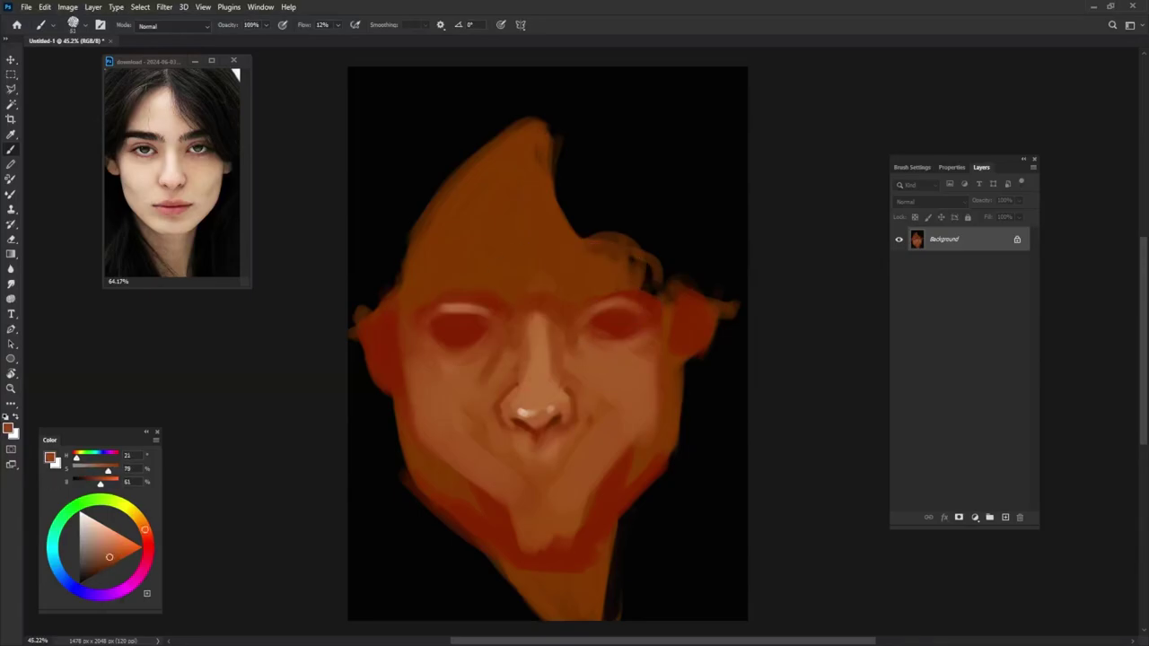
pyautogui.keyDown('alt'); pyautogui.click(489, 323); pyautogui.keyUp('alt')
pyautogui.keyDown('alt'); pyautogui.click(519, 460); pyautogui.keyUp('alt')
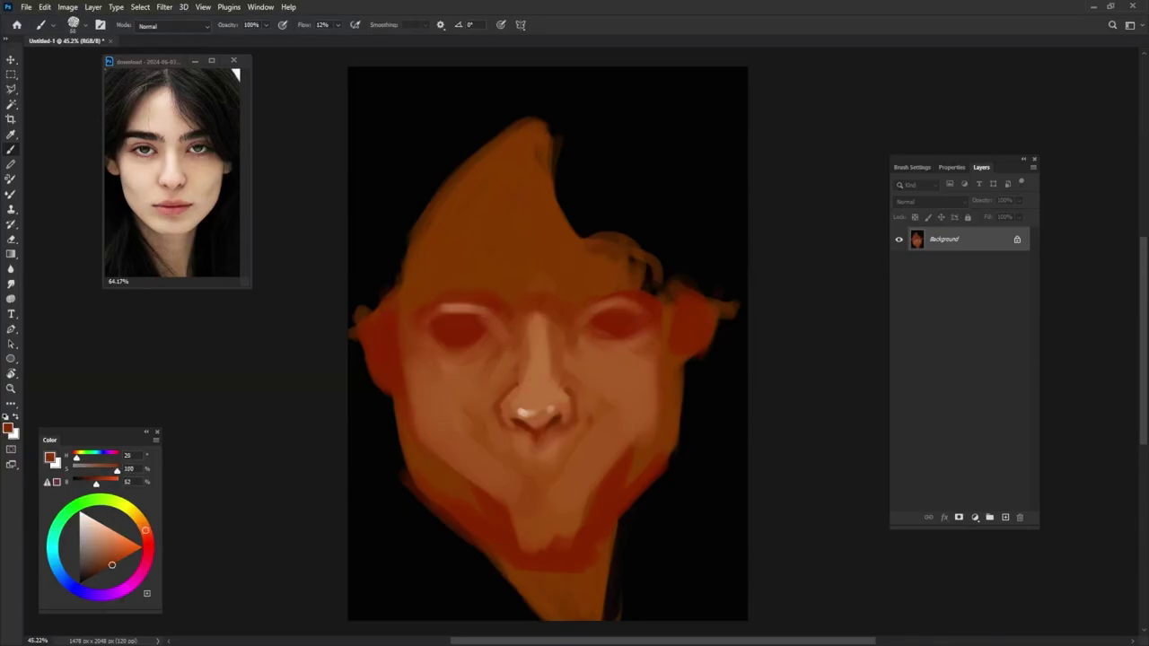
# - At 59% opacity, dab darker red tones onto both cheeks, then sample near-black
pyautogui.keyDown('alt'); pyautogui.click(533, 416); pyautogui.keyUp('alt')
pyautogui.press('5')
pyautogui.press('9')
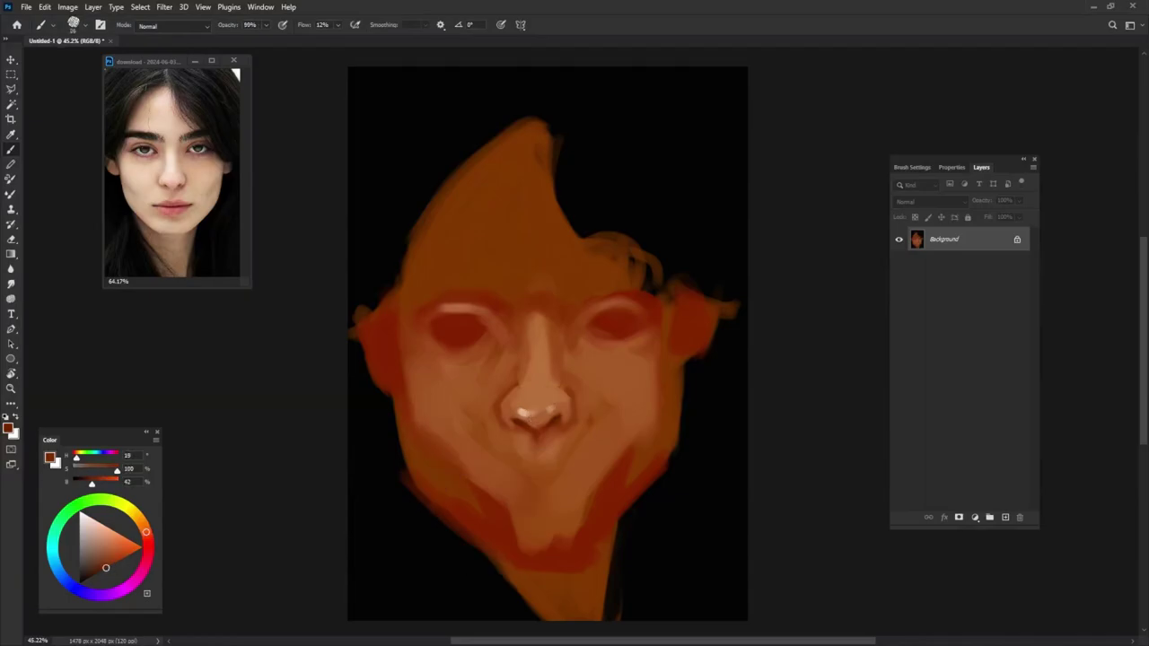
pyautogui.moveTo(431, 435); pyautogui.dragTo(444, 447)
pyautogui.keyDown('alt'); pyautogui.click(437, 443); pyautogui.keyUp('alt')
pyautogui.moveTo(633, 417); pyautogui.dragTo(624, 445)
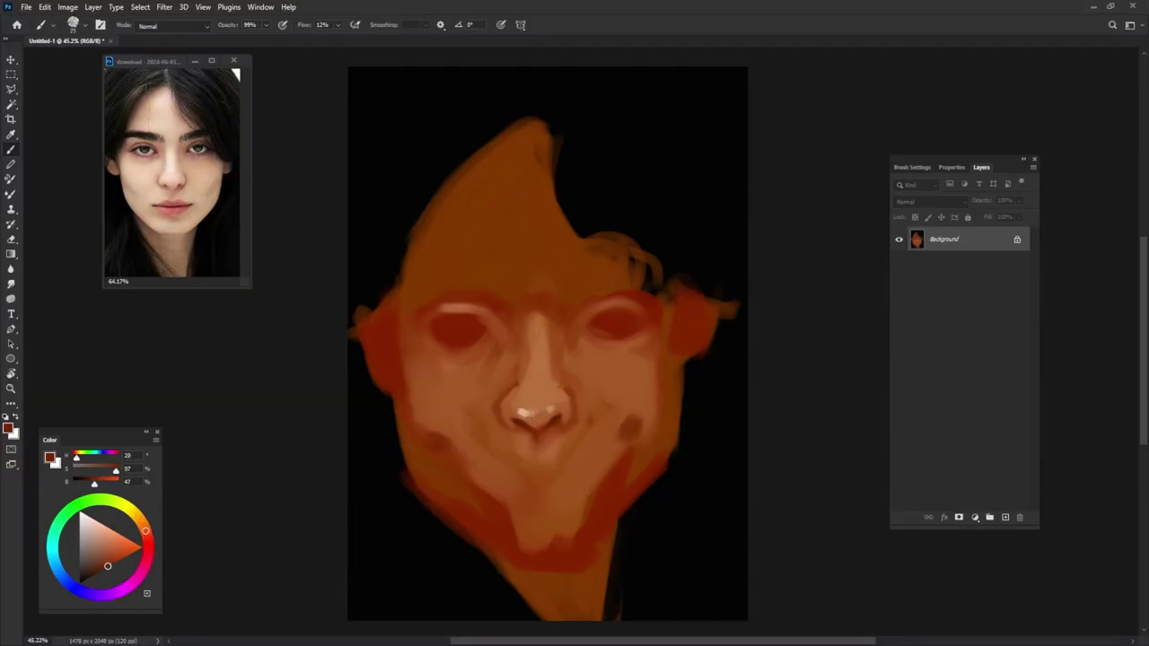
pyautogui.keyDown('alt'); pyautogui.click(575, 164); pyautogui.keyUp('alt')
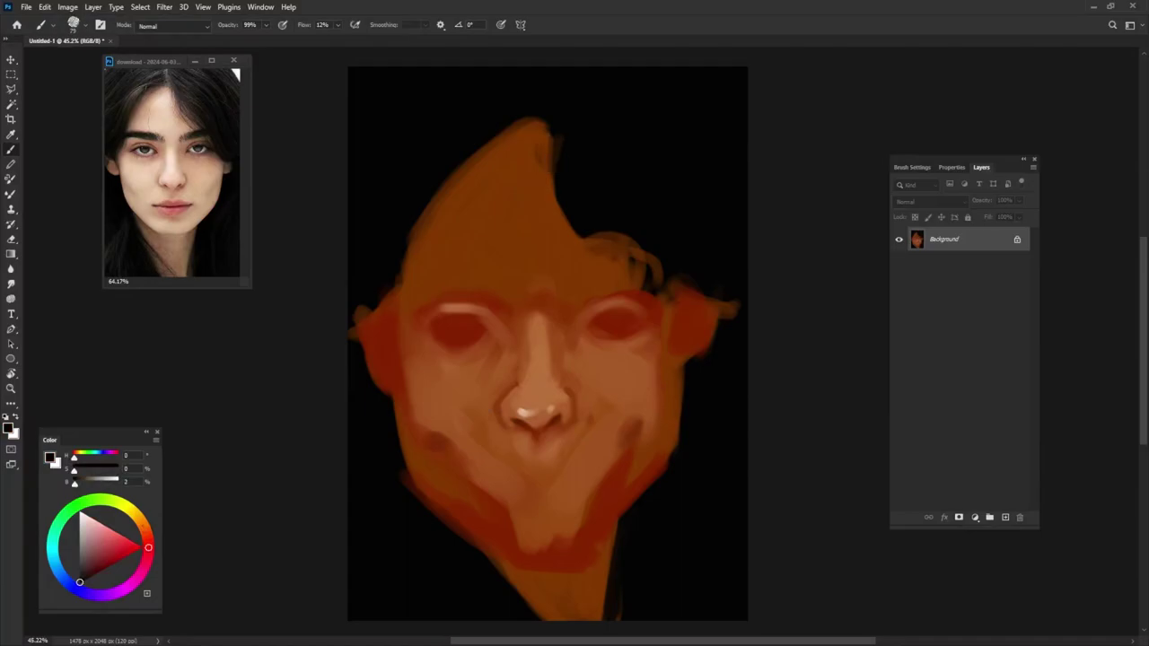
# - Darken the head's upper-left and left face edges, and add dark strands and brown jaw strokes
pyautogui.moveTo(538, 134); pyautogui.dragTo(401, 274)
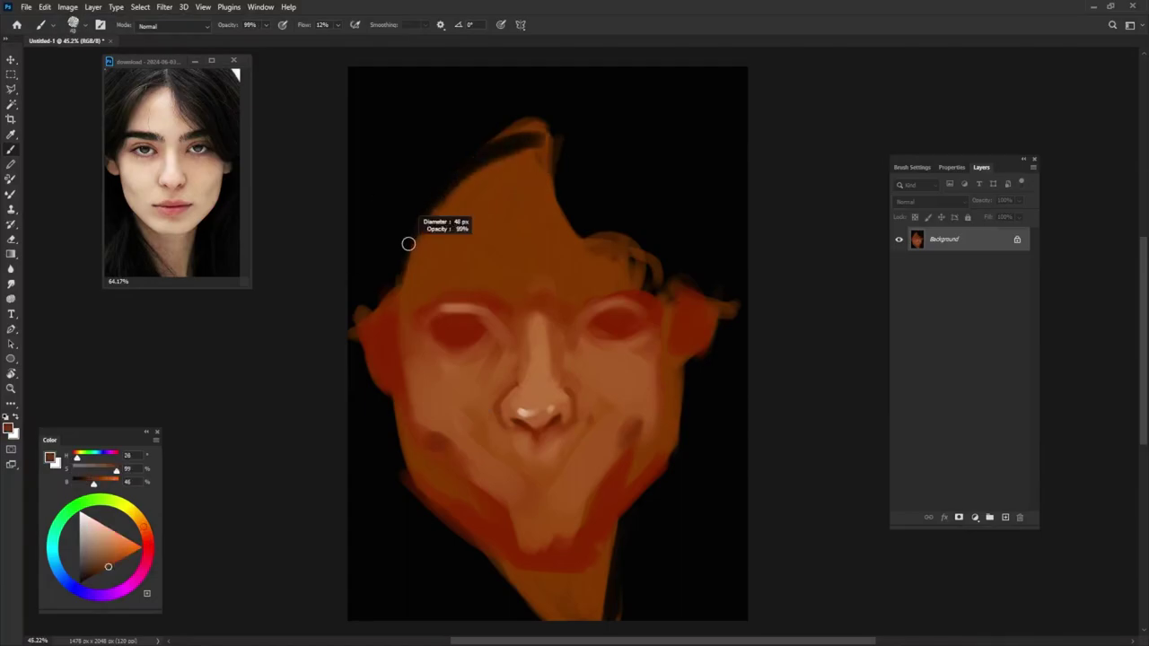
pyautogui.press('0')
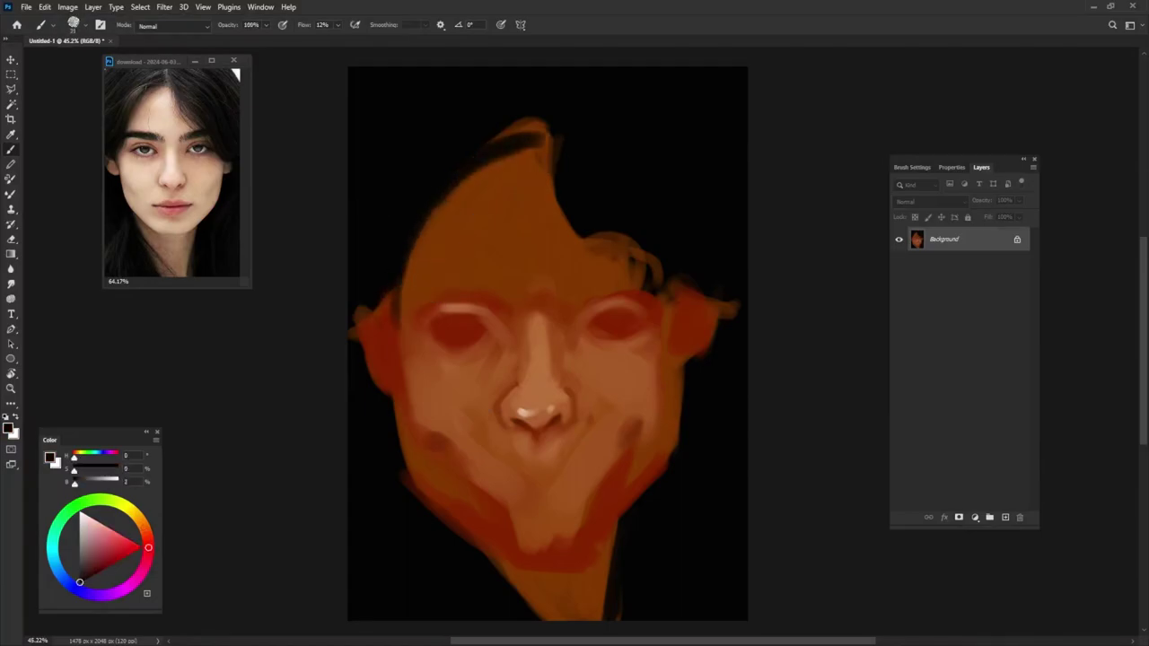
pyautogui.moveTo(384, 340)
pyautogui.mouseDown()
pyautogui.moveTo(379, 366)
pyautogui.moveTo(368, 352)
pyautogui.moveTo(404, 471)
pyautogui.mouseUp()
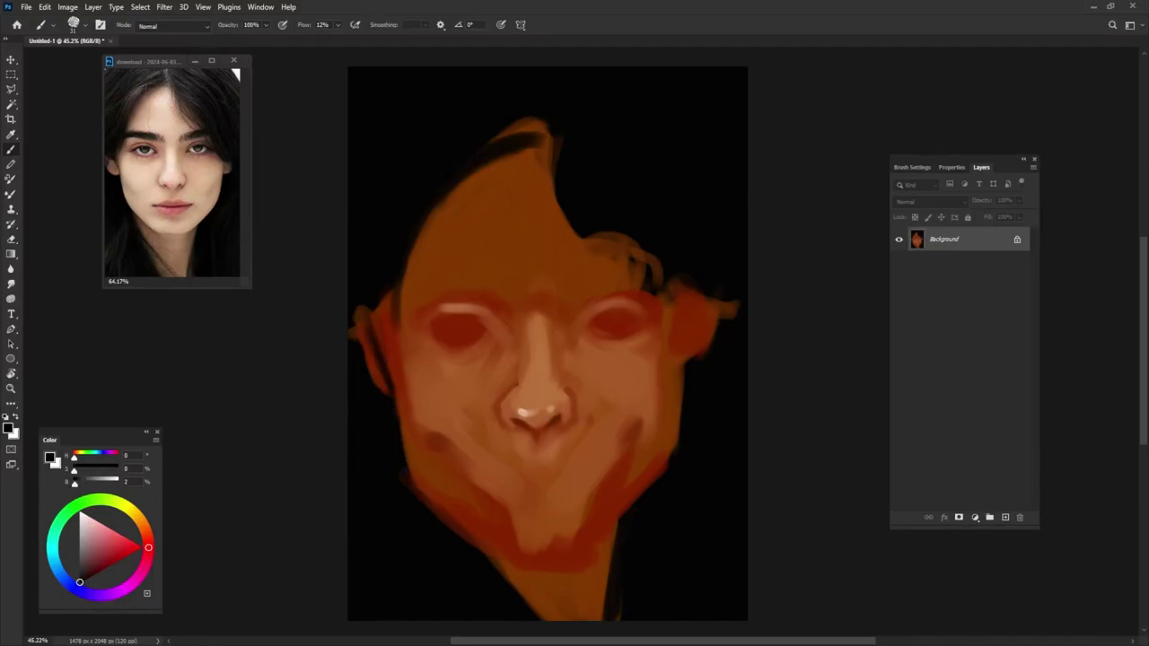
pyautogui.moveTo(659, 298)
pyautogui.mouseDown()
pyautogui.moveTo(714, 339)
pyautogui.moveTo(684, 374)
pyautogui.moveTo(668, 493)
pyautogui.mouseUp()
pyautogui.keyDown('alt'); pyautogui.click(672, 422); pyautogui.keyUp('alt')
pyautogui.moveTo(680, 394)
pyautogui.mouseDown()
pyautogui.moveTo(667, 496)
pyautogui.moveTo(618, 530)
pyautogui.mouseUp()
# - Paint lighter strokes on the left cheek and warm brown across the forehead and nose bridge
pyautogui.click(146, 534)
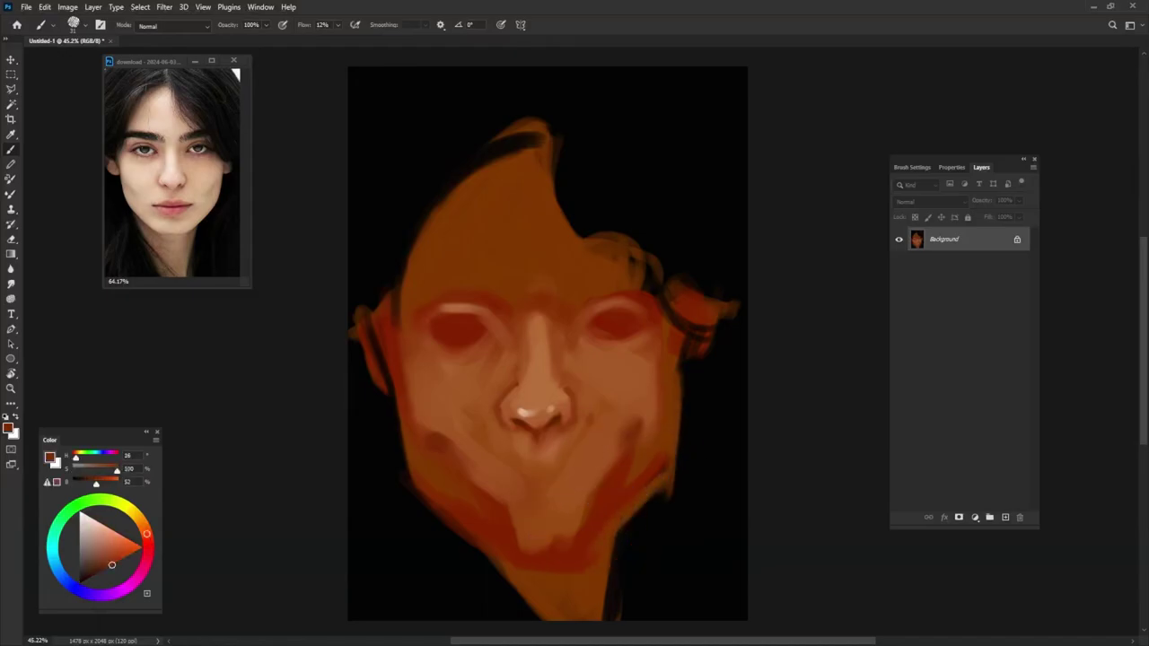
pyautogui.keyDown('alt'); pyautogui.click(644, 409); pyautogui.keyUp('alt')
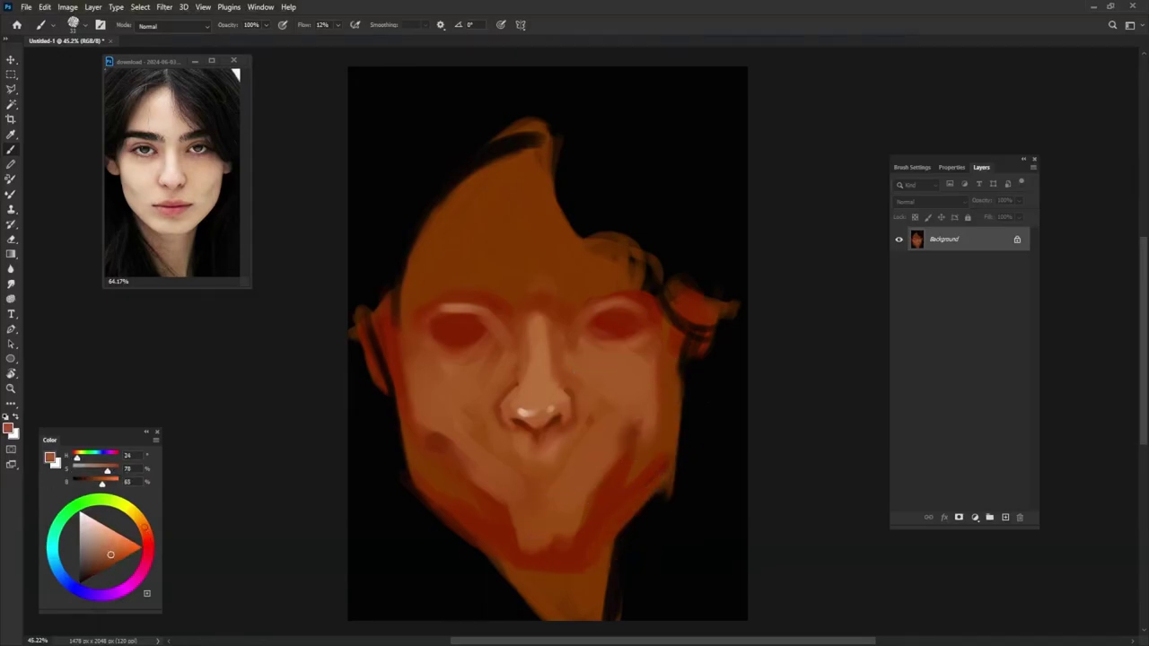
pyautogui.click(107, 543)
pyautogui.moveTo(424, 366)
pyautogui.mouseDown()
pyautogui.moveTo(451, 399)
pyautogui.moveTo(435, 393)
pyautogui.mouseUp()
pyautogui.click(109, 556)
pyautogui.moveTo(484, 188)
pyautogui.mouseDown()
pyautogui.moveTo(467, 251)
pyautogui.moveTo(427, 278)
pyautogui.moveTo(503, 292)
pyautogui.mouseUp()
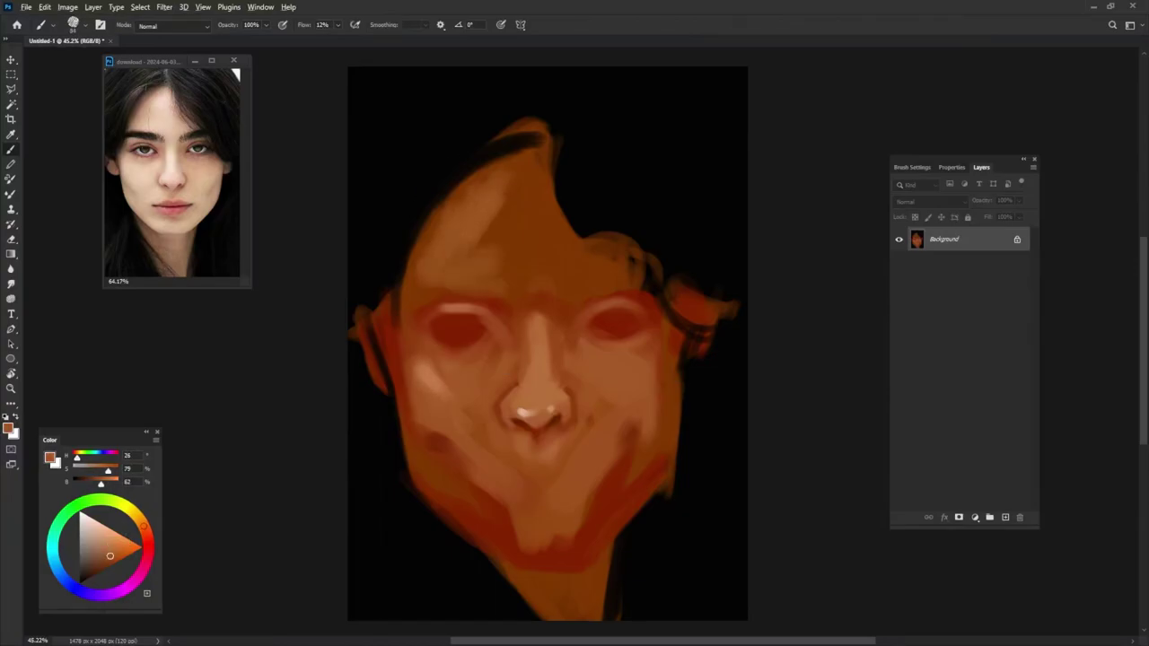
pyautogui.moveTo(503, 220); pyautogui.dragTo(493, 296)
pyautogui.moveTo(521, 180); pyautogui.dragTo(516, 287)
pyautogui.click(109, 559)
pyautogui.moveTo(563, 207)
pyautogui.mouseDown()
pyautogui.moveTo(556, 285)
pyautogui.moveTo(615, 260)
pyautogui.mouseUp()
# - At 100% opacity, lighten the forehead with a paler, less saturated skin tone
pyautogui.press('0')
pyautogui.click(108, 550)
pyautogui.moveTo(444, 265)
pyautogui.mouseDown()
pyautogui.moveTo(415, 305)
pyautogui.moveTo(439, 274)
pyautogui.mouseUp()
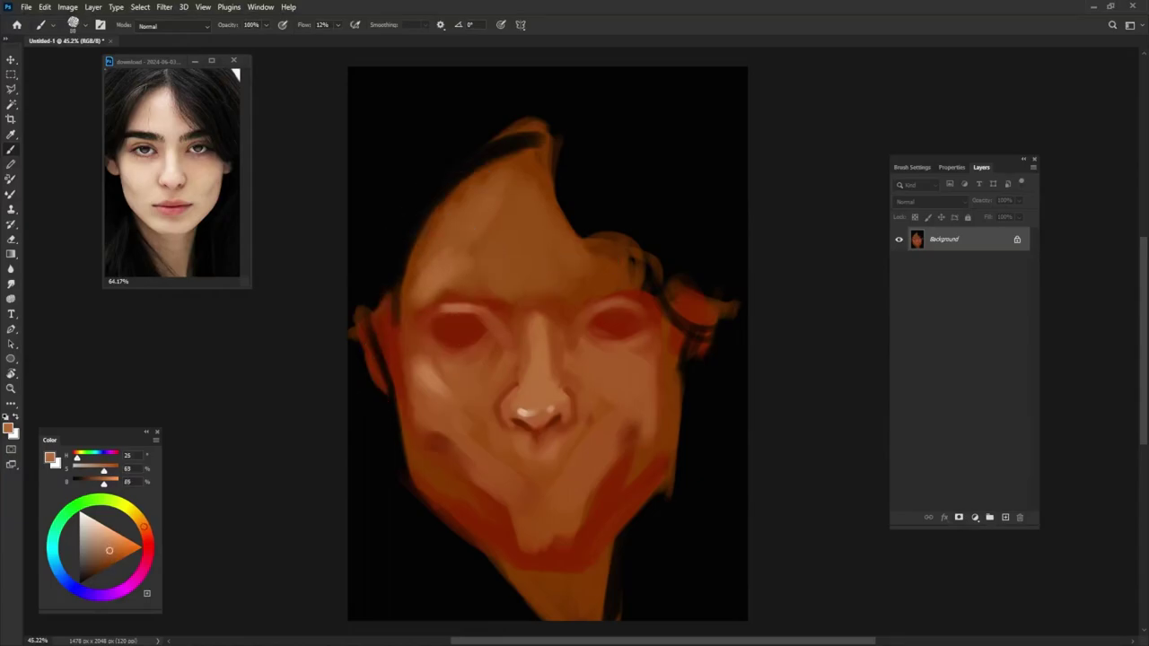
pyautogui.moveTo(458, 193)
pyautogui.mouseDown()
pyautogui.moveTo(404, 273)
pyautogui.moveTo(512, 252)
pyautogui.moveTo(525, 283)
pyautogui.mouseUp()
pyautogui.click(109, 553)
pyautogui.moveTo(534, 198); pyautogui.dragTo(521, 256)
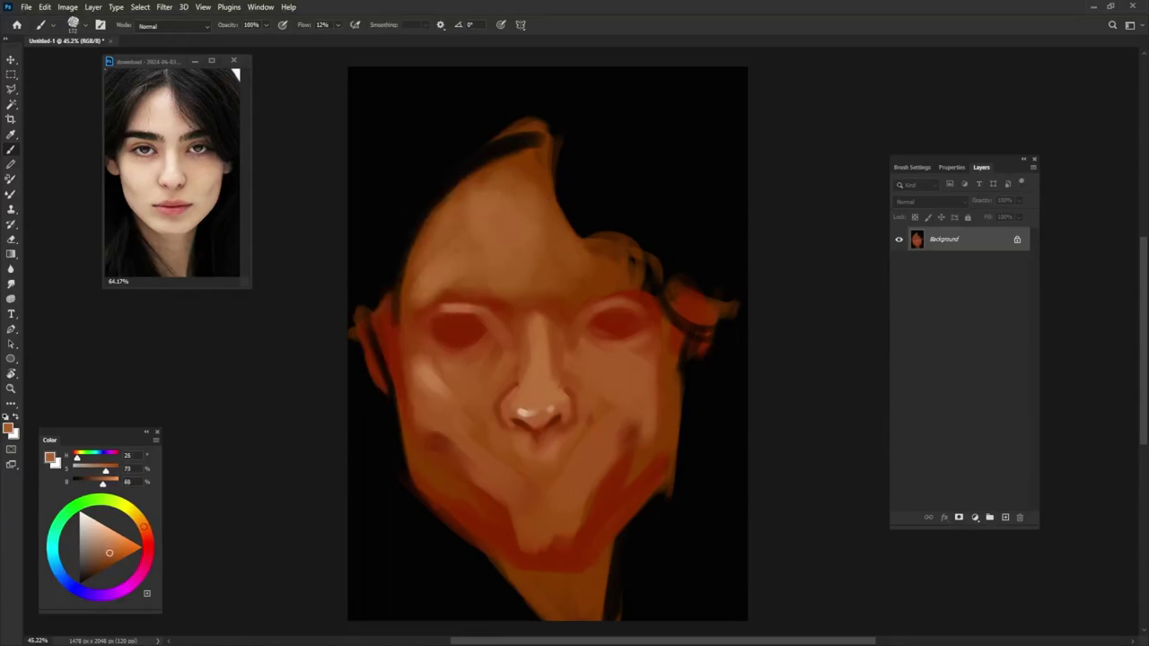
# - Darken the tops of both eye sockets with a very dark sampled red
pyautogui.moveTo(646, 314)
pyautogui.mouseDown()
pyautogui.moveTo(592, 332)
pyautogui.moveTo(646, 314)
pyautogui.moveTo(631, 305)
pyautogui.mouseUp()
pyautogui.keyDown('alt'); pyautogui.click(619, 395); pyautogui.keyUp('alt')
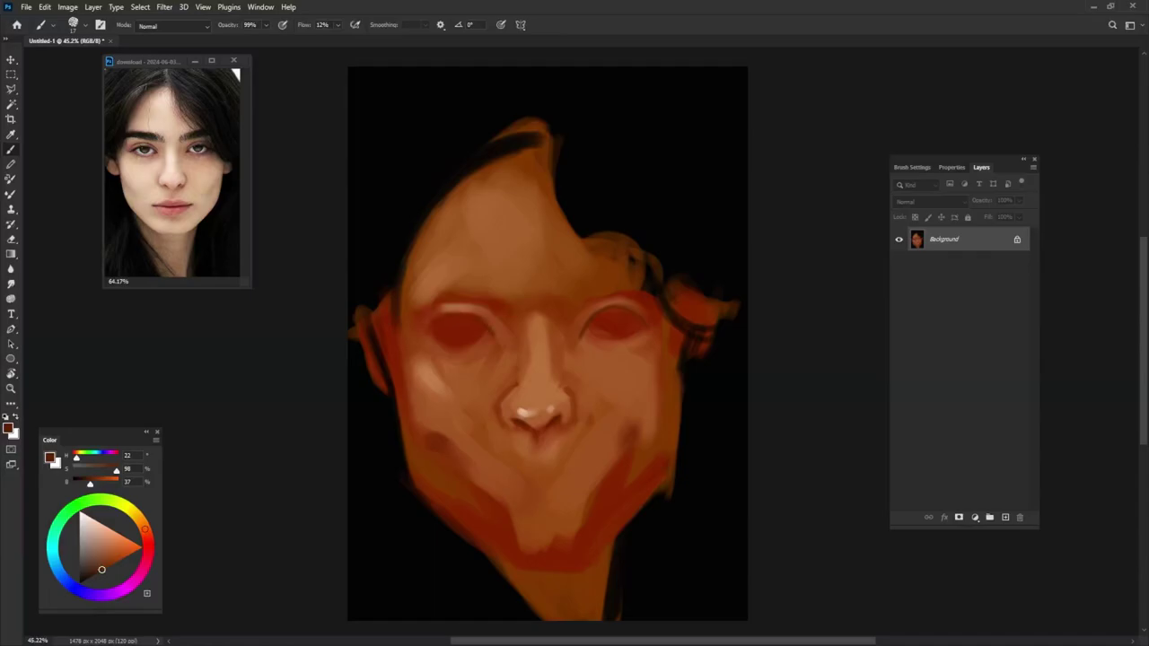
pyautogui.keyDown('alt'); pyautogui.click(641, 287); pyautogui.keyUp('alt')
pyautogui.moveTo(438, 321); pyautogui.dragTo(426, 332)
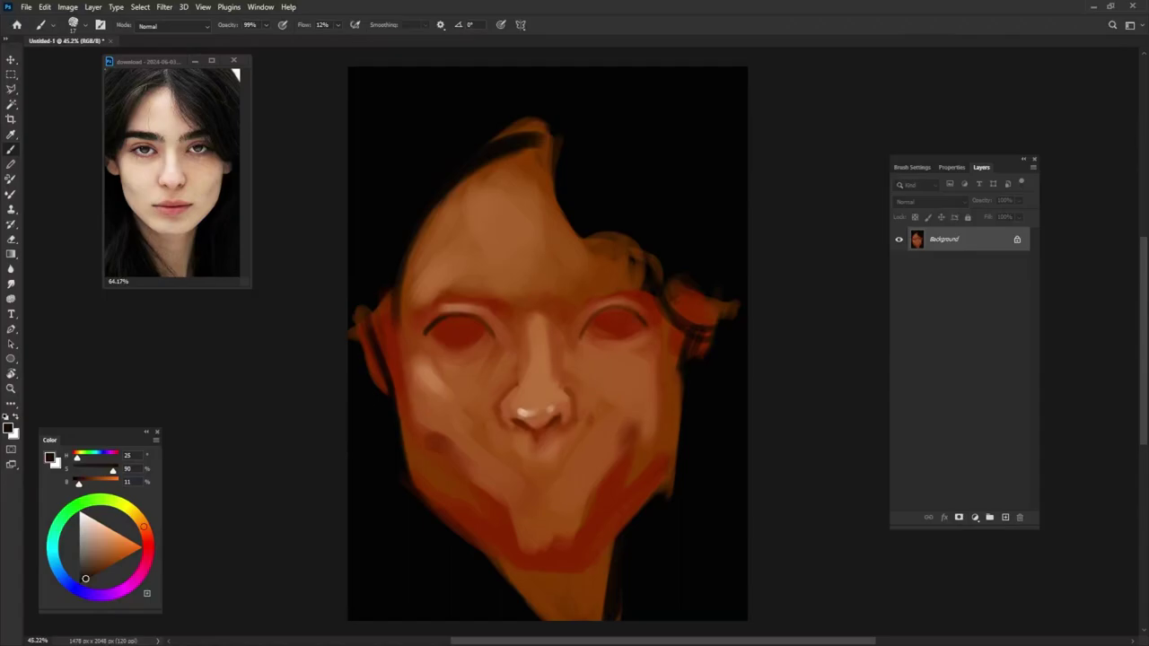
pyautogui.moveTo(604, 312); pyautogui.dragTo(631, 307)
# - At full opacity, lighten the skin beside the nose, both cheeks and under the nose
pyautogui.keyDown('alt'); pyautogui.click(532, 400); pyautogui.keyUp('alt')
pyautogui.press('0')
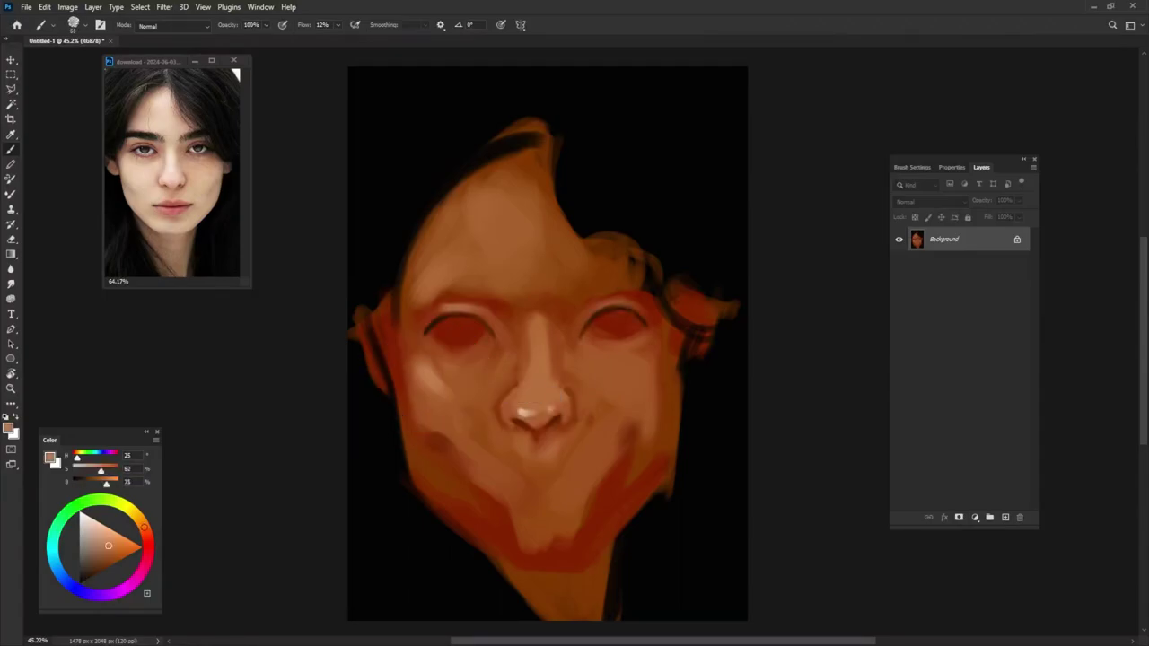
pyautogui.moveTo(468, 395)
pyautogui.mouseDown()
pyautogui.moveTo(453, 422)
pyautogui.moveTo(474, 440)
pyautogui.mouseUp()
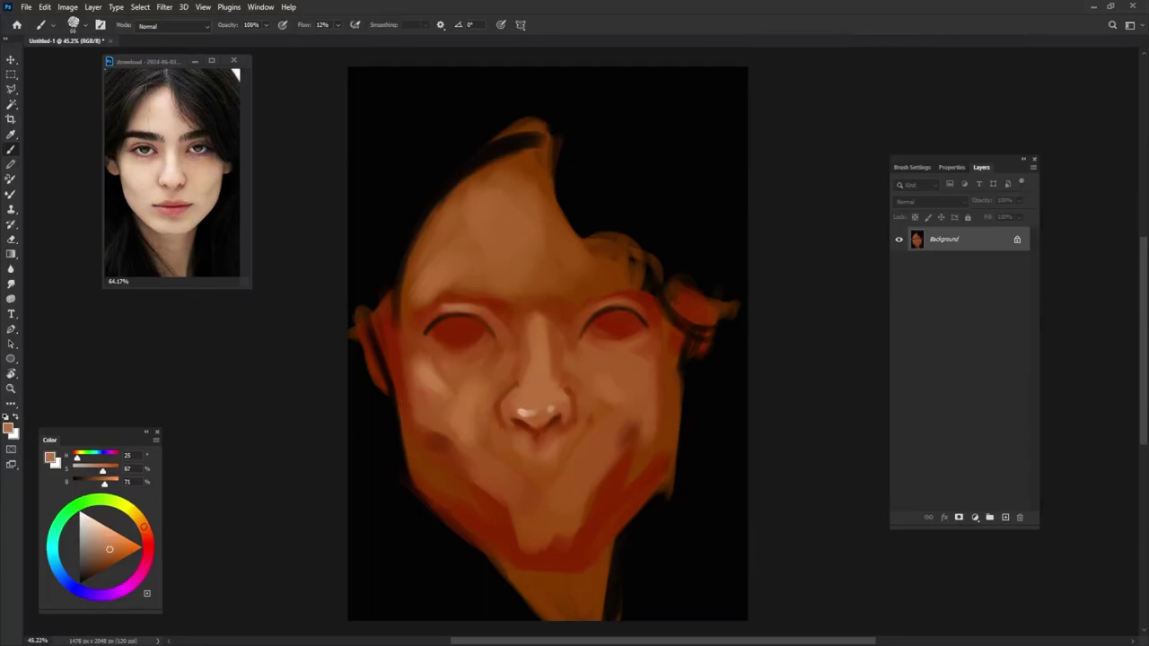
pyautogui.moveTo(602, 381)
pyautogui.mouseDown()
pyautogui.moveTo(619, 442)
pyautogui.moveTo(598, 427)
pyautogui.mouseUp()
pyautogui.keyDown('alt'); pyautogui.click(492, 422); pyautogui.keyUp('alt')
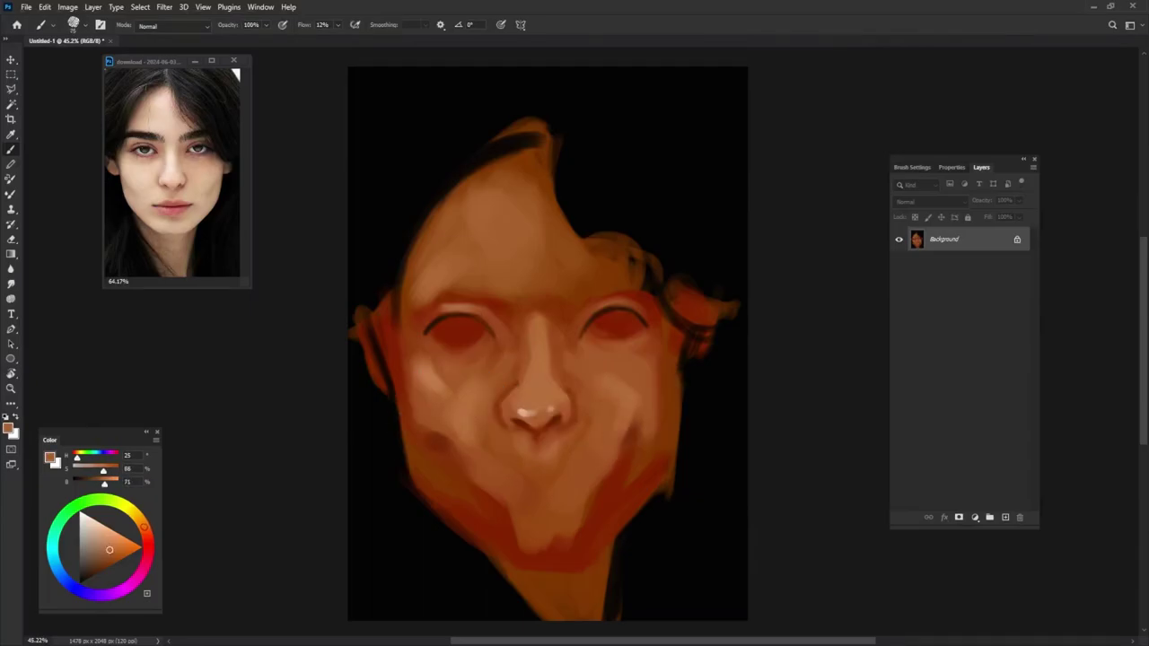
pyautogui.moveTo(489, 420); pyautogui.dragTo(508, 478)
pyautogui.moveTo(583, 420); pyautogui.dragTo(587, 444)
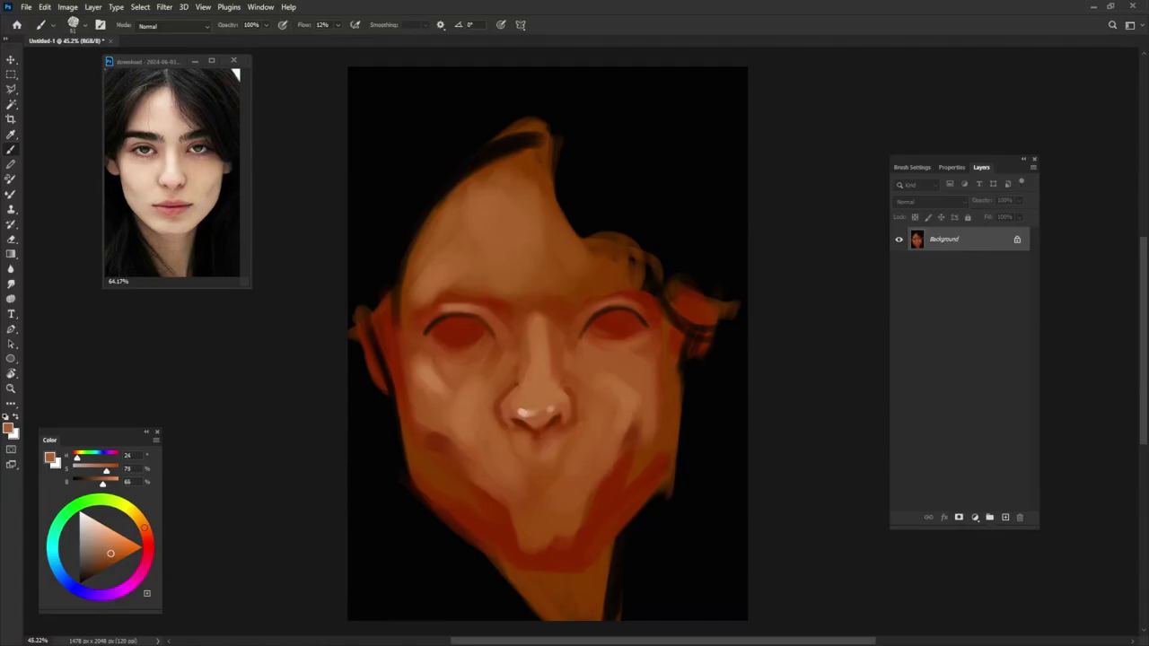
# - Sample dark brown, set the brush to about 53 px, and paint both eyebrows
pyautogui.press('9')
pyautogui.press('9')
pyautogui.keyDown('alt'); pyautogui.click(522, 458); pyautogui.keyUp('alt')
pyautogui.keyDown('alt'); pyautogui.rightClick(557, 391); pyautogui.keyUp('alt')
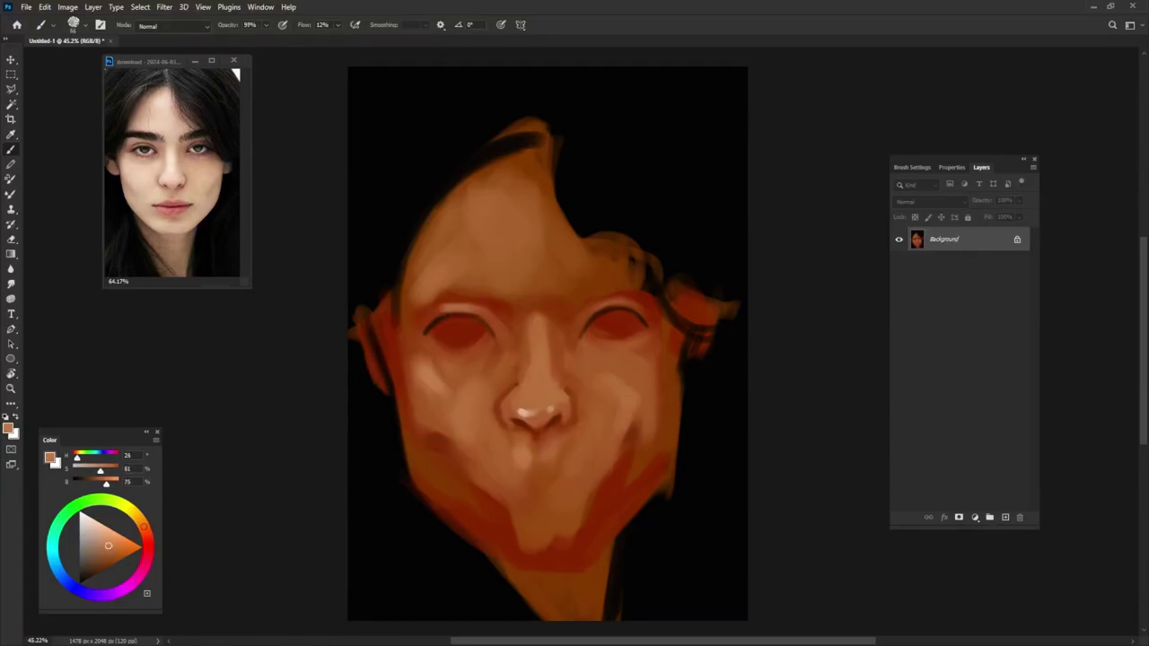
pyautogui.keyDown('alt'); pyautogui.click(428, 325); pyautogui.keyUp('alt')
pyautogui.keyDown('alt'); pyautogui.rightClick(487, 279); pyautogui.keyUp('alt')
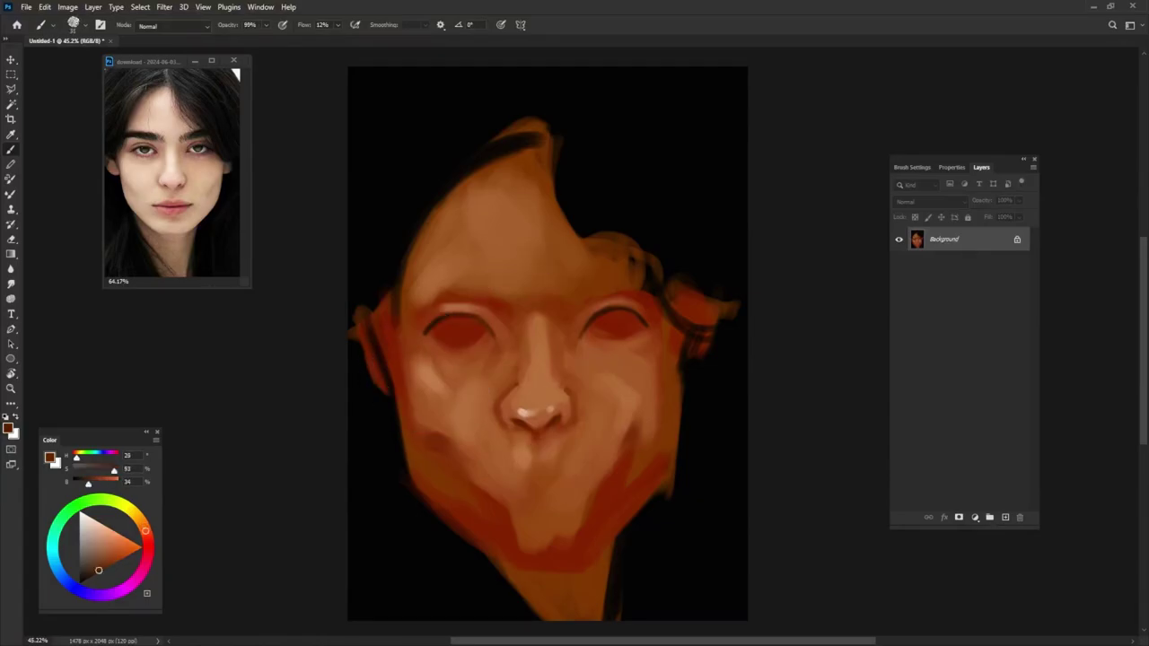
pyautogui.moveTo(450, 280); pyautogui.dragTo(504, 291)
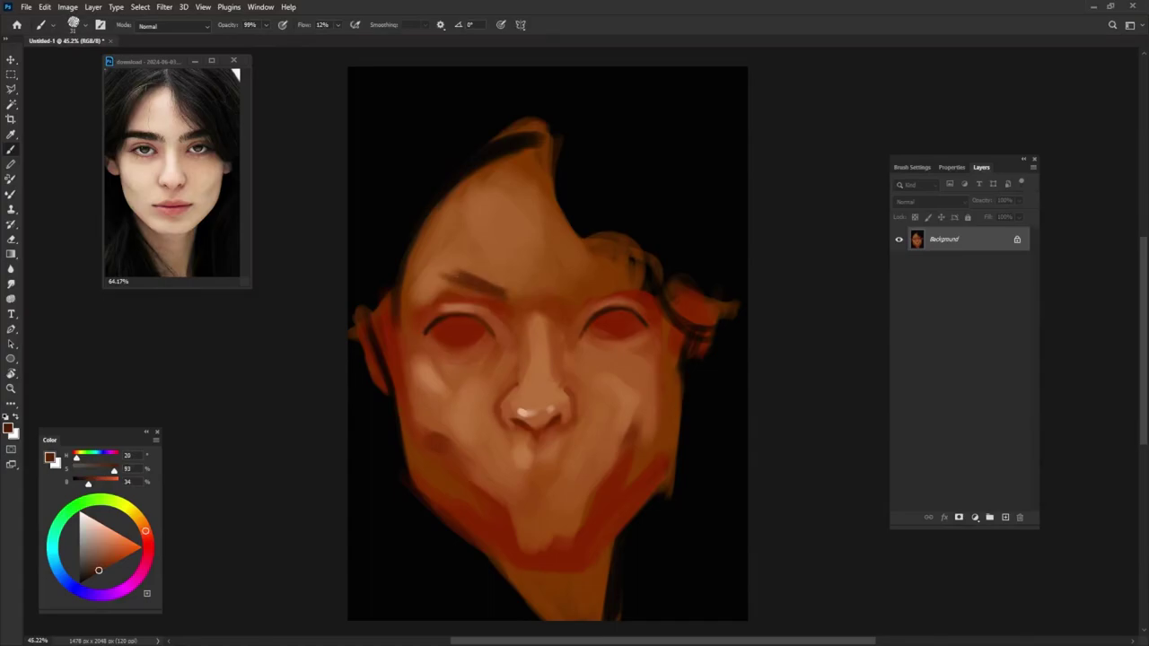
pyautogui.moveTo(585, 293); pyautogui.dragTo(624, 273)
# - Thicken and darken both eyebrows, especially the inner ends and left brow's middle
pyautogui.moveTo(417, 278); pyautogui.dragTo(472, 269)
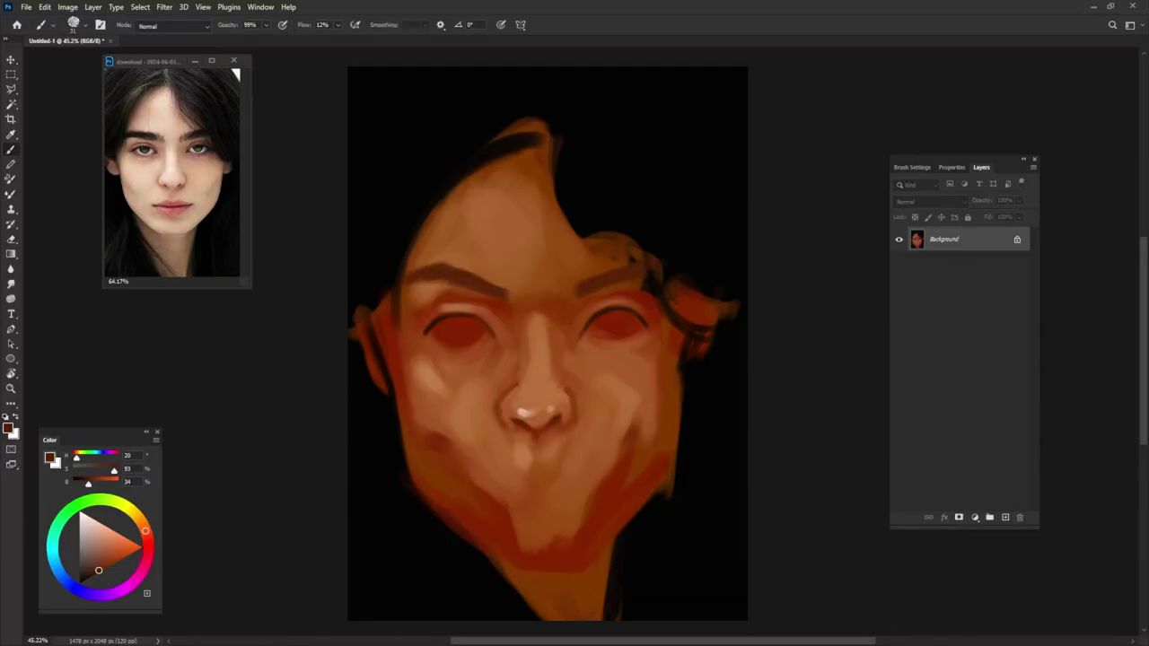
pyautogui.moveTo(99, 570); pyautogui.dragTo(93, 574)
pyautogui.moveTo(445, 275); pyautogui.dragTo(483, 268)
pyautogui.moveTo(597, 272); pyautogui.dragTo(626, 266)
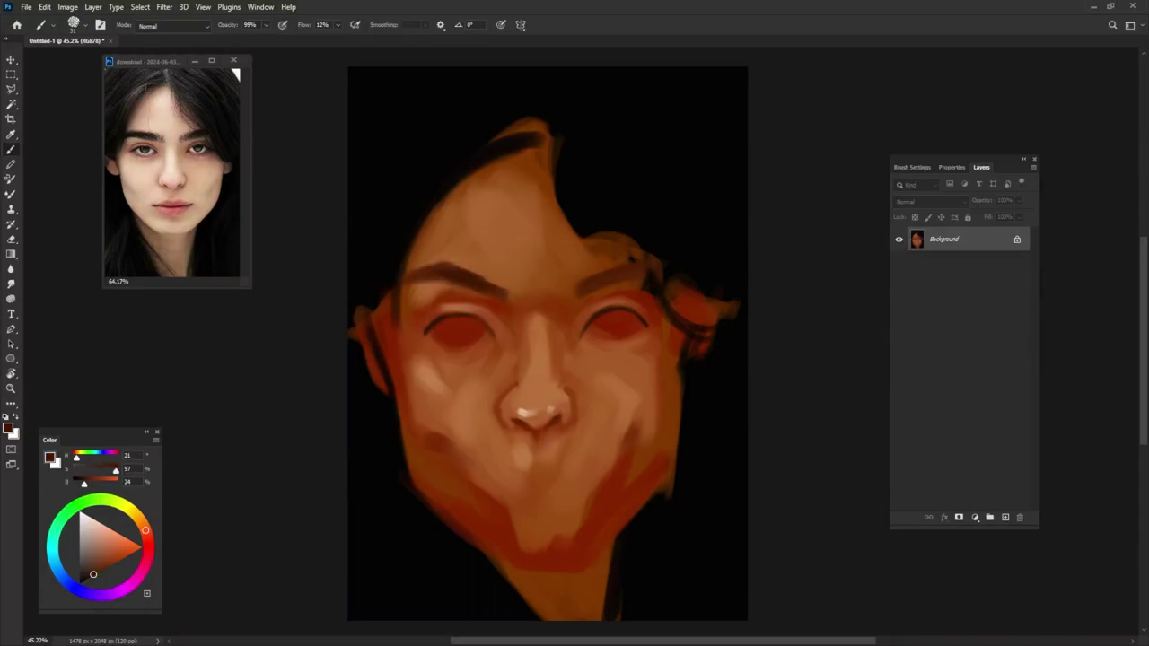
pyautogui.moveTo(572, 294); pyautogui.dragTo(579, 284)
pyautogui.moveTo(508, 298); pyautogui.dragTo(497, 280)
pyautogui.moveTo(571, 288); pyautogui.dragTo(579, 277)
pyautogui.moveTo(469, 269); pyautogui.dragTo(501, 283)
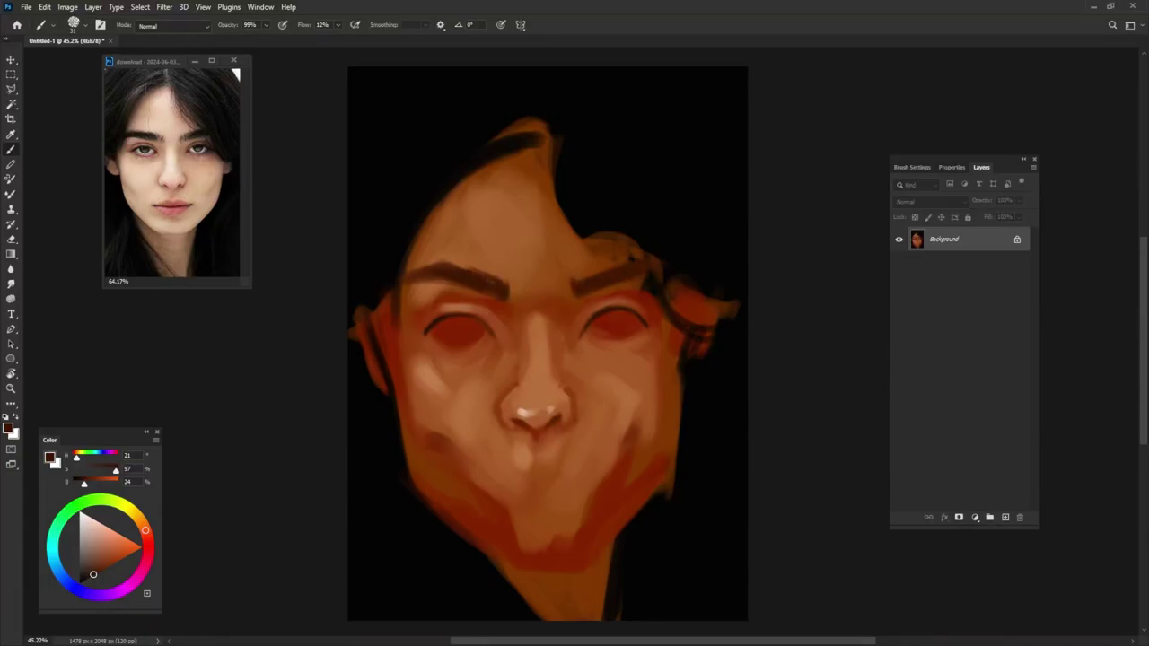
pyautogui.keyDown('alt'); pyautogui.click(428, 248); pyautogui.keyUp('alt')
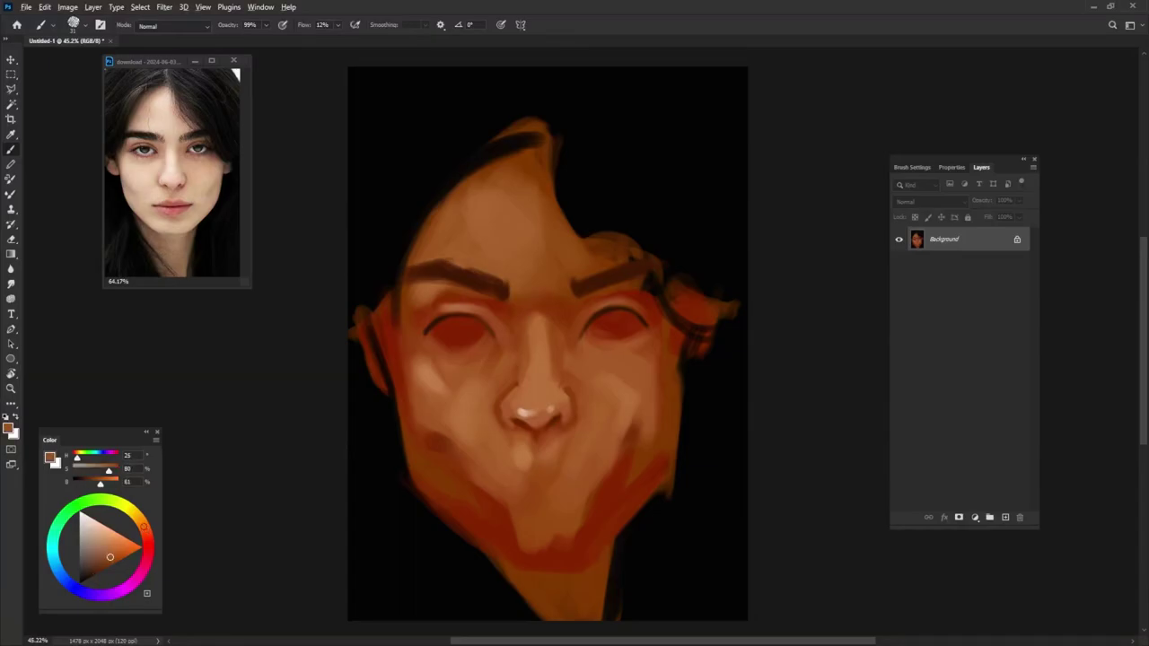
# - Paint red and red-orange ears on both sides of the face
pyautogui.keyDown('alt'); pyautogui.click(384, 388); pyautogui.keyUp('alt')
pyautogui.moveTo(377, 399)
pyautogui.mouseDown()
pyautogui.moveTo(359, 341)
pyautogui.moveTo(392, 406)
pyautogui.mouseUp()
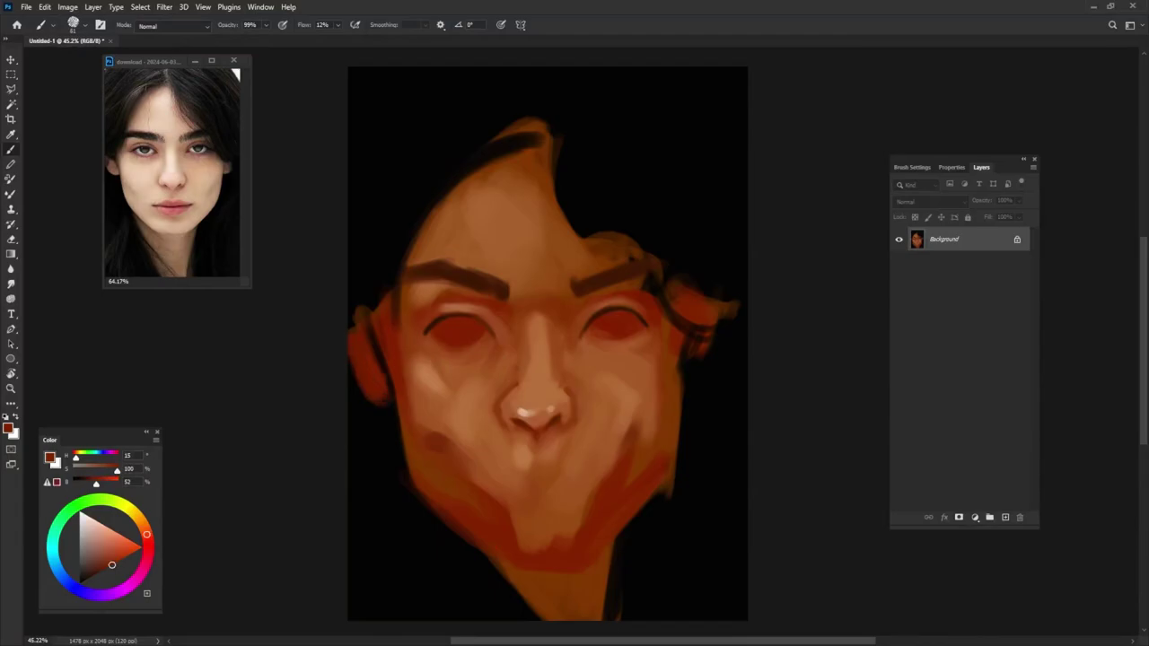
pyautogui.moveTo(700, 386)
pyautogui.mouseDown()
pyautogui.moveTo(698, 341)
pyautogui.moveTo(716, 328)
pyautogui.mouseUp()
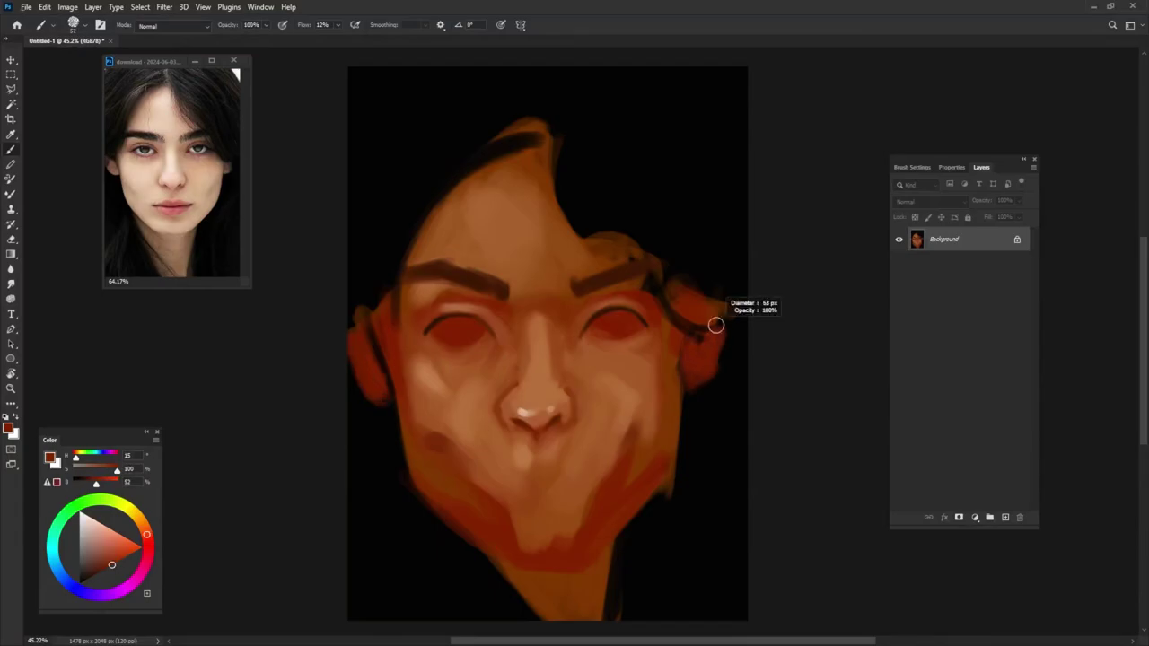
# - Paint near-black hair strands beside both ears, covering the reddish areas
pyautogui.keyDown('alt'); pyautogui.click(700, 269); pyautogui.keyUp('alt')
pyautogui.moveTo(682, 285)
pyautogui.mouseDown()
pyautogui.moveTo(681, 386)
pyautogui.moveTo(692, 323)
pyautogui.moveTo(677, 365)
pyautogui.mouseUp()
pyautogui.click(111, 564)
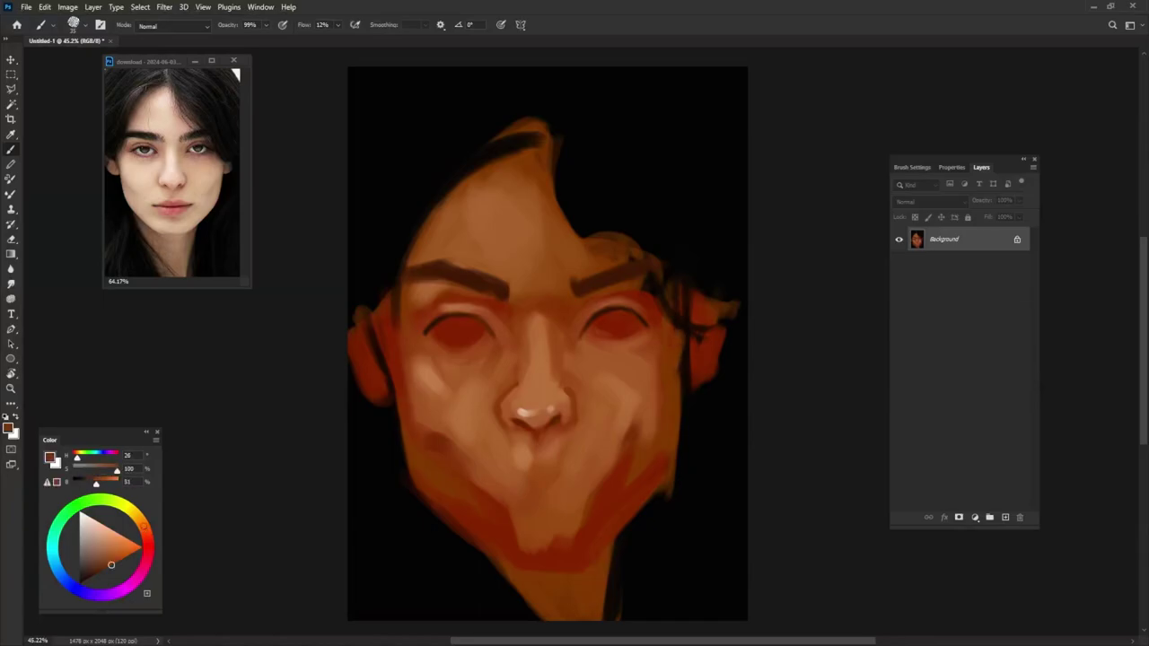
pyautogui.click(79, 582)
pyautogui.moveTo(379, 298); pyautogui.dragTo(383, 395)
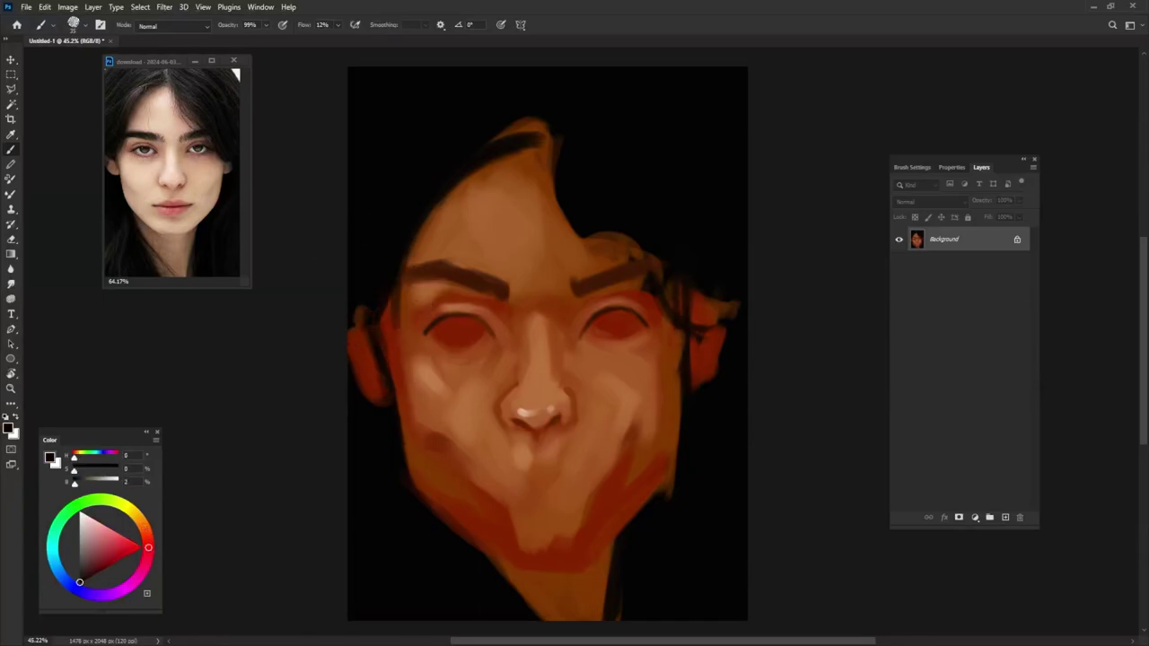
pyautogui.moveTo(698, 294); pyautogui.dragTo(693, 380)
pyautogui.moveTo(680, 280); pyautogui.dragTo(681, 316)
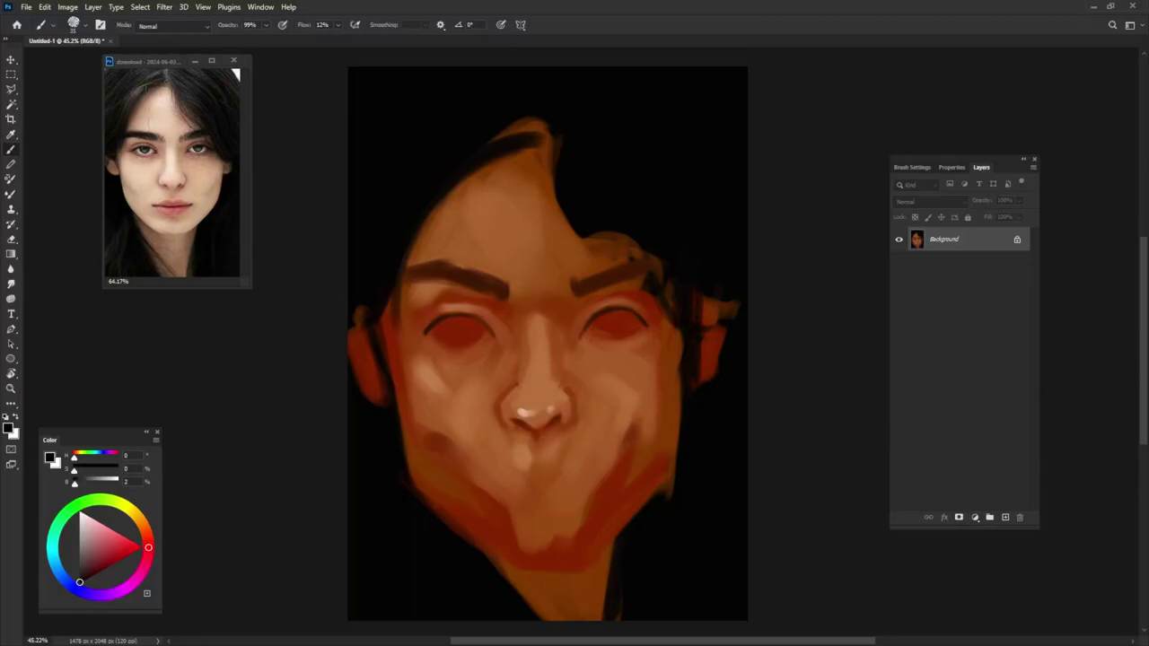
# - With the brush at about 34 px, paint black hair strands at the top of the head
pyautogui.keyDown('alt'); pyautogui.click(503, 403); pyautogui.keyUp('alt')
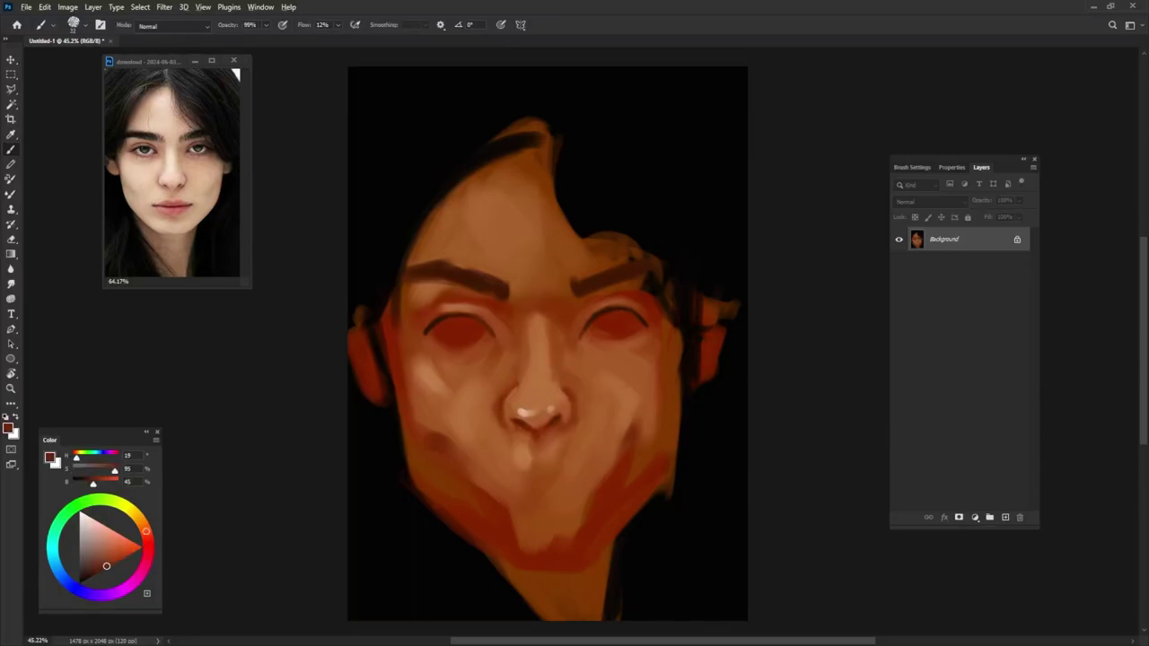
pyautogui.keyDown('alt'); pyautogui.click(520, 411); pyautogui.keyUp('alt')
pyautogui.keyDown('alt'); pyautogui.click(523, 410); pyautogui.keyUp('alt')
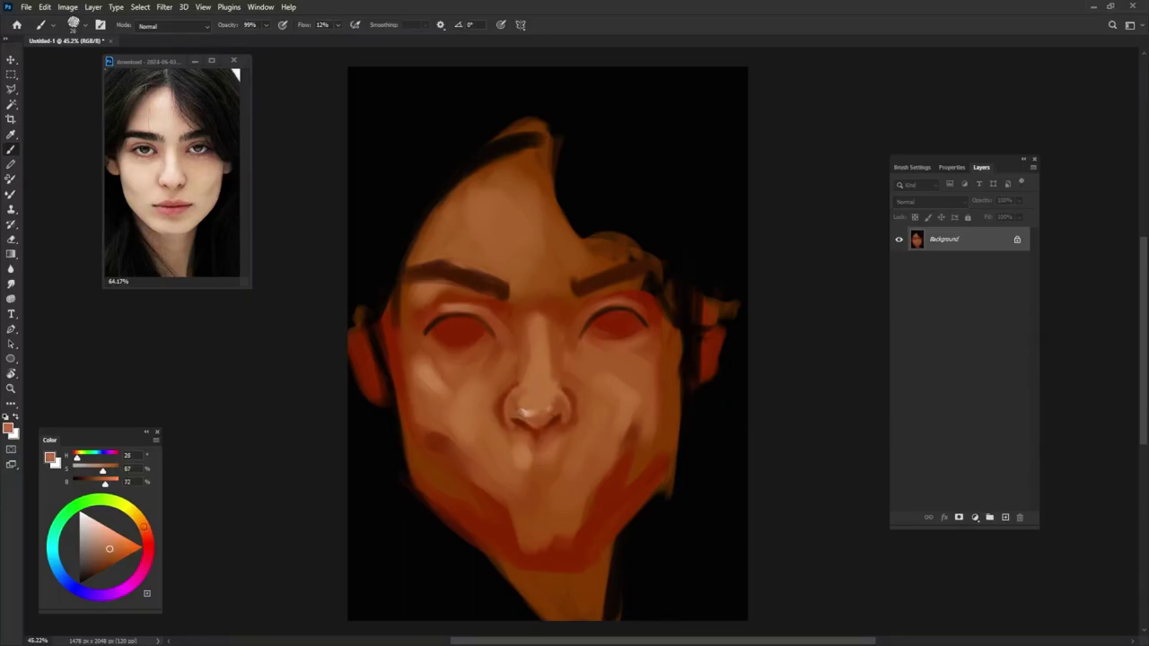
pyautogui.moveTo(577, 395); pyautogui.dragTo(551, 366)
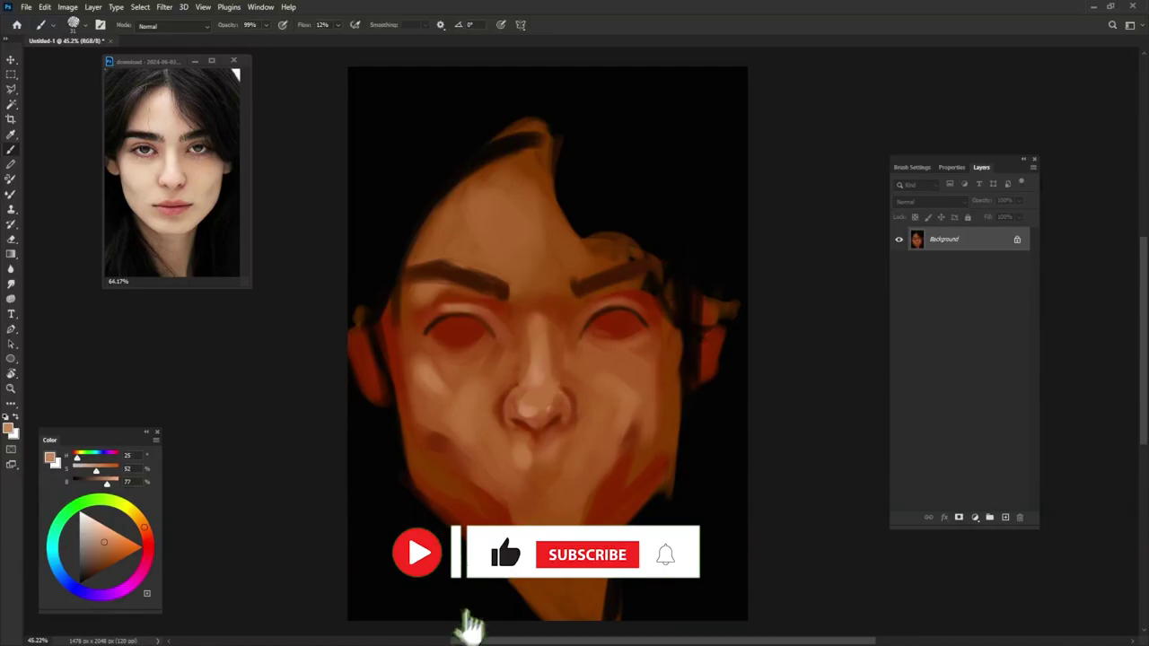
pyautogui.keyDown('alt'); pyautogui.click(549, 113); pyautogui.keyUp('alt')
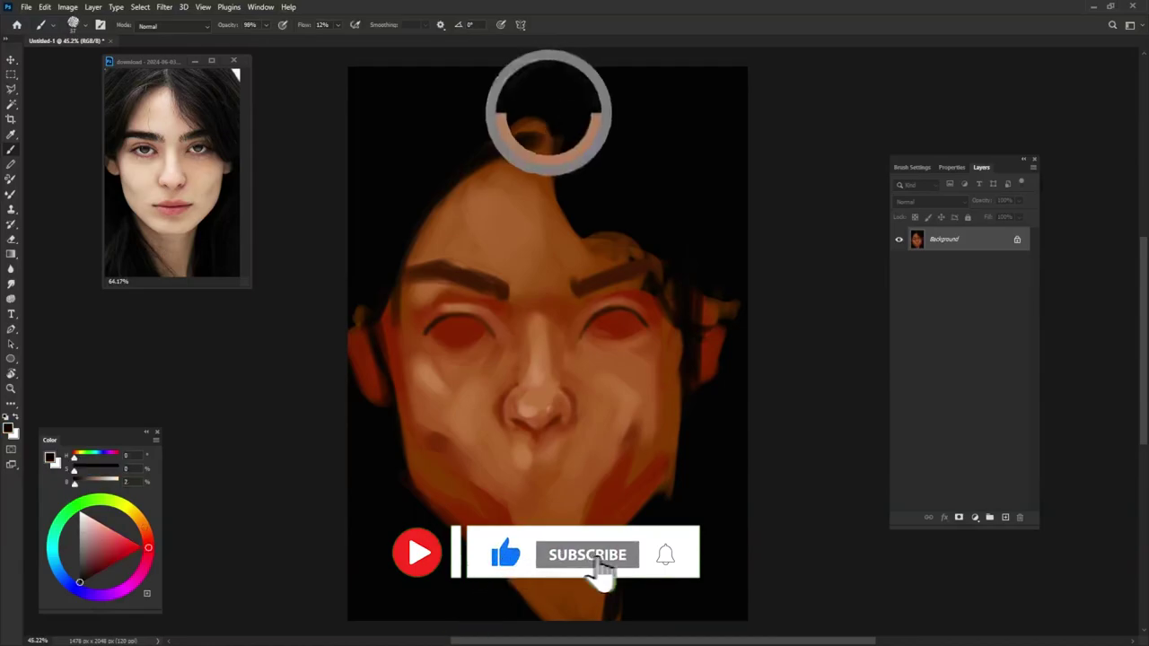
pyautogui.moveTo(551, 140); pyautogui.dragTo(542, 192)
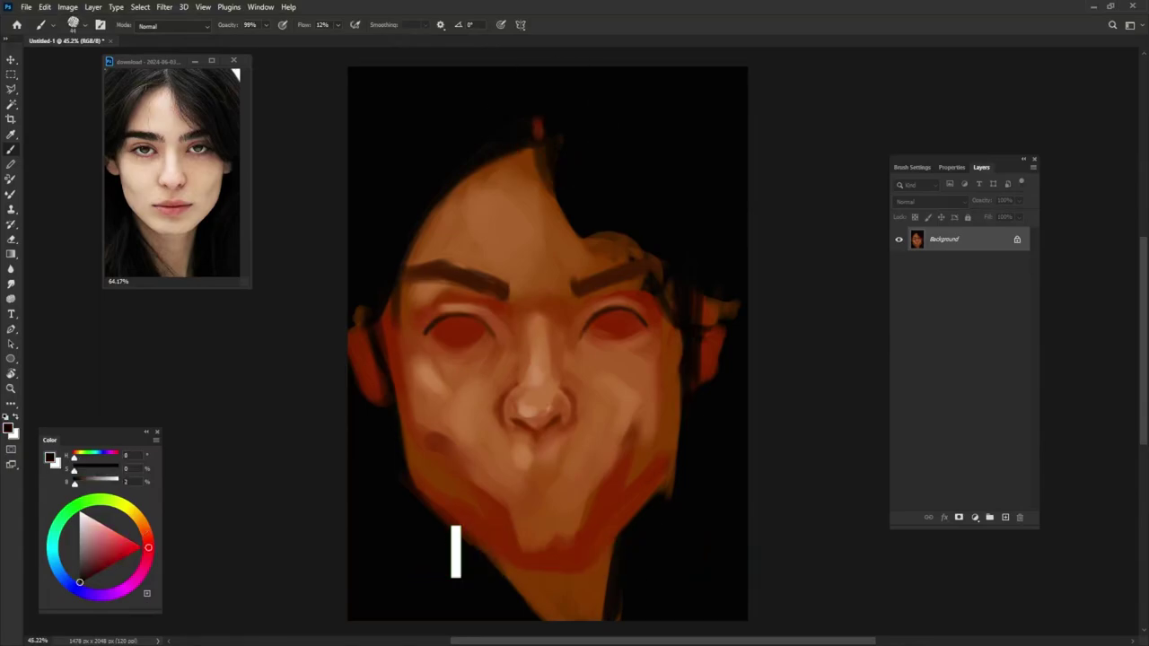
pyautogui.keyDown('alt'); pyautogui.click(517, 429); pyautogui.keyUp('alt')
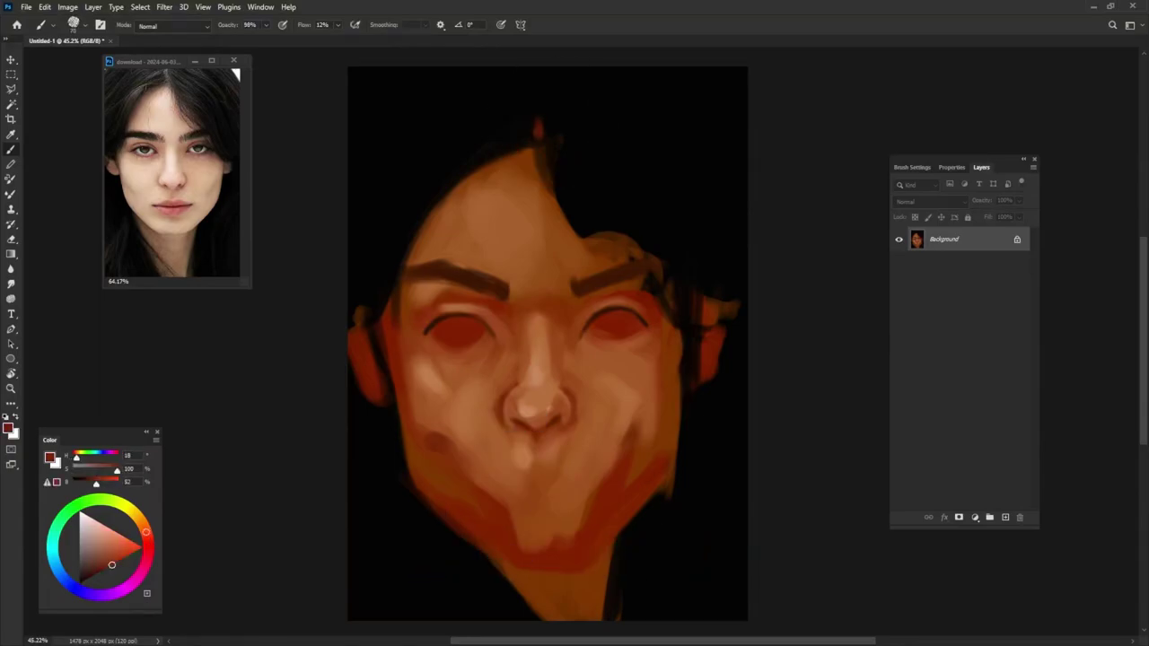
# - Paint a dark red line between the lips, darkening the left mouth corner
pyautogui.moveTo(533, 469)
pyautogui.mouseDown()
pyautogui.moveTo(503, 481)
pyautogui.moveTo(555, 467)
pyautogui.moveTo(588, 487)
pyautogui.moveTo(564, 462)
pyautogui.moveTo(519, 480)
pyautogui.moveTo(569, 488)
pyautogui.moveTo(499, 494)
pyautogui.moveTo(488, 482)
pyautogui.moveTo(574, 499)
pyautogui.mouseUp()
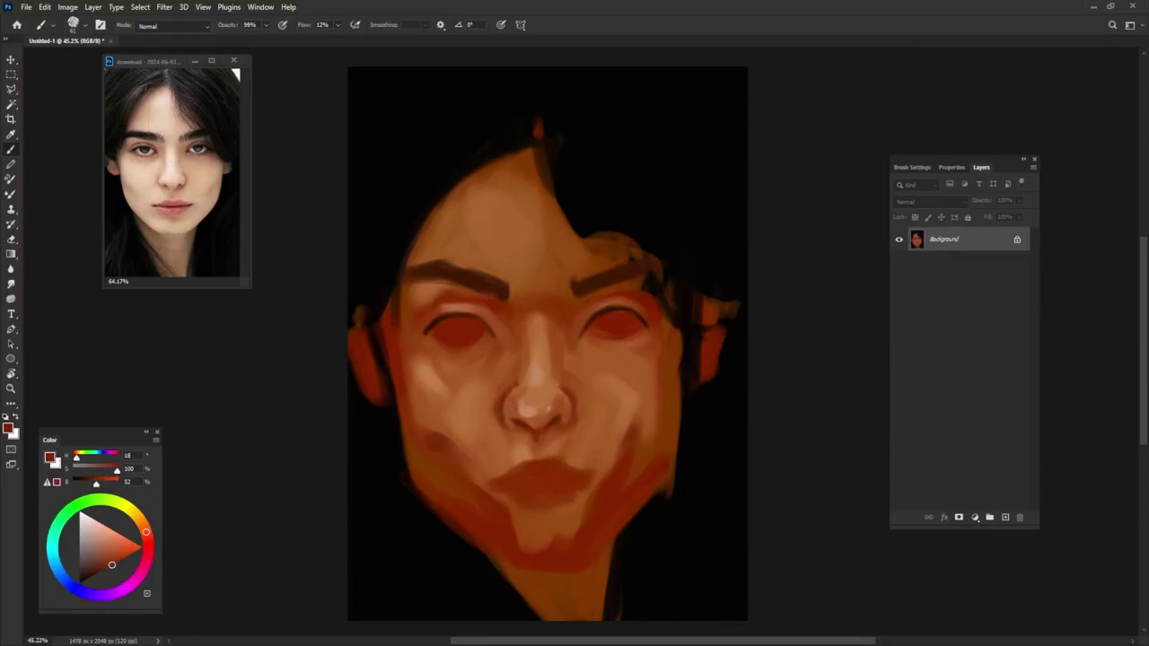
pyautogui.keyDown('alt'); pyautogui.click(667, 372); pyautogui.keyUp('alt')
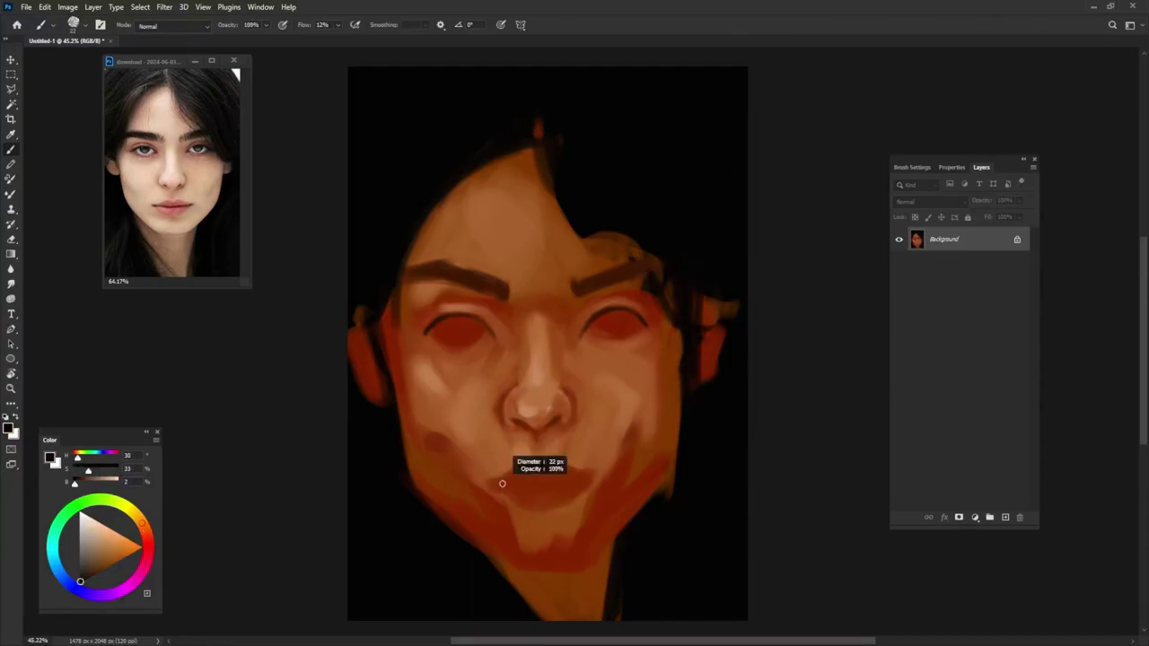
pyautogui.moveTo(144, 531); pyautogui.dragTo(147, 554)
pyautogui.click(92, 576)
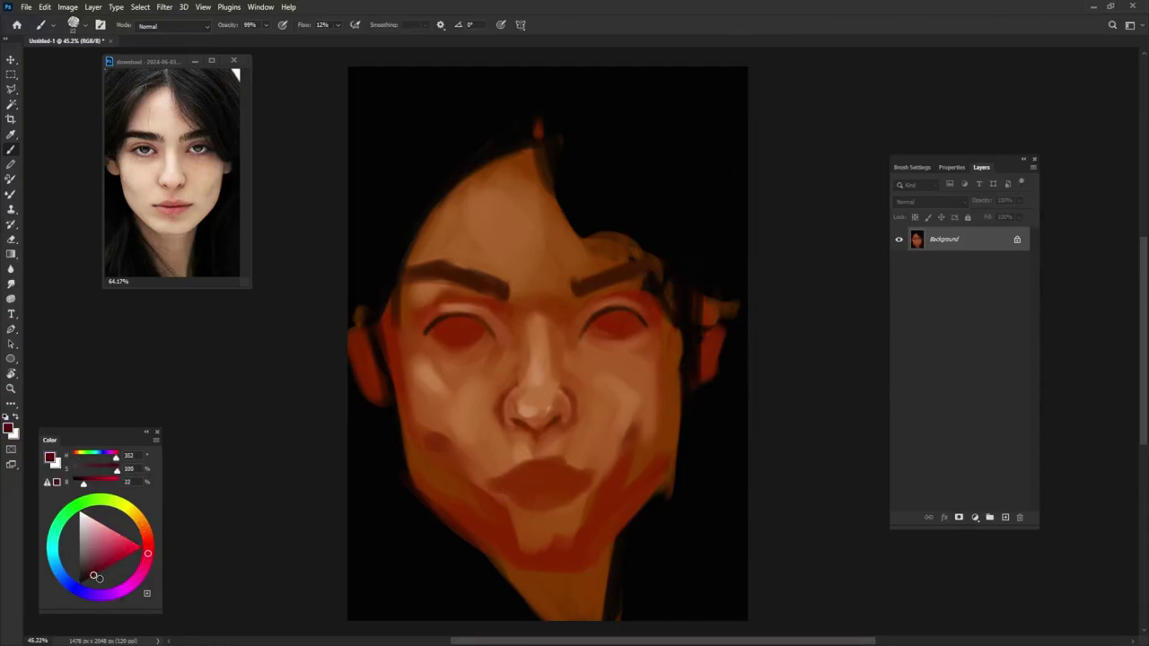
pyautogui.moveTo(495, 483); pyautogui.dragTo(488, 485)
pyautogui.moveTo(495, 482); pyautogui.dragTo(586, 479)
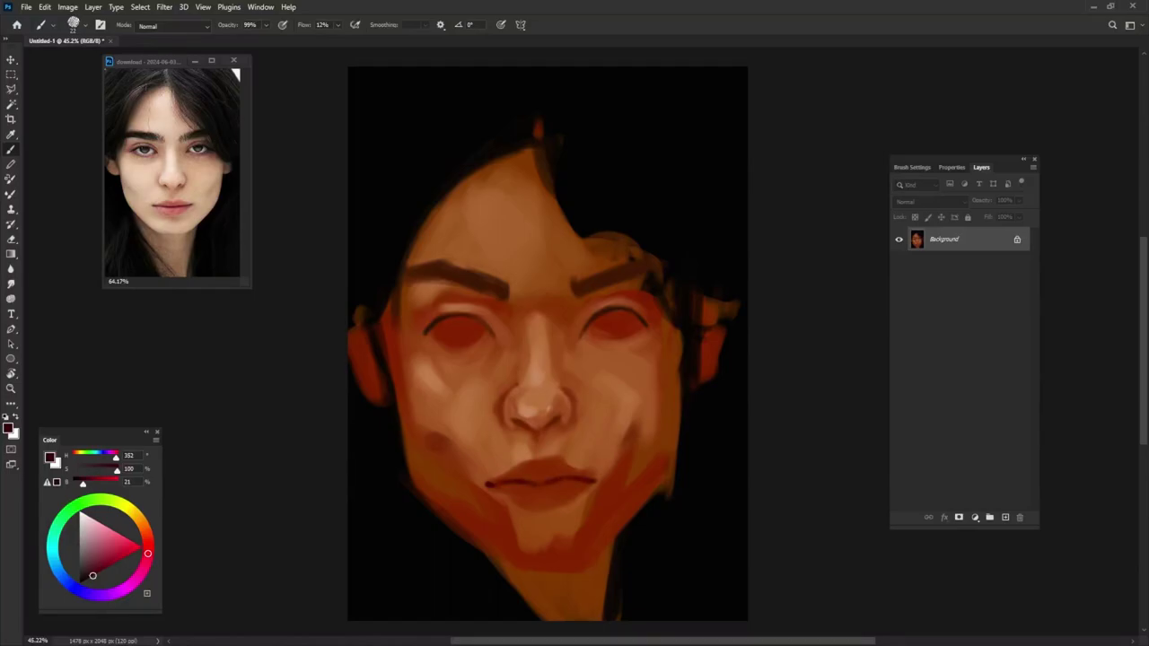
# - Try reddish browns, then settle on the light skin tone sampled from the nose
pyautogui.keyDown('alt'); pyautogui.click(543, 444); pyautogui.keyUp('alt')
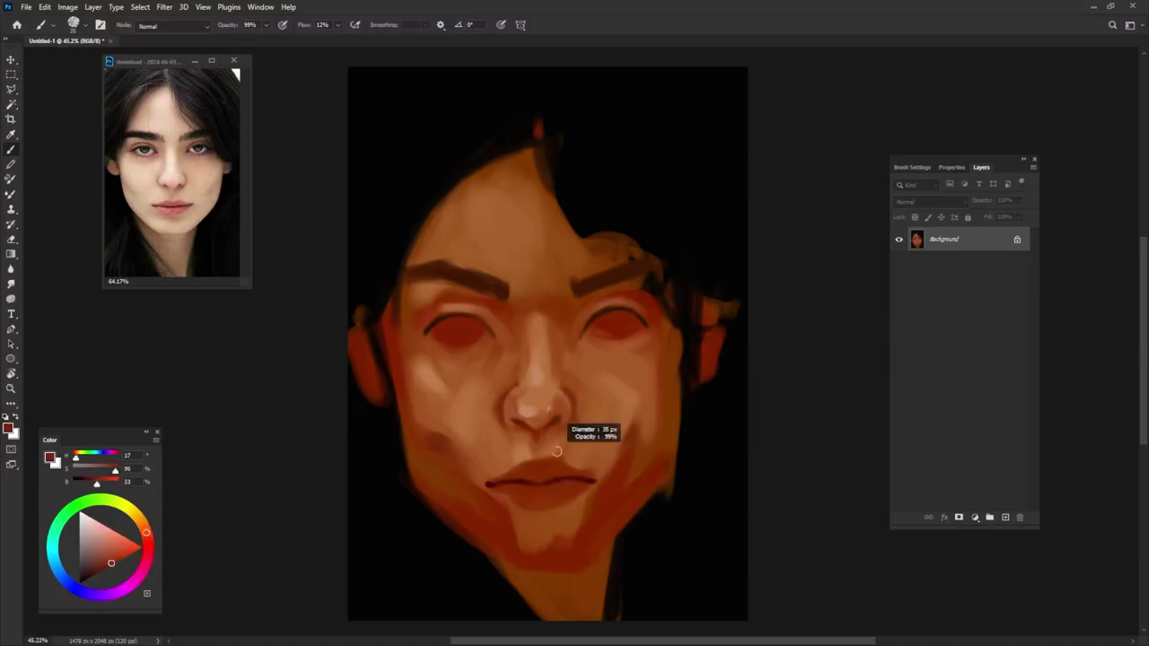
pyautogui.keyDown('alt'); pyautogui.click(537, 450); pyautogui.keyUp('alt')
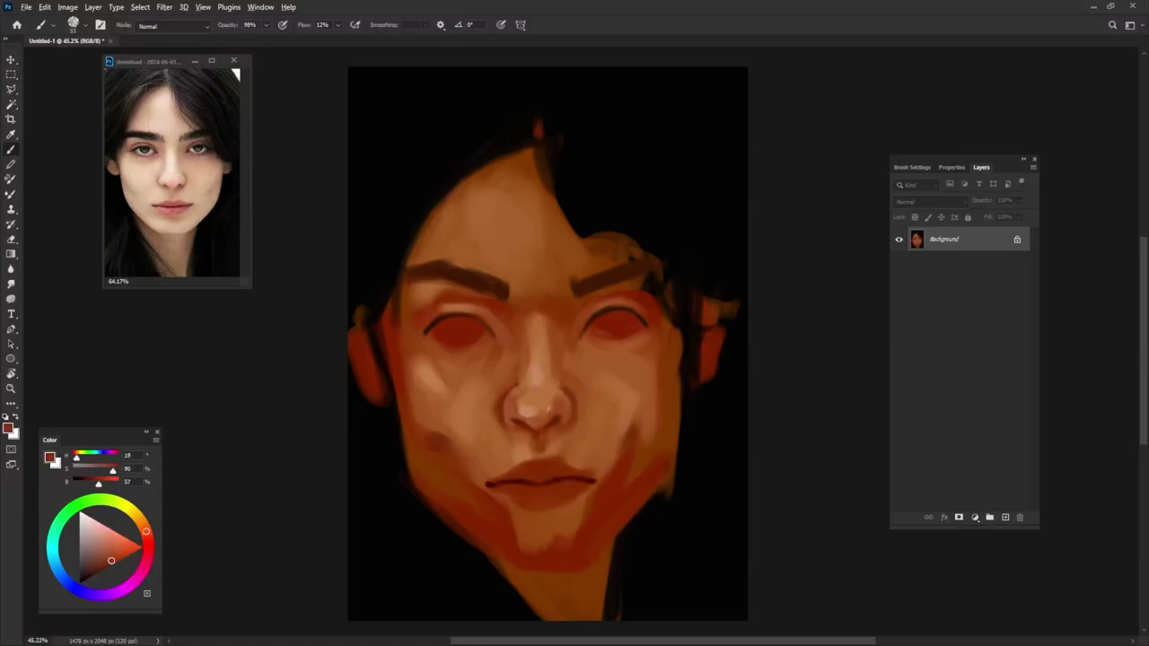
pyautogui.keyDown('alt'); pyautogui.click(538, 406); pyautogui.keyUp('alt')
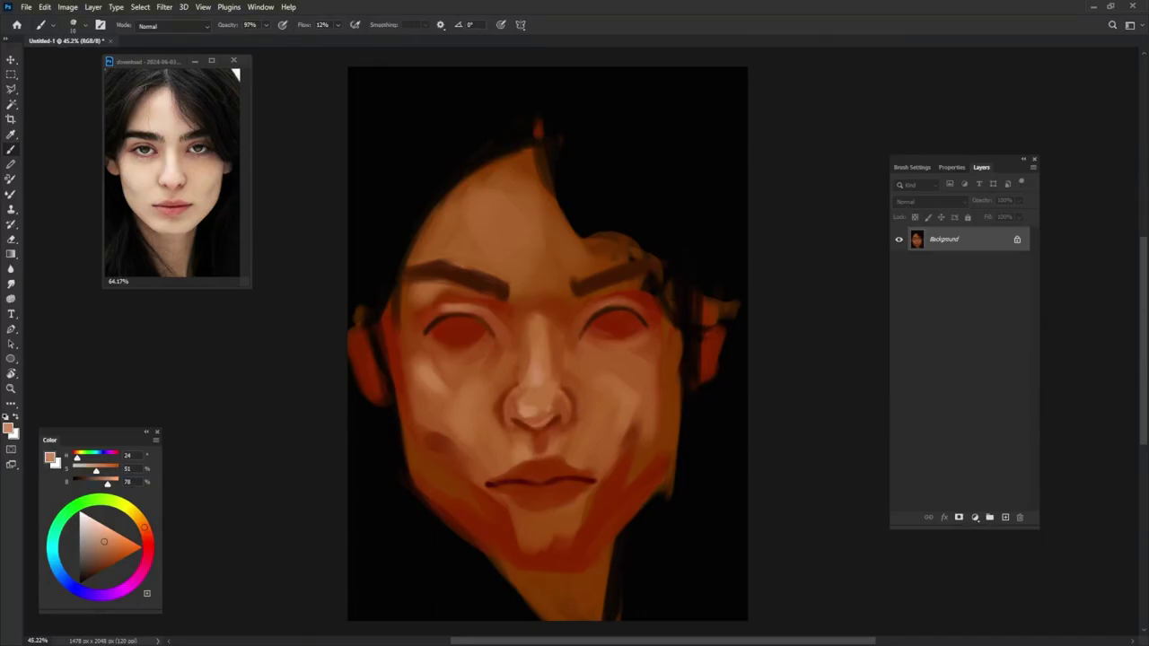
# - Draw thin dark red-brown and near-black lines along both lower eyelids
pyautogui.keyDown('alt'); pyautogui.rightClick(499, 452); pyautogui.keyUp('alt')
pyautogui.keyDown('alt'); pyautogui.click(504, 445); pyautogui.keyUp('alt')
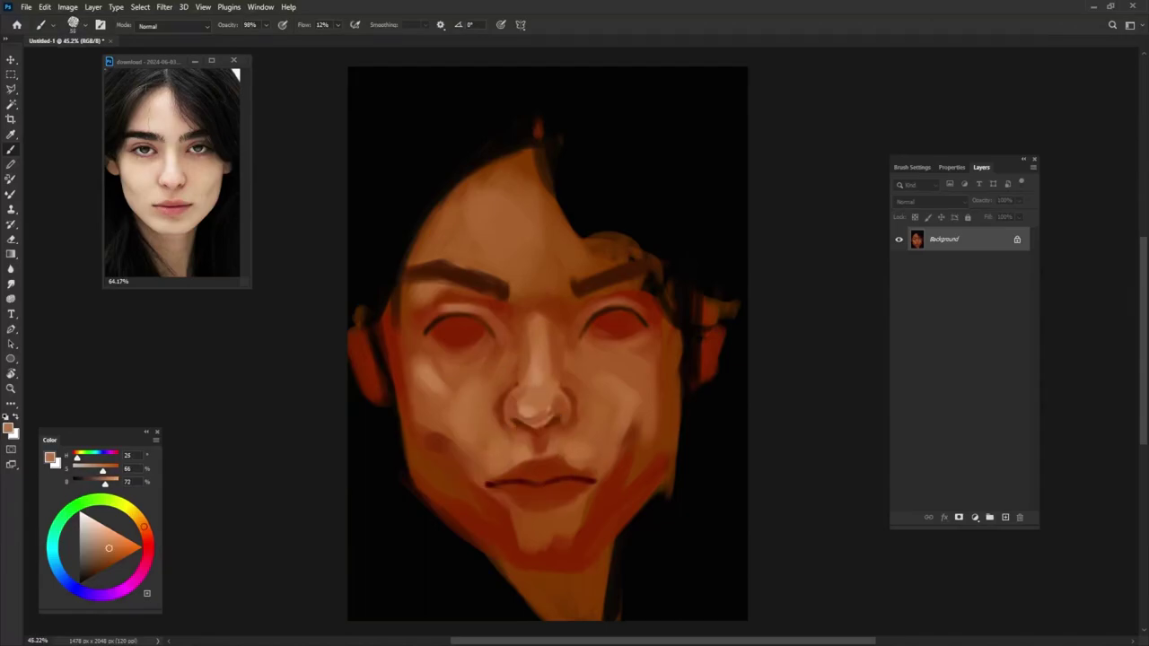
pyautogui.keyDown('alt'); pyautogui.click(498, 431); pyautogui.keyUp('alt')
pyautogui.press('0')
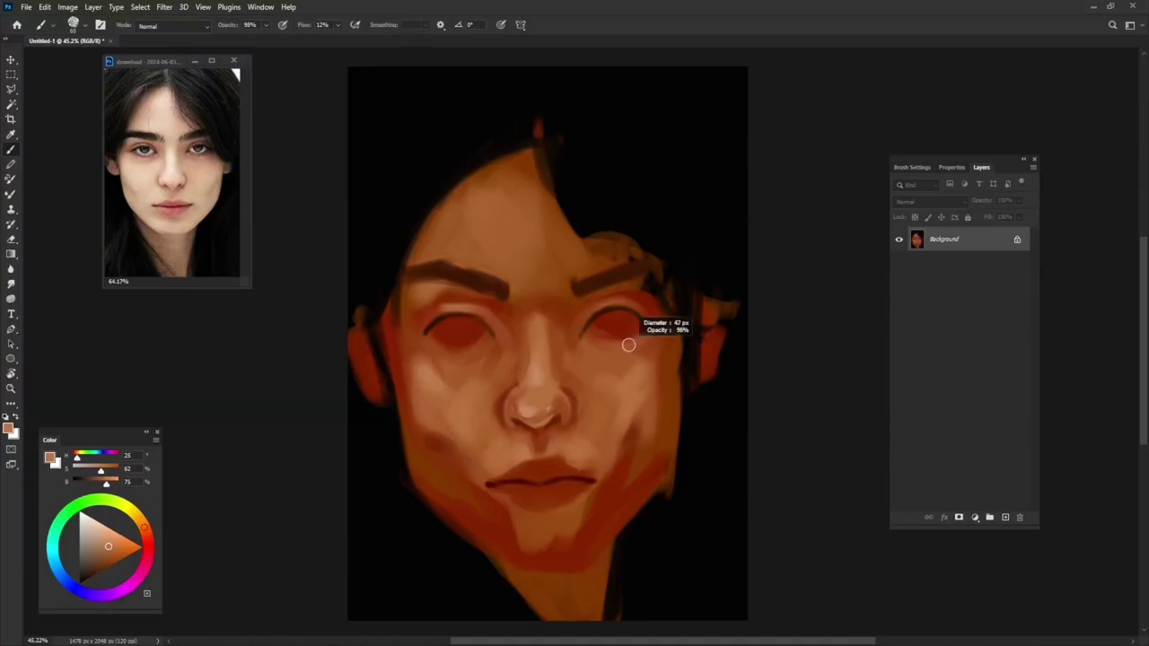
pyautogui.keyDown('alt'); pyautogui.click(618, 334); pyautogui.keyUp('alt')
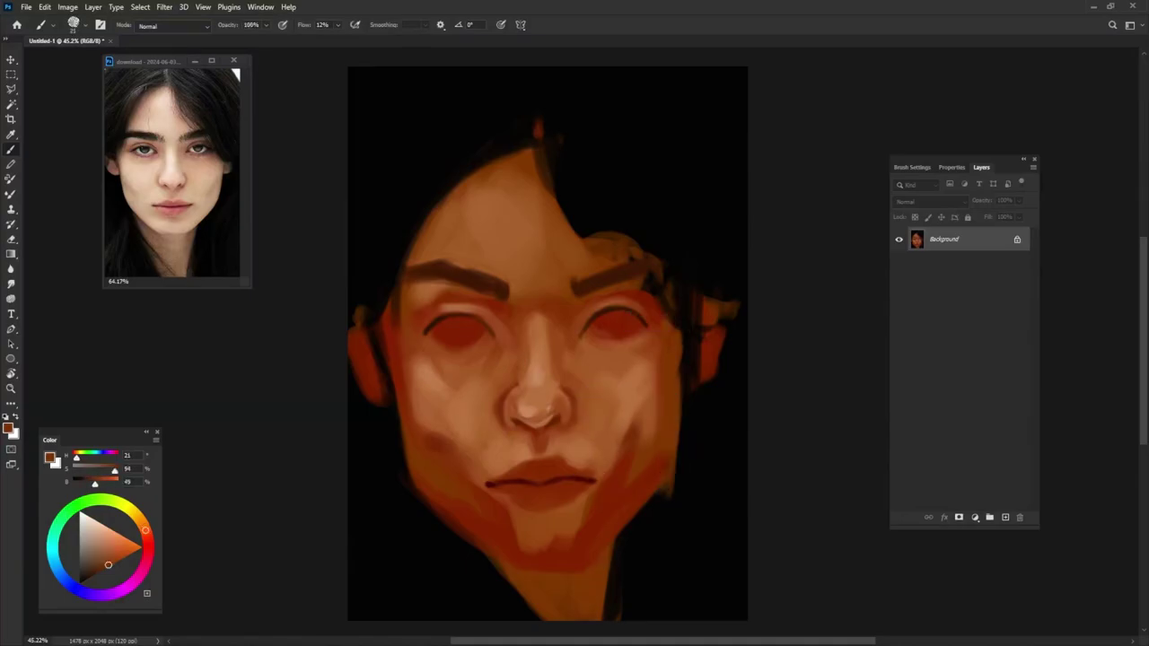
pyautogui.keyDown('alt'); pyautogui.click(609, 323); pyautogui.keyUp('alt')
pyautogui.moveTo(592, 343); pyautogui.dragTo(617, 340)
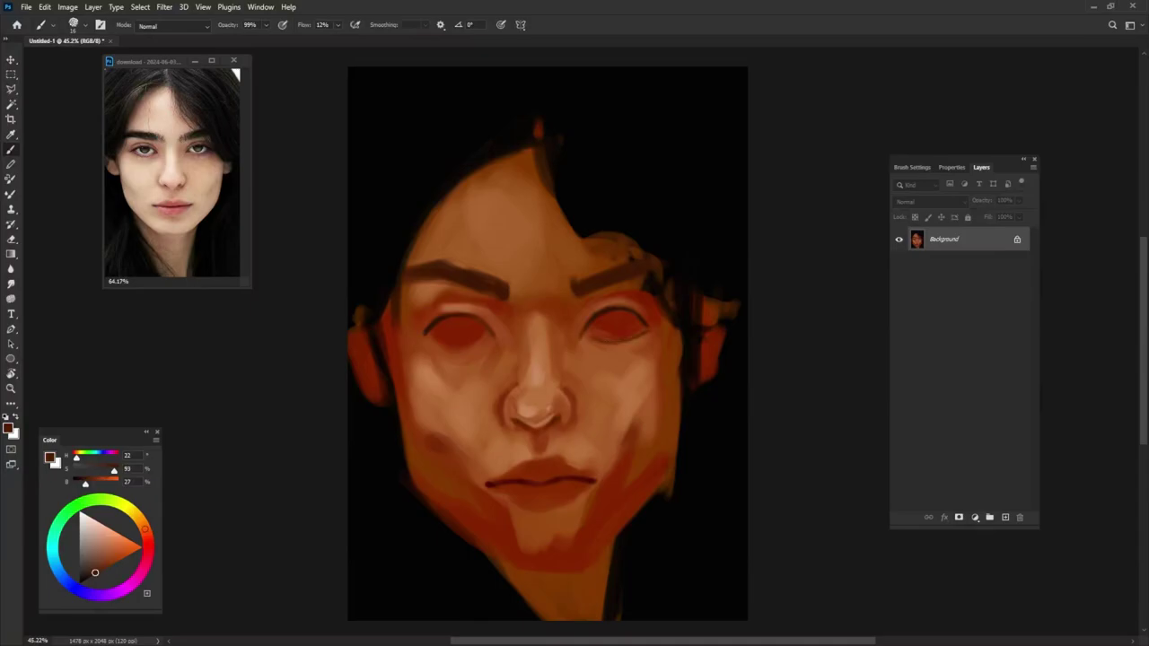
pyautogui.keyDown('alt'); pyautogui.click(634, 333); pyautogui.keyUp('alt')
pyautogui.press('d')
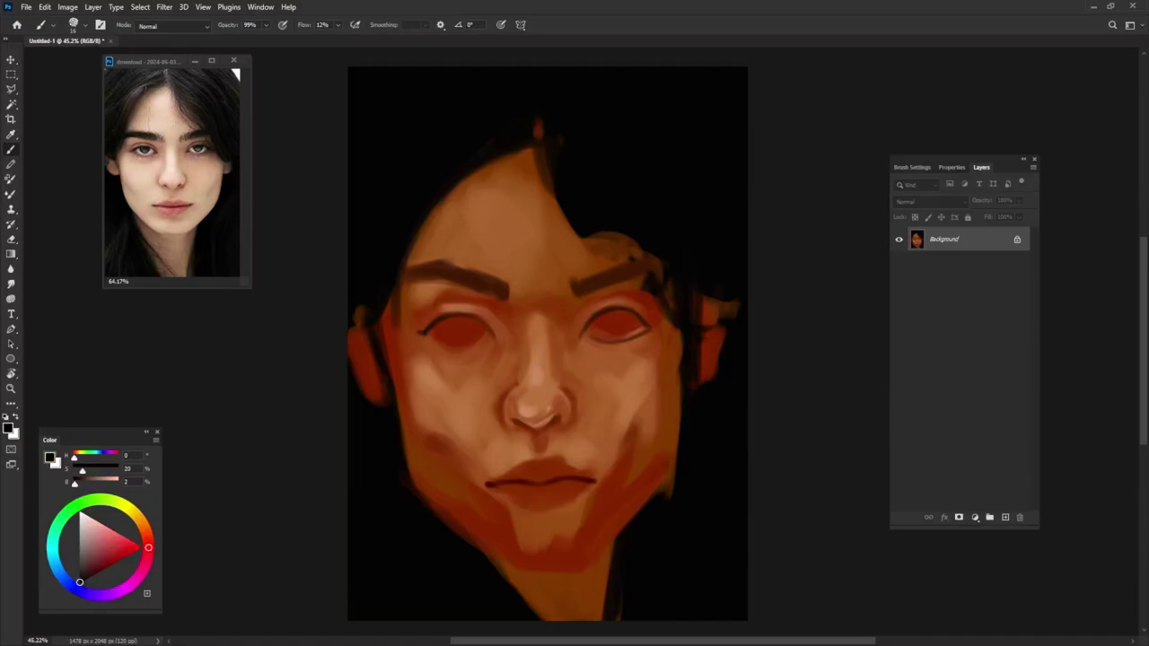
pyautogui.moveTo(432, 343); pyautogui.dragTo(478, 343)
# - Sample dark red-brown from the eye and left eyebrow, and make the brush smaller
pyautogui.keyDown('alt'); pyautogui.click(580, 332); pyautogui.keyUp('alt')
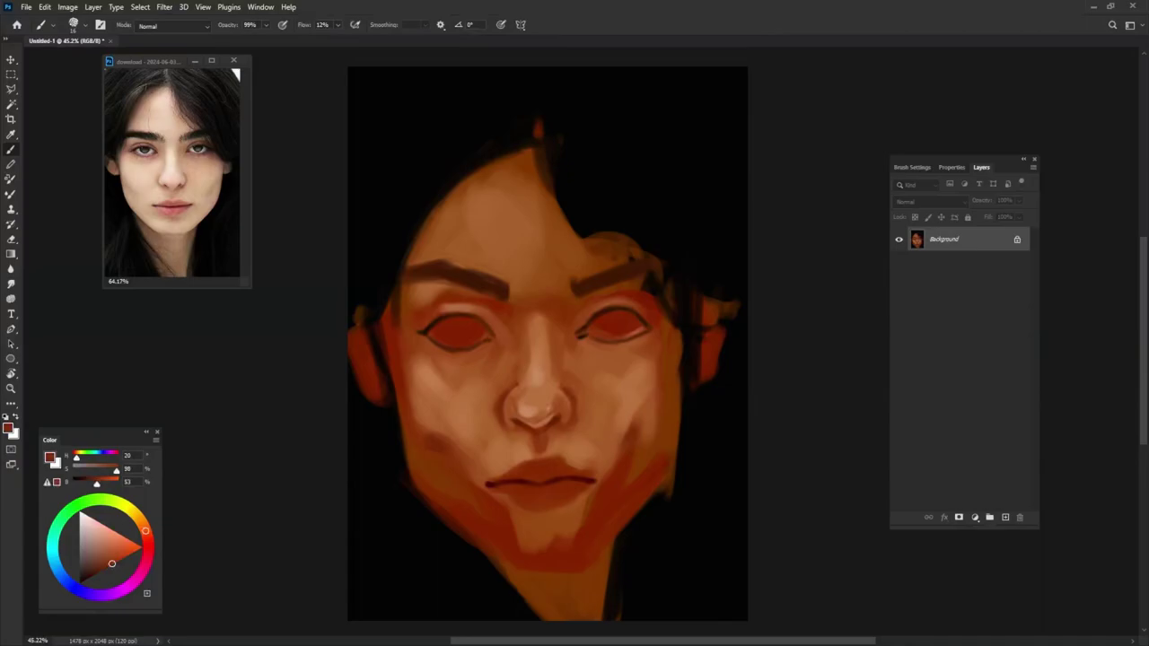
pyautogui.keyDown('alt'); pyautogui.click(590, 316); pyautogui.keyUp('alt')
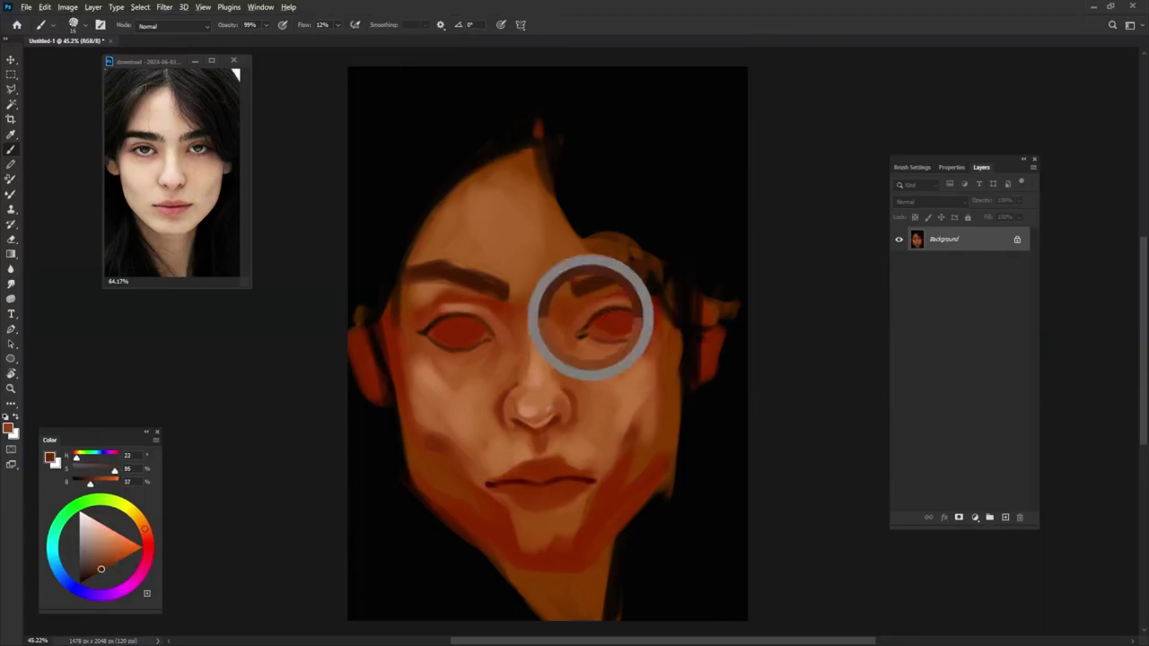
pyautogui.keyDown('alt'); pyautogui.click(503, 297); pyautogui.keyUp('alt')
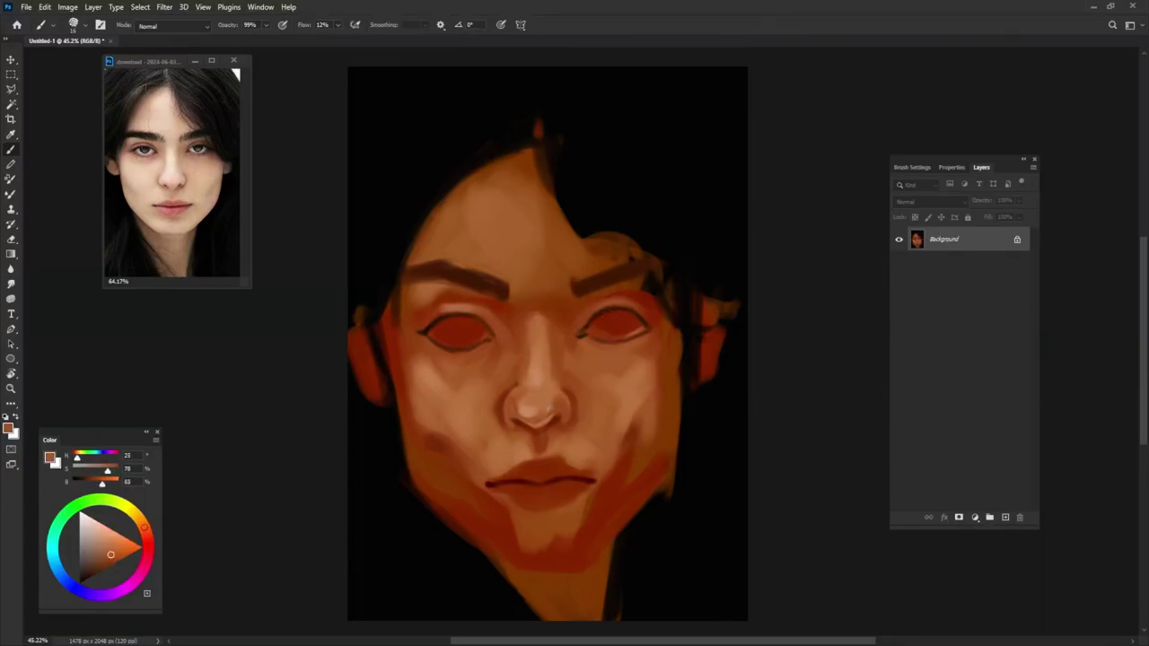
pyautogui.keyDown('alt'); pyautogui.click(436, 266); pyautogui.keyUp('alt')
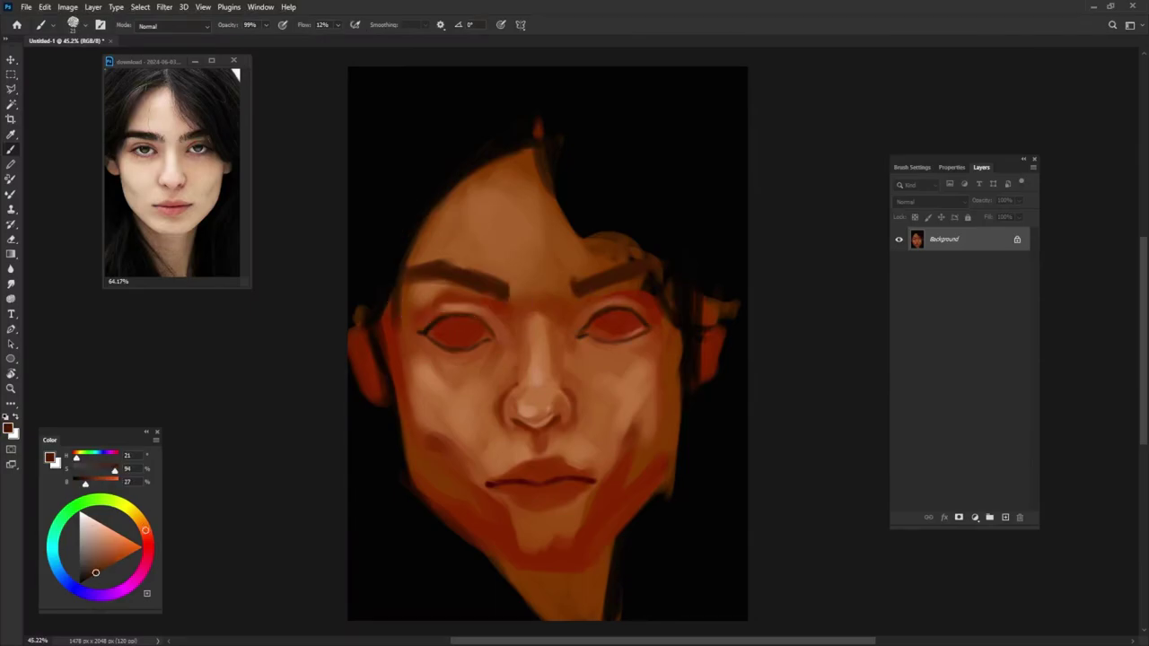
pyautogui.press('[')
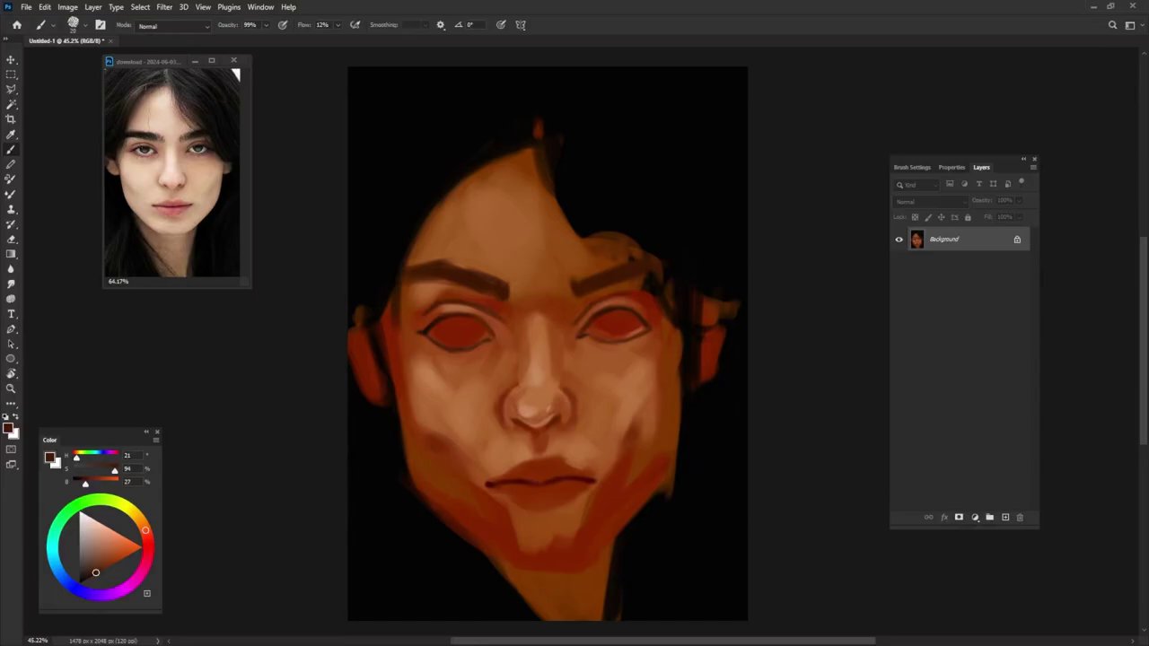
# - Darken the hair on the right side with near-black strokes
pyautogui.keyDown('alt'); pyautogui.click(633, 206); pyautogui.keyUp('alt')
pyautogui.moveTo(633, 224); pyautogui.dragTo(666, 332)
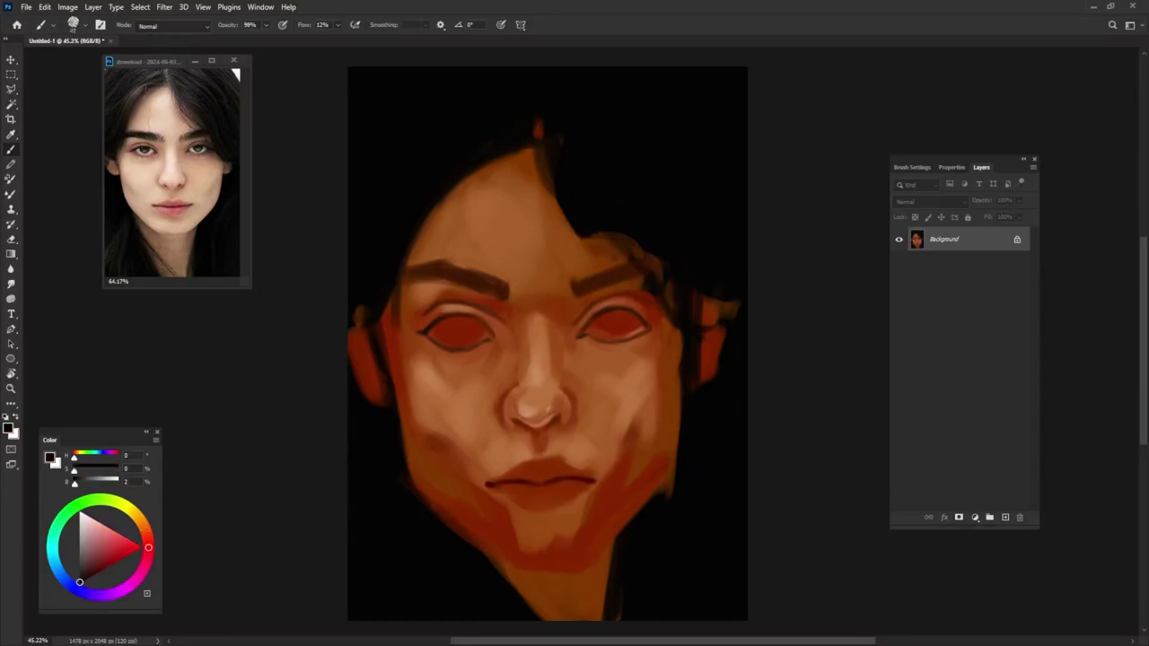
pyautogui.moveTo(637, 273); pyautogui.dragTo(668, 332)
pyautogui.moveTo(636, 243); pyautogui.dragTo(674, 301)
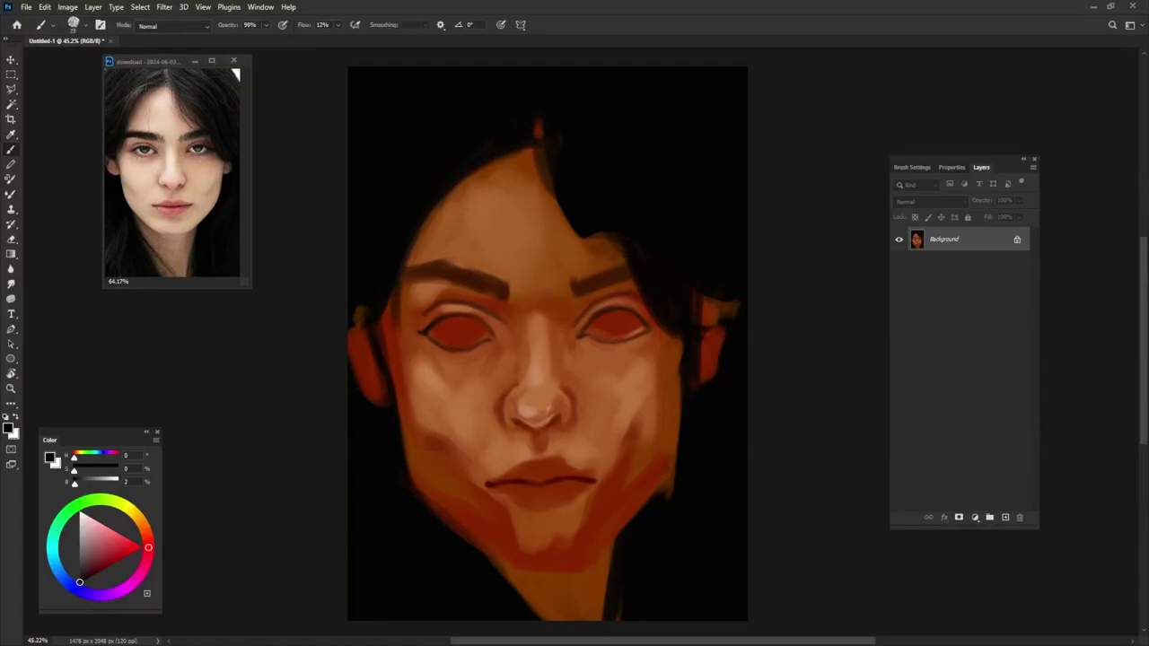
# - Deepen both eyebrows with a darker brown
pyautogui.keyDown('alt'); pyautogui.click(607, 272); pyautogui.keyUp('alt')
pyautogui.keyDown('alt'); pyautogui.click(613, 274); pyautogui.keyUp('alt')
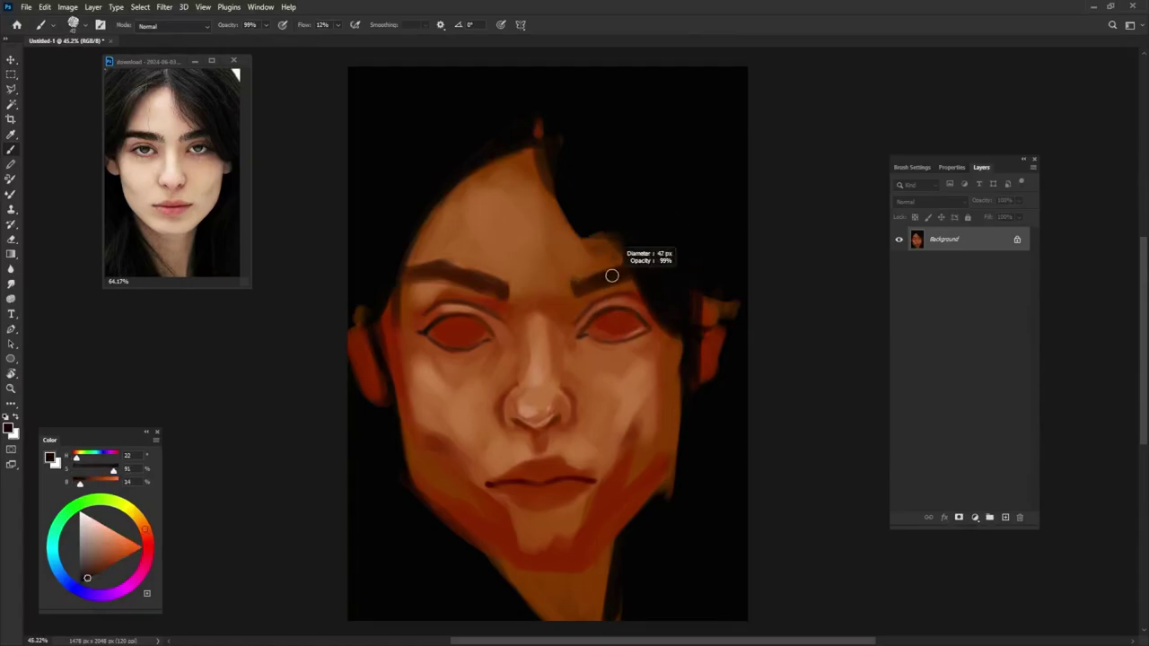
pyautogui.moveTo(594, 270); pyautogui.dragTo(620, 266)
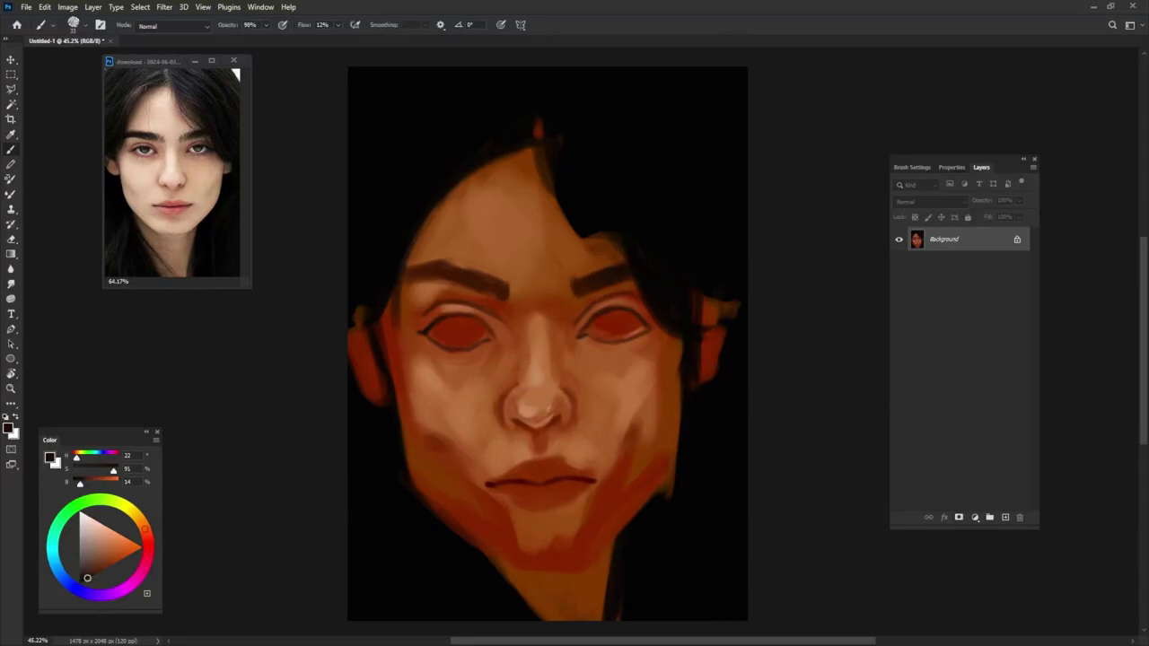
pyautogui.moveTo(447, 266); pyautogui.dragTo(467, 268)
# - Sample cheek skin tones and lighten the left cheek and the area below the left eye
pyautogui.keyDown('alt'); pyautogui.click(434, 278); pyautogui.keyUp('alt')
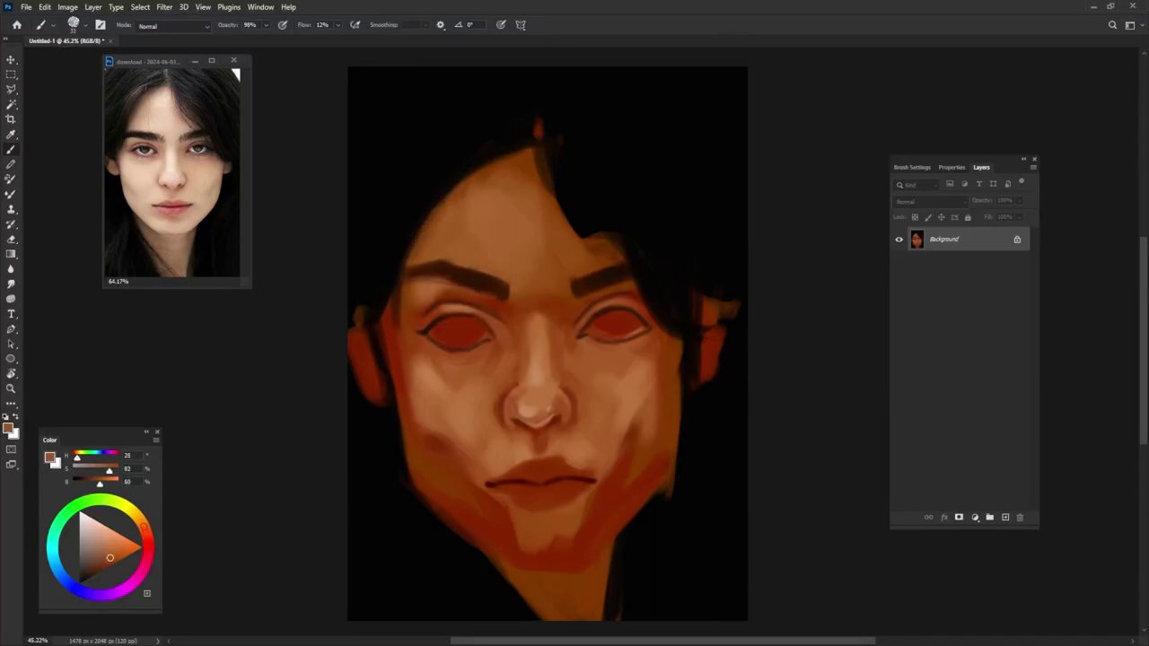
pyautogui.keyDown('alt'); pyautogui.click(515, 304); pyautogui.keyUp('alt')
pyautogui.keyDown('alt'); pyautogui.click(415, 300); pyautogui.keyUp('alt')
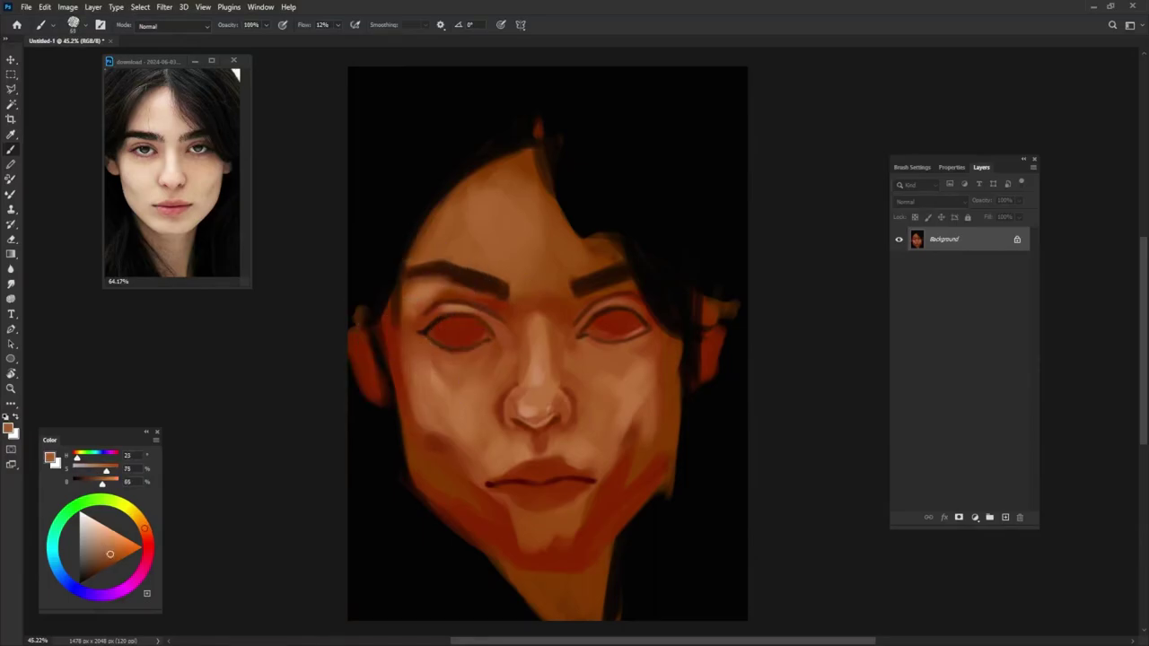
pyautogui.keyDown('alt'); pyautogui.click(439, 377); pyautogui.keyUp('alt')
pyautogui.moveTo(459, 369); pyautogui.dragTo(473, 367)
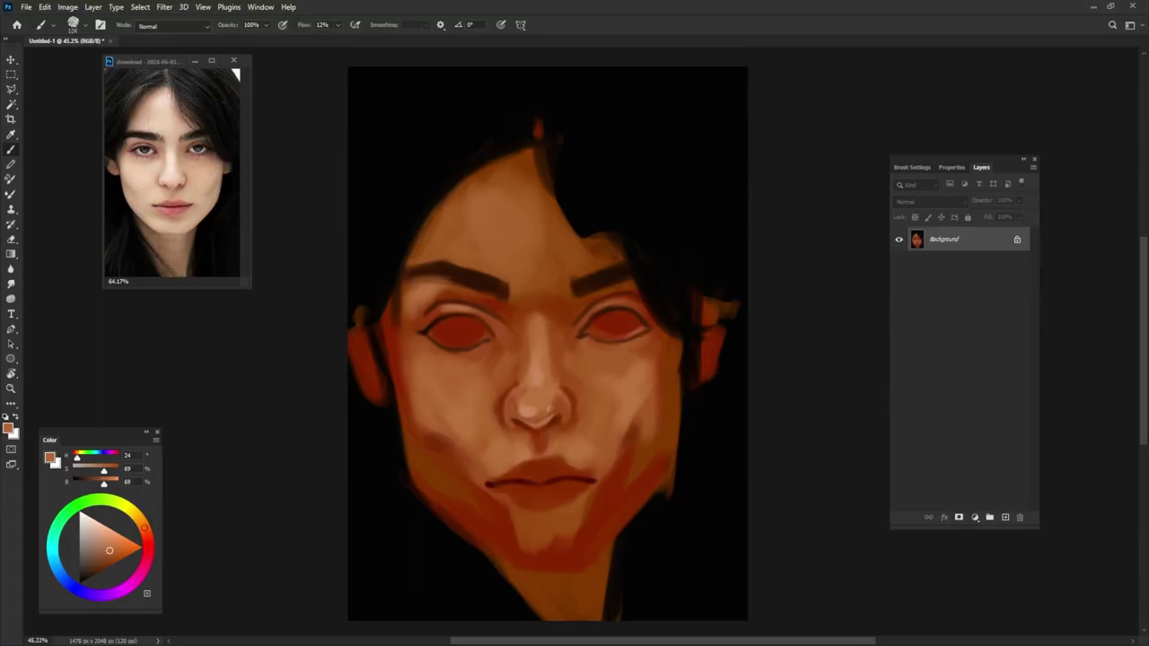
pyautogui.keyDown('alt'); pyautogui.click(641, 386); pyautogui.keyUp('alt')
pyautogui.keyDown('alt'); pyautogui.click(650, 386); pyautogui.keyUp('alt')
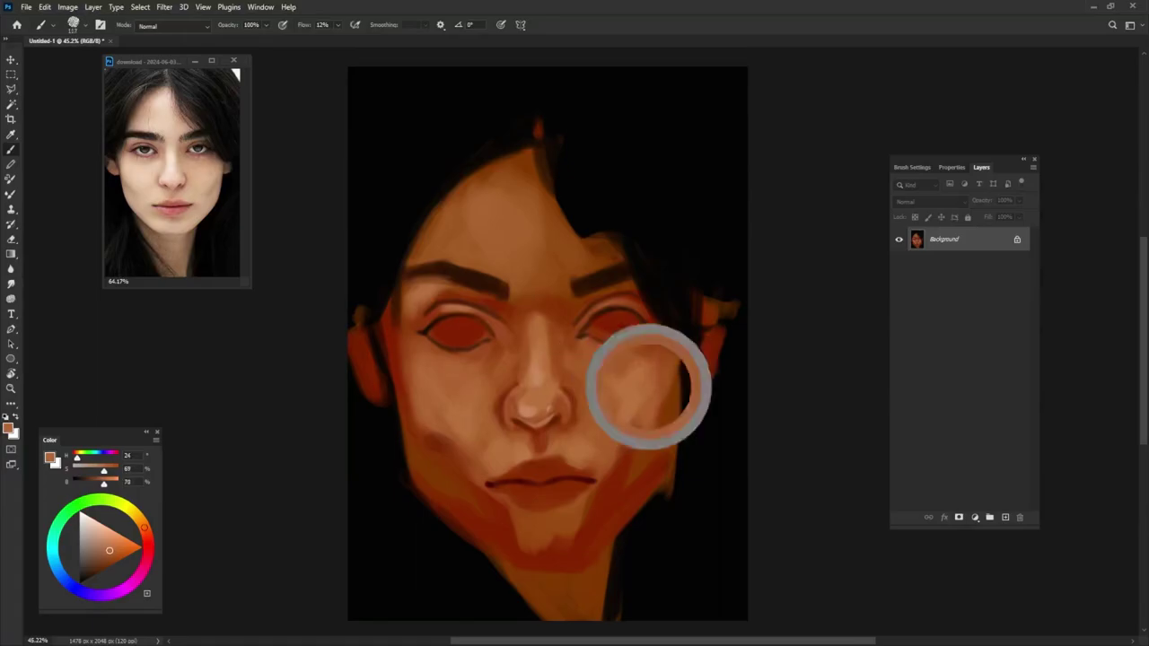
pyautogui.keyDown('alt'); pyautogui.click(423, 398); pyautogui.keyUp('alt')
pyautogui.moveTo(399, 352); pyautogui.dragTo(435, 451)
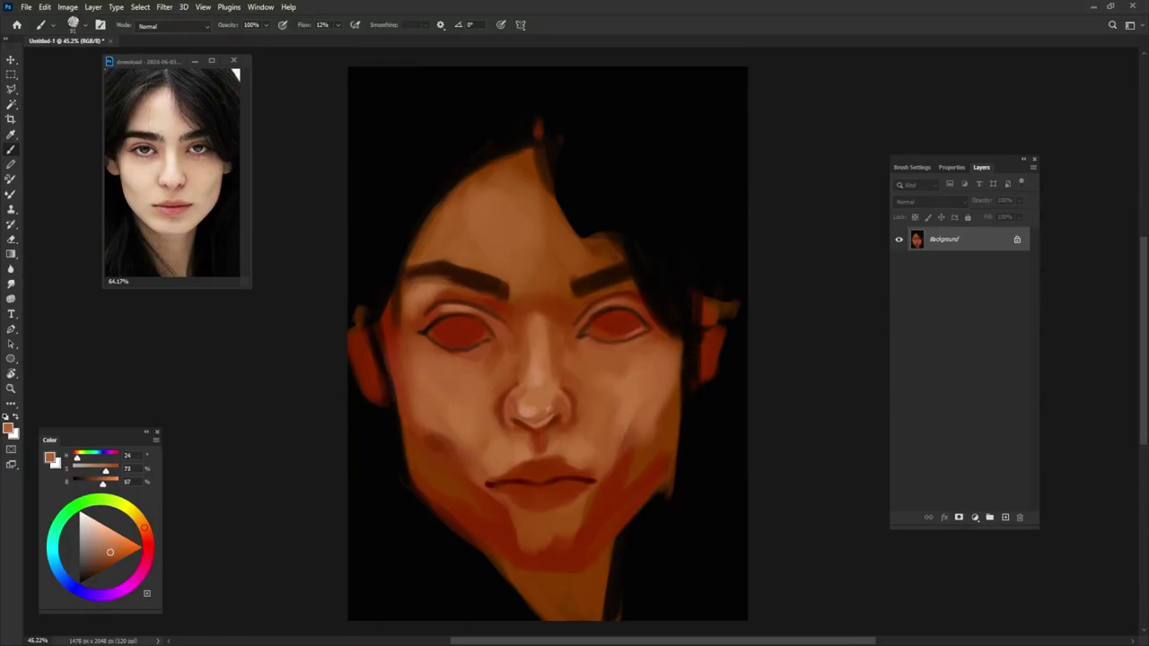
# - Brighten the forehead, the area between the brows and the top of the nose
pyautogui.keyDown('alt'); pyautogui.click(526, 410); pyautogui.keyUp('alt')
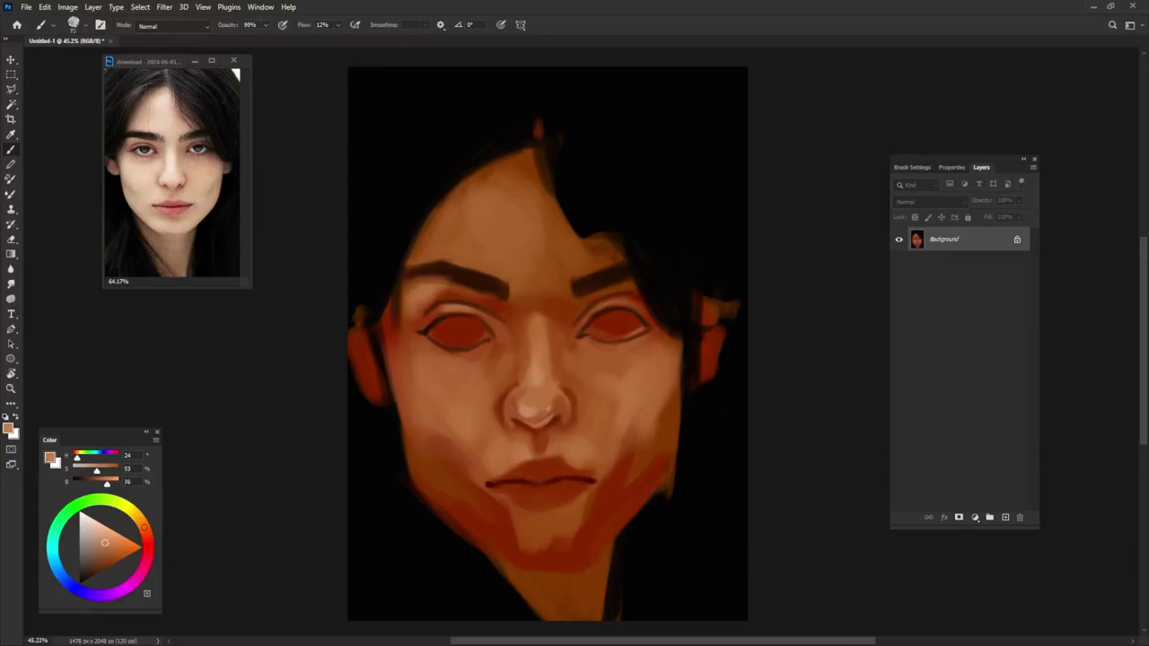
pyautogui.moveTo(531, 166); pyautogui.dragTo(504, 220)
pyautogui.keyDown('alt'); pyautogui.click(502, 172); pyautogui.keyUp('alt')
pyautogui.press('0')
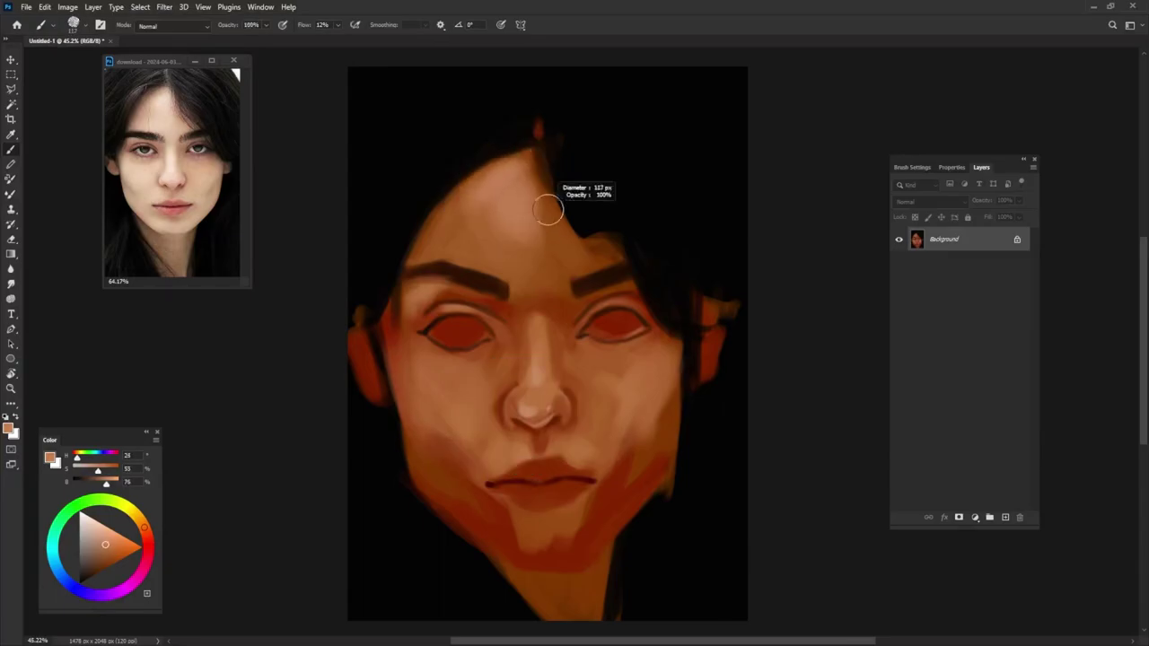
pyautogui.moveTo(503, 271)
pyautogui.mouseDown()
pyautogui.moveTo(528, 250)
pyautogui.moveTo(569, 243)
pyautogui.mouseUp()
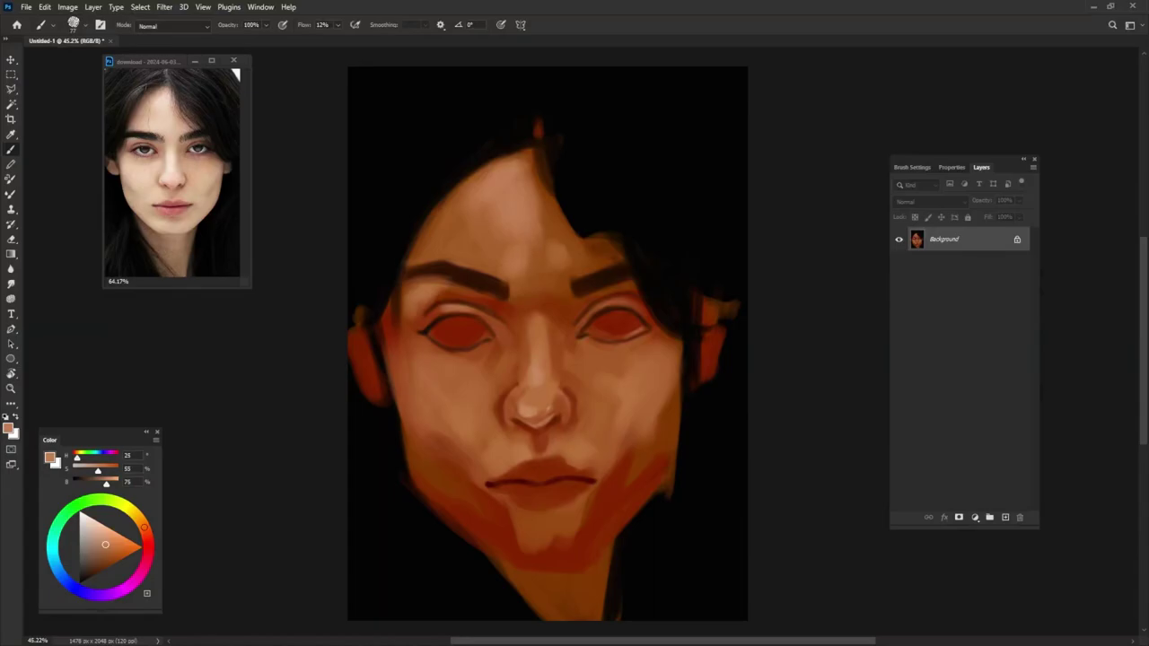
pyautogui.keyDown('alt'); pyautogui.click(538, 296); pyautogui.keyUp('alt')
pyautogui.moveTo(529, 294); pyautogui.dragTo(547, 277)
pyautogui.moveTo(557, 237); pyautogui.dragTo(542, 177)
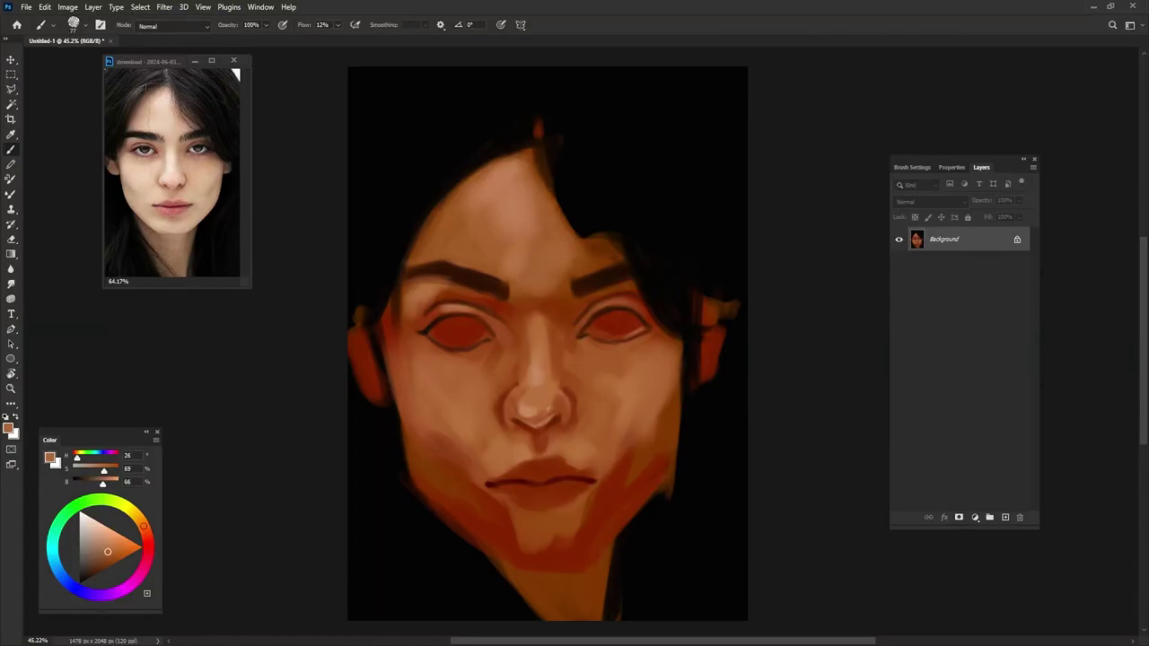
# - Lighten the upper lip with lighter skin tones sampled from around the nose and mouth
pyautogui.keyDown('alt'); pyautogui.click(616, 436); pyautogui.keyUp('alt')
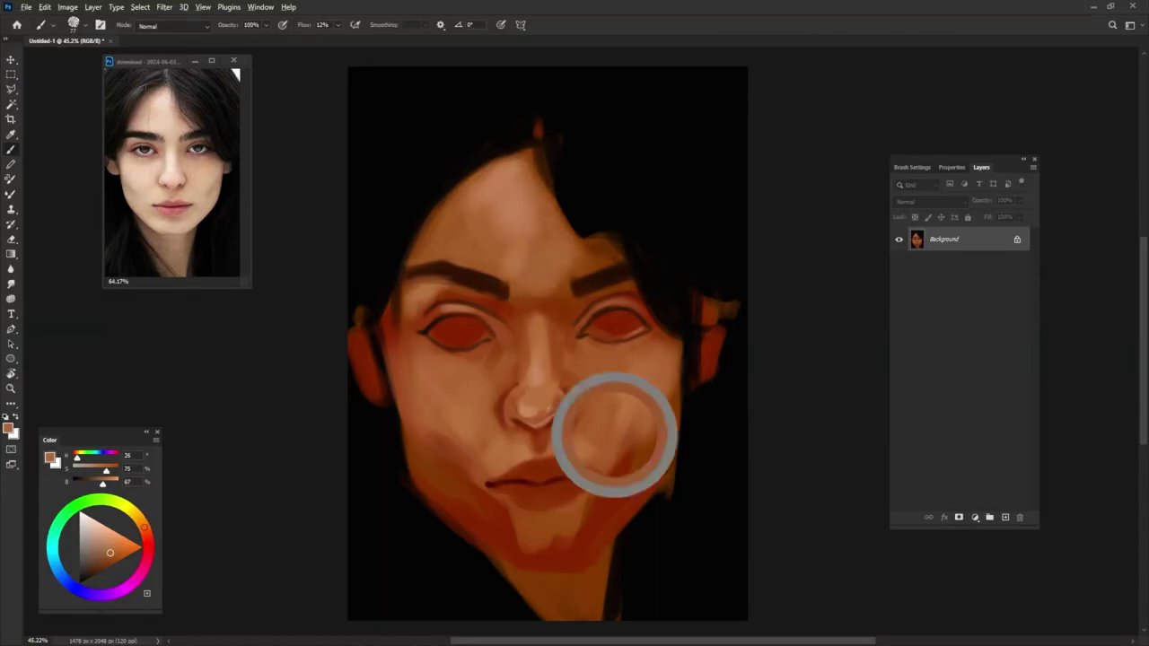
pyautogui.keyDown('alt'); pyautogui.click(544, 441); pyautogui.keyUp('alt')
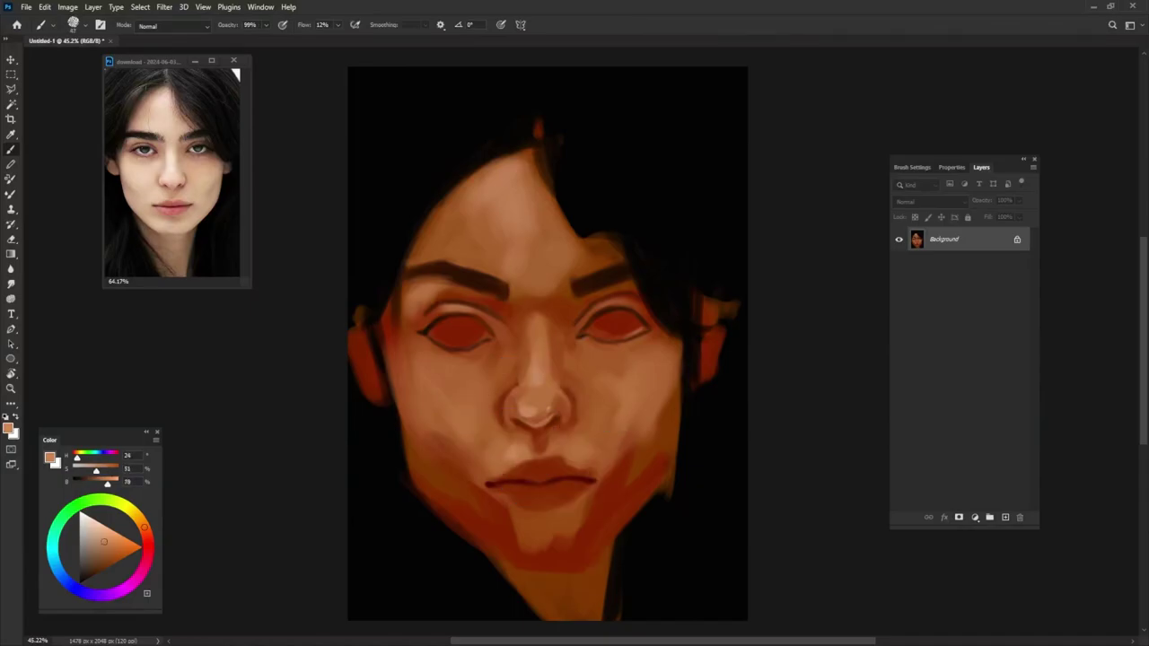
pyautogui.keyDown('alt'); pyautogui.click(555, 442); pyautogui.keyUp('alt')
pyautogui.click(578, 472)
pyautogui.click(109, 550)
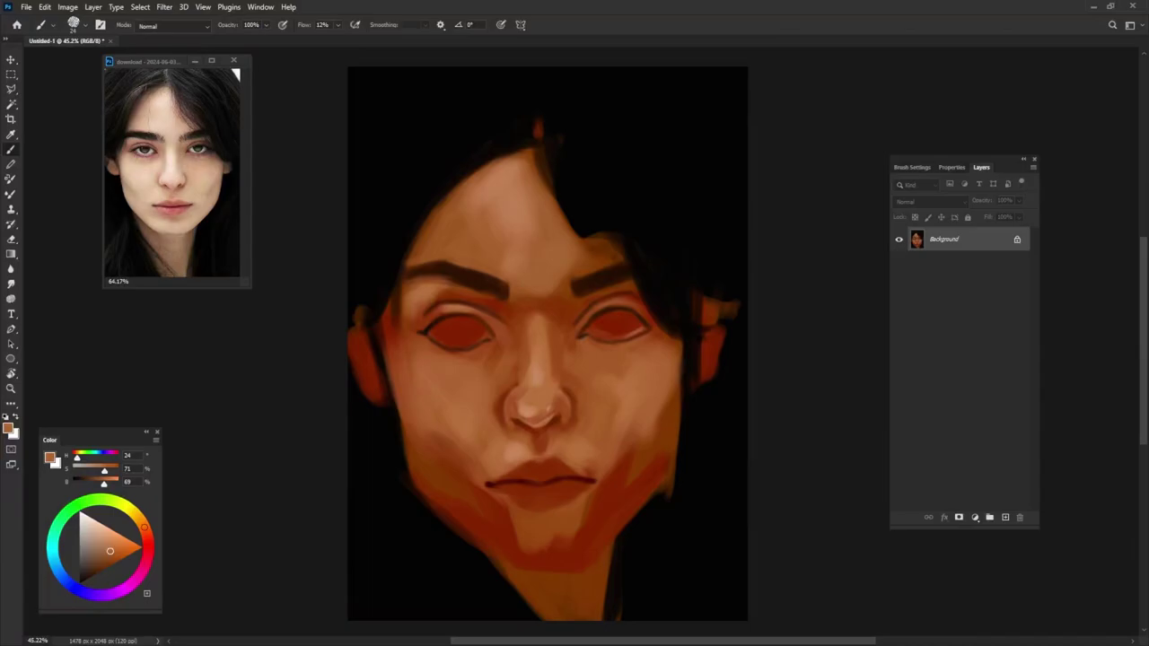
pyautogui.moveTo(554, 467); pyautogui.dragTo(576, 462)
pyautogui.keyDown('alt'); pyautogui.click(572, 455); pyautogui.keyUp('alt')
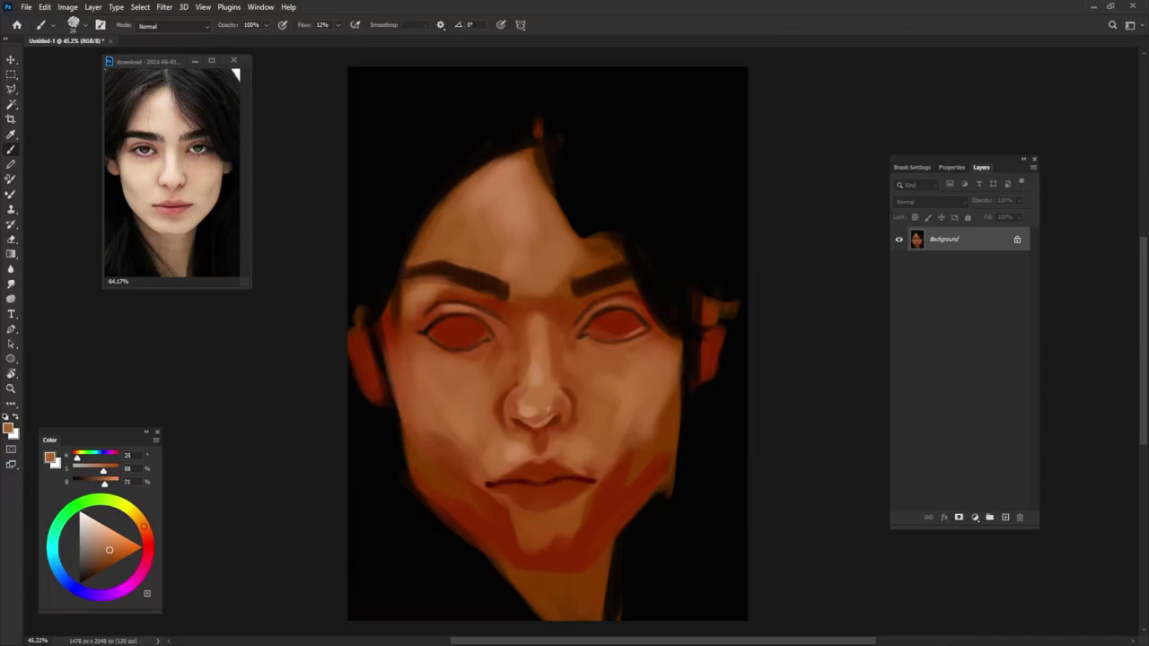
pyautogui.click(590, 467)
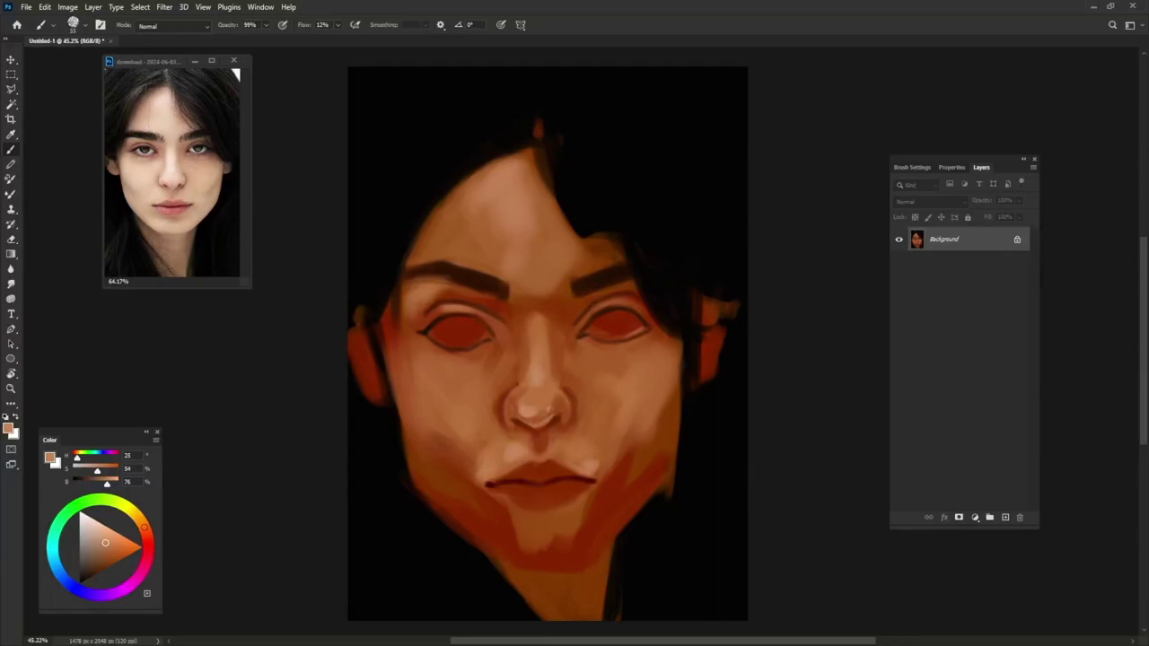
pyautogui.moveTo(579, 449); pyautogui.dragTo(593, 447)
# - Lighten the left cheek and blend lighter skin tones into the chin at full opacity
pyautogui.moveTo(431, 417); pyautogui.dragTo(453, 394)
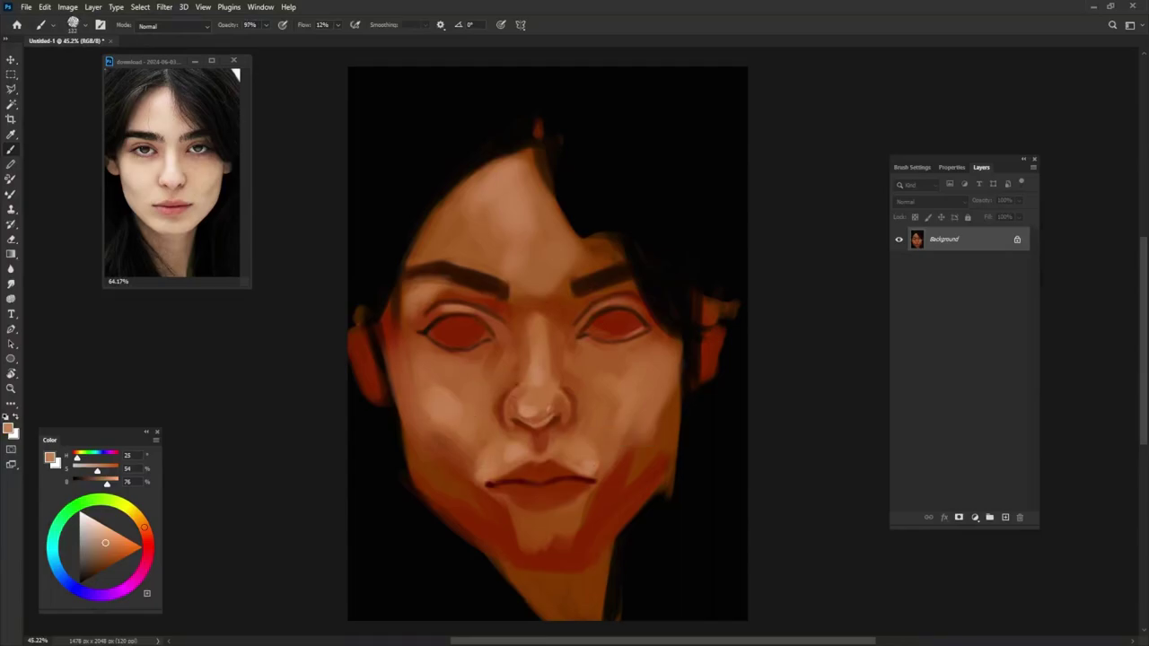
pyautogui.moveTo(588, 438); pyautogui.dragTo(593, 436)
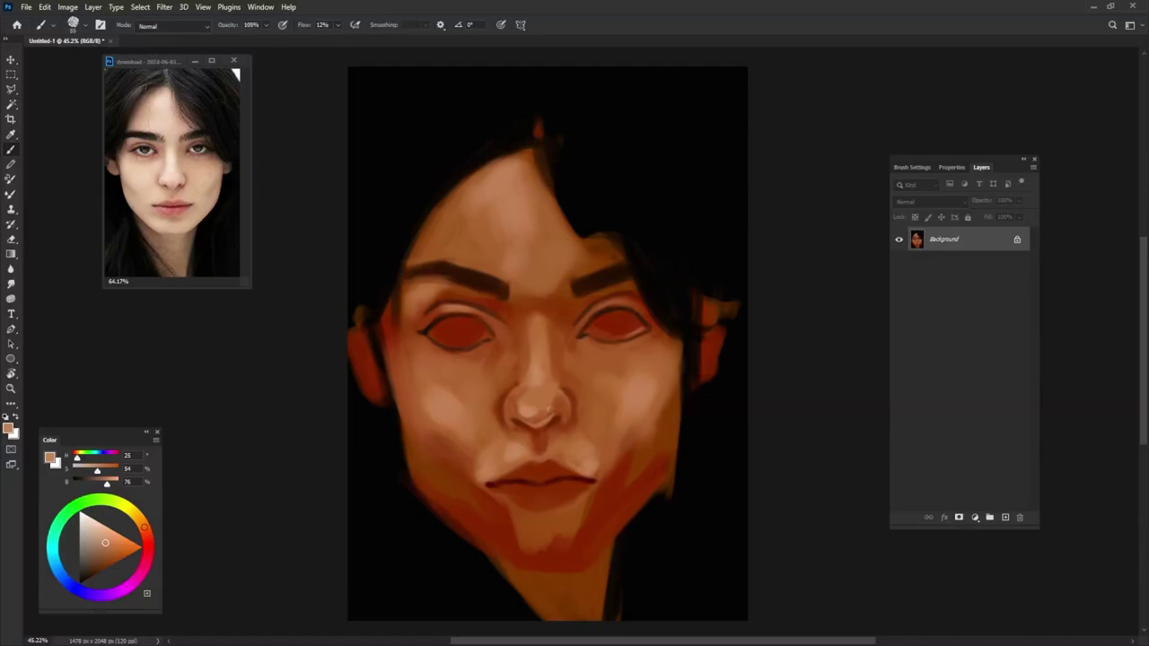
pyautogui.moveTo(511, 539)
pyautogui.mouseDown()
pyautogui.moveTo(565, 526)
pyautogui.moveTo(579, 553)
pyautogui.mouseUp()
pyautogui.moveTo(507, 512)
pyautogui.mouseDown()
pyautogui.moveTo(496, 538)
pyautogui.moveTo(507, 548)
pyautogui.mouseUp()
pyautogui.moveTo(584, 517); pyautogui.dragTo(597, 546)
pyautogui.keyDown('alt'); pyautogui.click(585, 522); pyautogui.keyUp('alt')
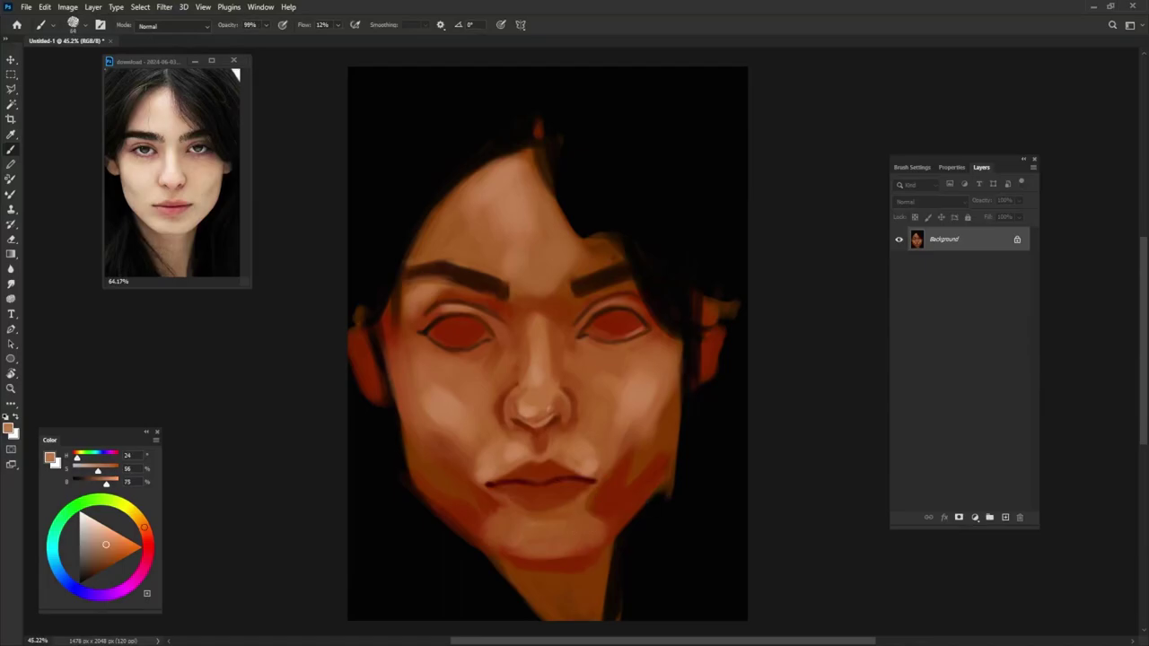
pyautogui.moveTo(505, 539); pyautogui.dragTo(574, 546)
# - Paint the upper and lower lips dark red
pyautogui.moveTo(143, 528); pyautogui.dragTo(148, 557)
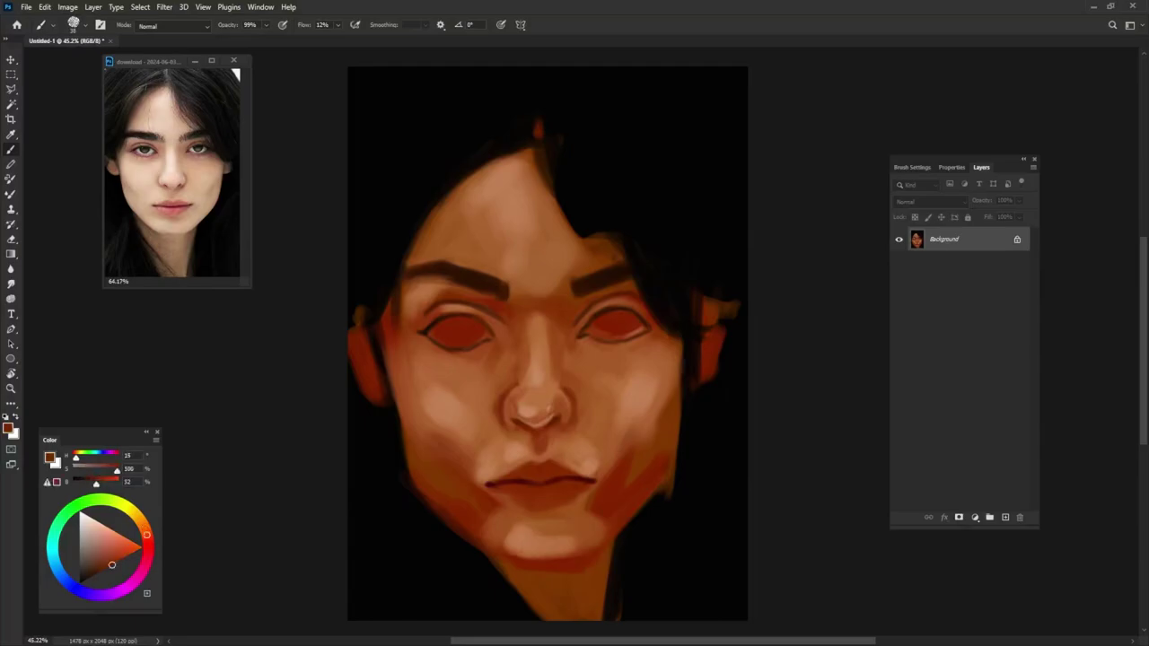
pyautogui.click(111, 565)
pyautogui.moveTo(517, 473)
pyautogui.mouseDown()
pyautogui.moveTo(554, 469)
pyautogui.moveTo(573, 493)
pyautogui.mouseUp()
pyautogui.press('0')
pyautogui.keyDown('alt'); pyautogui.click(536, 504); pyautogui.keyUp('alt')
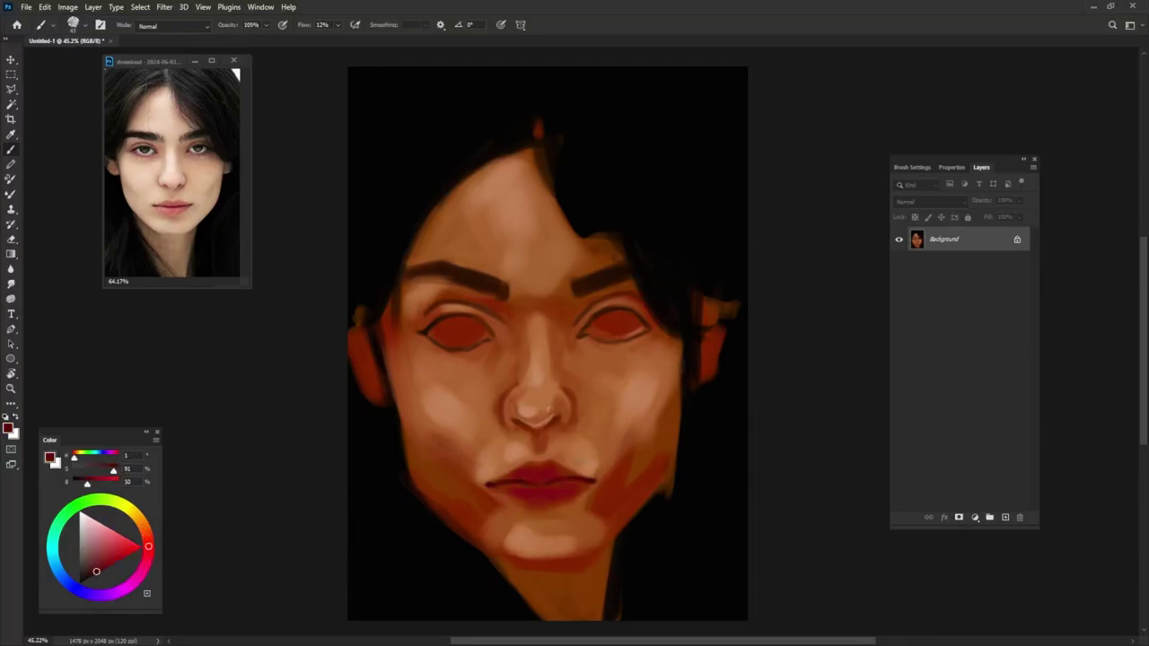
pyautogui.press('9')
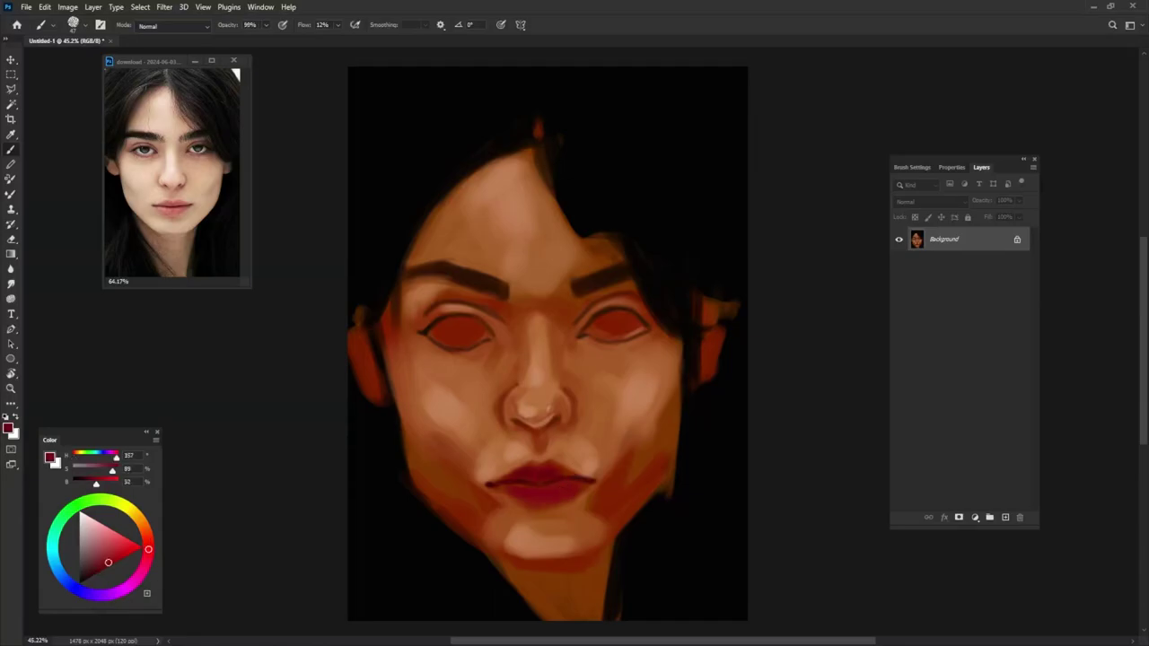
pyautogui.press('0')
# - Lighten the chin just below the lips with a tan skin tone
pyautogui.keyDown('alt'); pyautogui.click(552, 475); pyautogui.keyUp('alt')
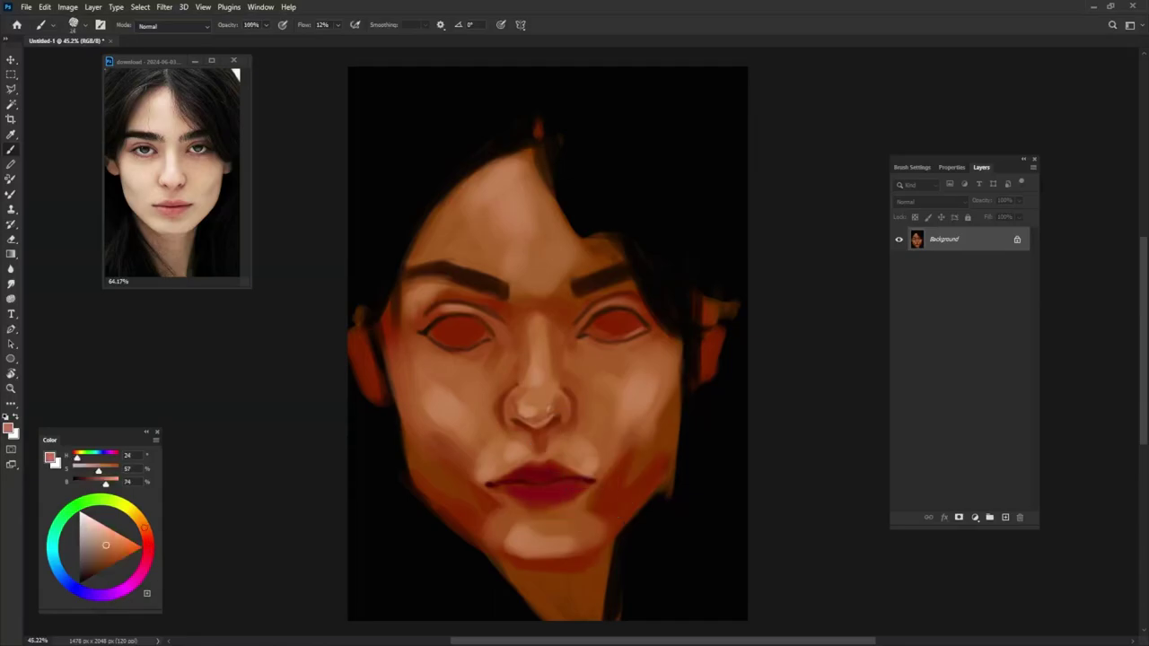
pyautogui.moveTo(510, 508)
pyautogui.mouseDown()
pyautogui.moveTo(557, 509)
pyautogui.moveTo(583, 491)
pyautogui.mouseUp()
pyautogui.press(']')
pyautogui.press(']')
pyautogui.press(']')
pyautogui.press('9')
pyautogui.press('9')
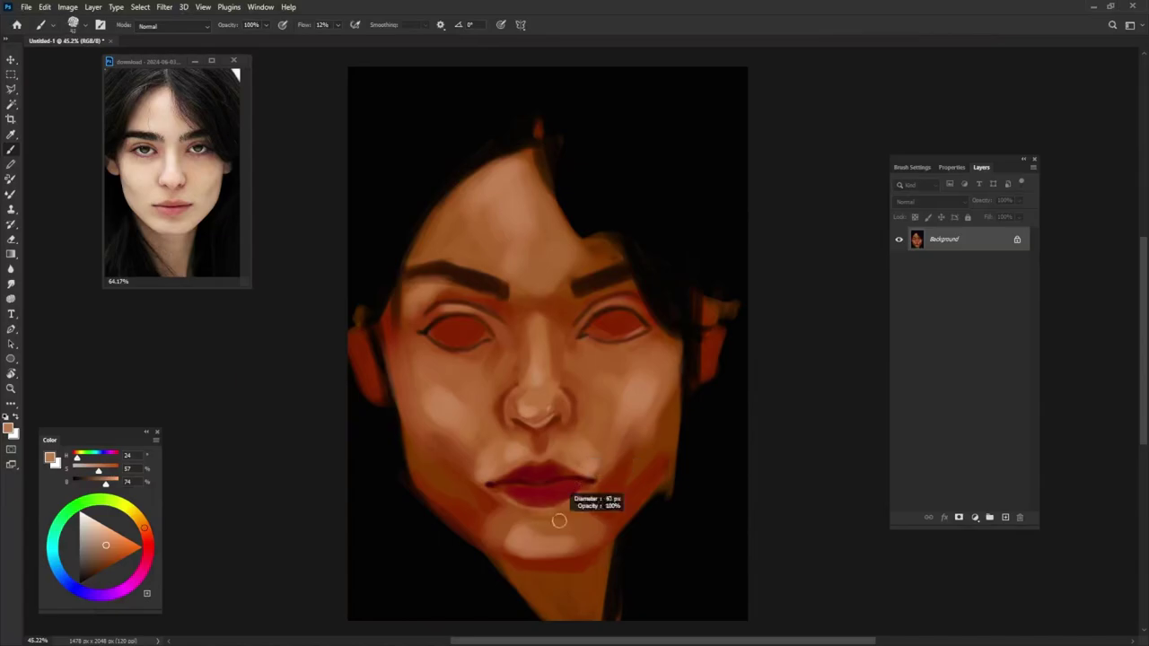
pyautogui.keyDown('alt'); pyautogui.click(574, 489); pyautogui.keyUp('alt')
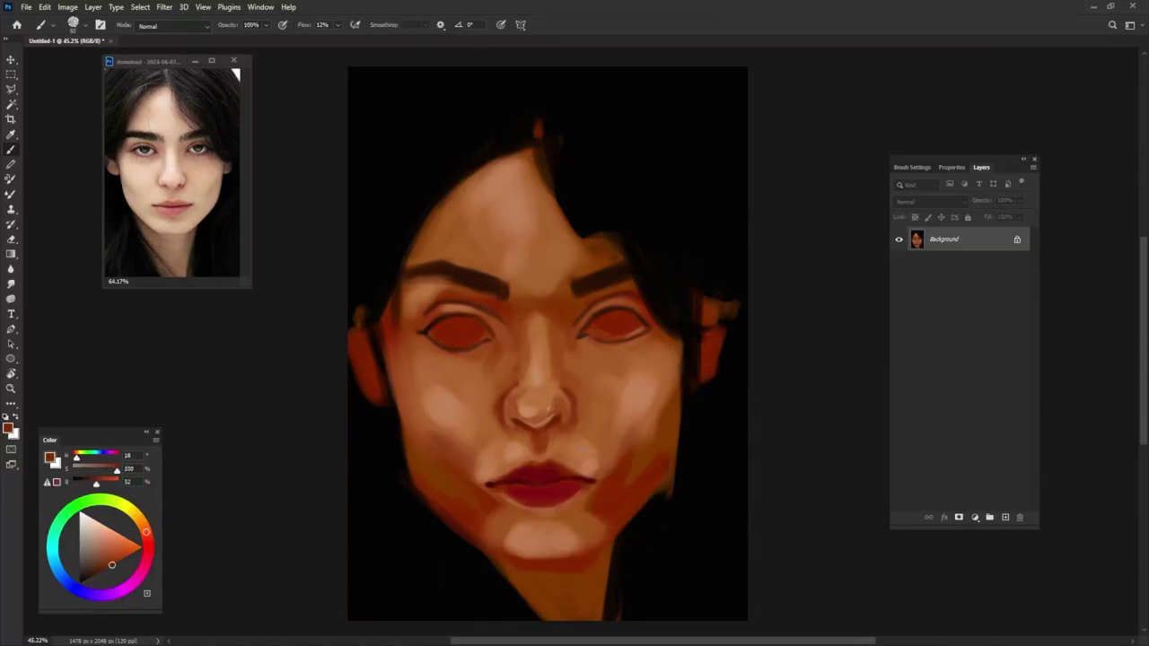
pyautogui.press('9')
pyautogui.press('8')
# - Blend skin-tone strokes over both jaws, lower cheeks and the right mouth corner
pyautogui.keyDown('alt'); pyautogui.click(552, 519); pyautogui.keyUp('alt')
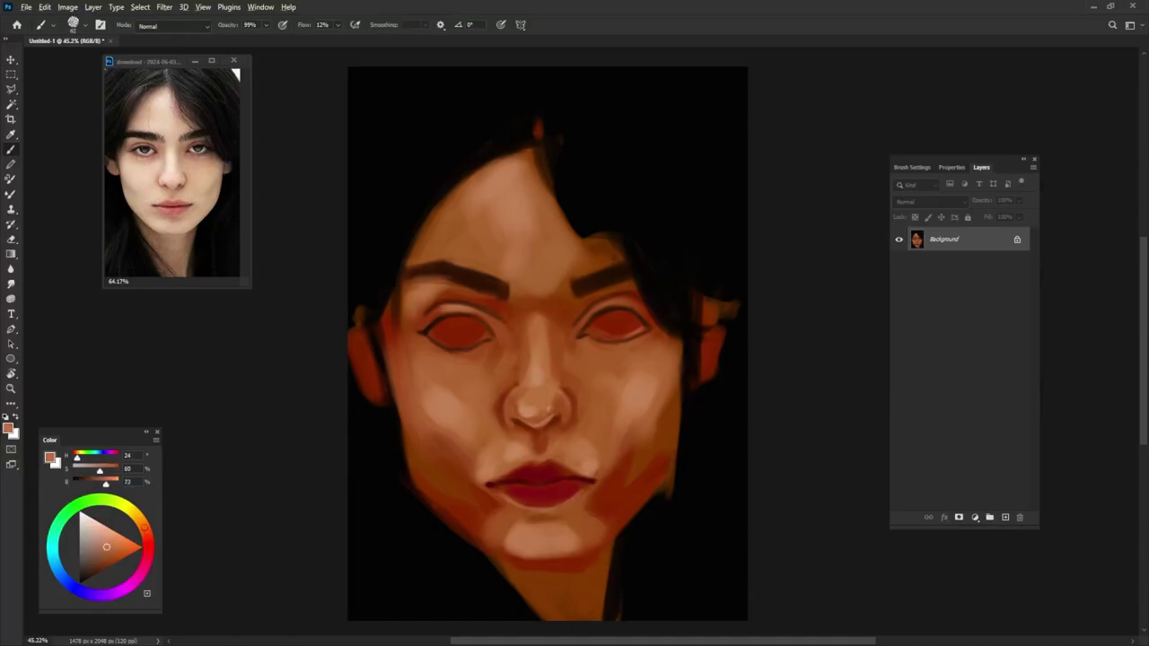
pyautogui.keyDown('alt'); pyautogui.click(596, 455); pyautogui.keyUp('alt')
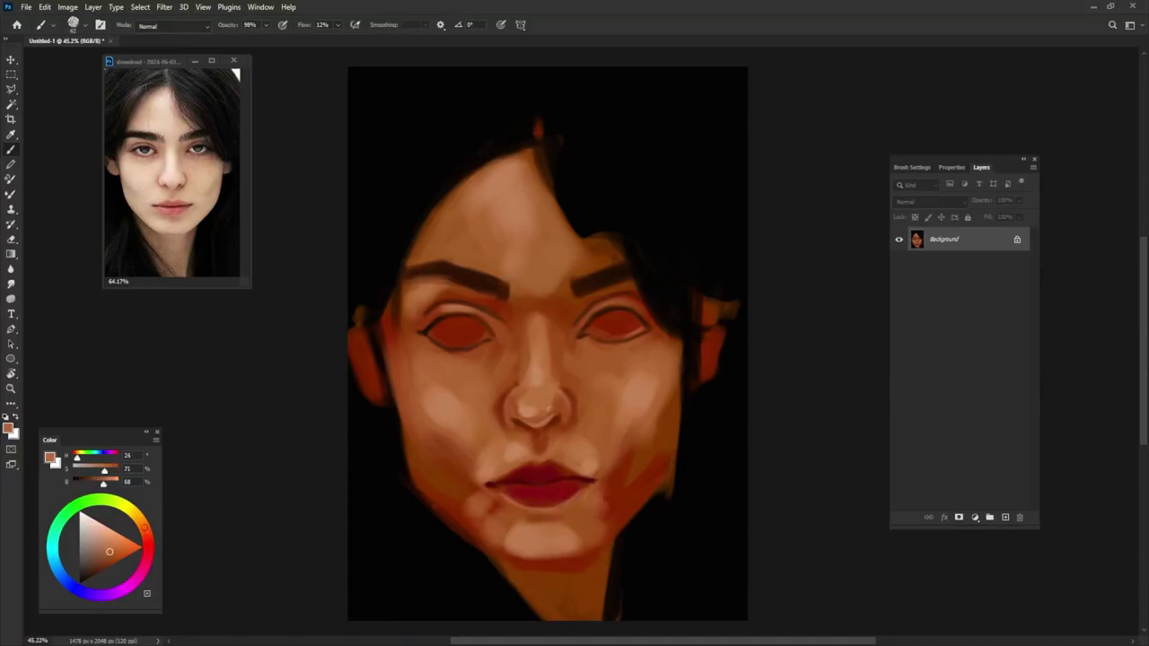
pyautogui.moveTo(490, 526)
pyautogui.mouseDown()
pyautogui.moveTo(426, 458)
pyautogui.moveTo(467, 530)
pyautogui.mouseUp()
pyautogui.moveTo(650, 466); pyautogui.dragTo(619, 525)
pyautogui.moveTo(664, 422)
pyautogui.mouseDown()
pyautogui.moveTo(651, 466)
pyautogui.moveTo(611, 484)
pyautogui.mouseUp()
pyautogui.moveTo(476, 440); pyautogui.dragTo(431, 498)
pyautogui.moveTo(428, 409); pyautogui.dragTo(439, 422)
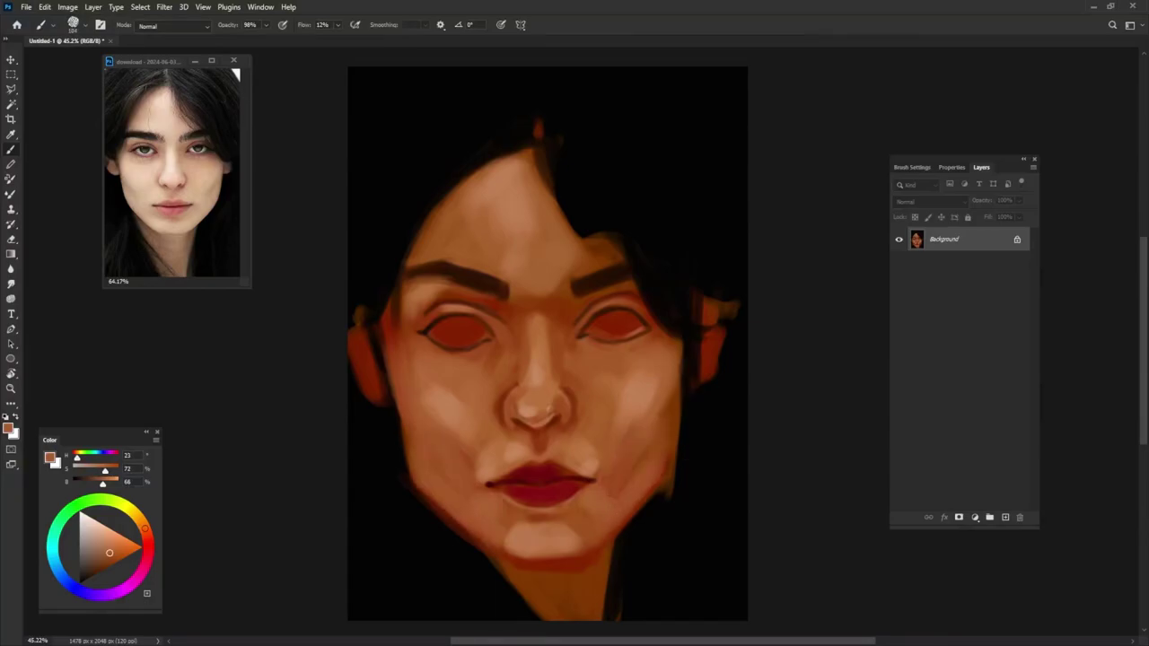
pyautogui.moveTo(642, 453)
pyautogui.mouseDown()
pyautogui.moveTo(628, 484)
pyautogui.moveTo(600, 483)
pyautogui.mouseUp()
# - Blend subtle lighter strokes around the mouth and lighten the chin below the lips
pyautogui.keyDown('alt'); pyautogui.click(636, 416); pyautogui.keyUp('alt')
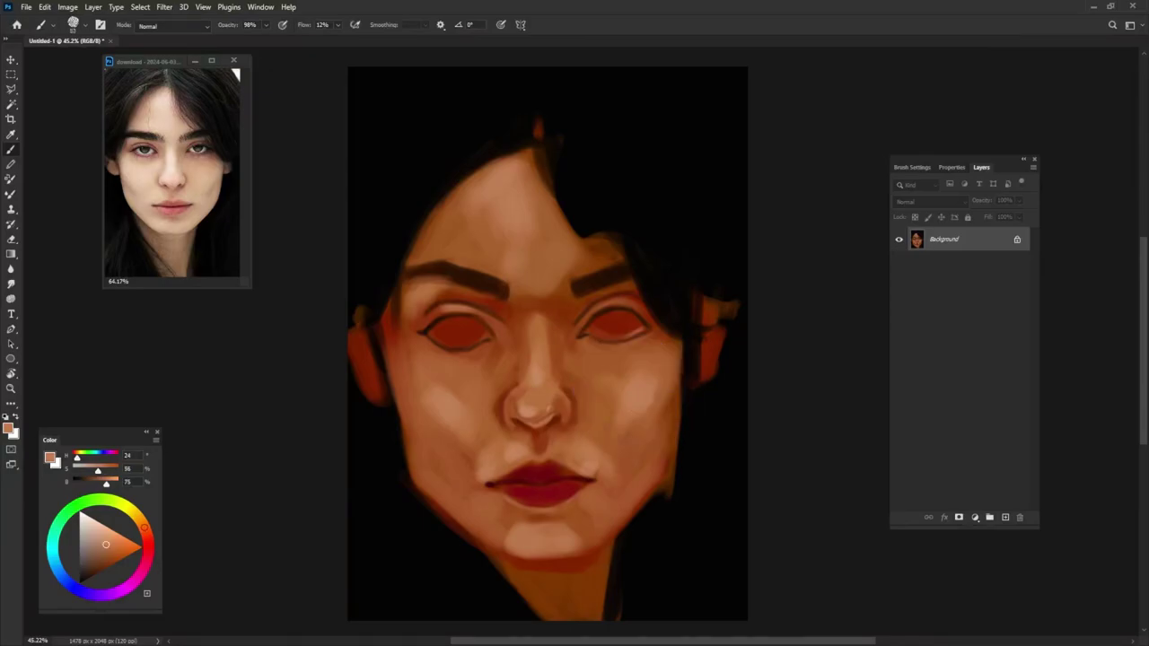
pyautogui.moveTo(475, 445); pyautogui.dragTo(471, 507)
pyautogui.moveTo(603, 460); pyautogui.dragTo(593, 521)
pyautogui.moveTo(489, 501)
pyautogui.mouseDown()
pyautogui.moveTo(507, 522)
pyautogui.moveTo(594, 536)
pyautogui.mouseUp()
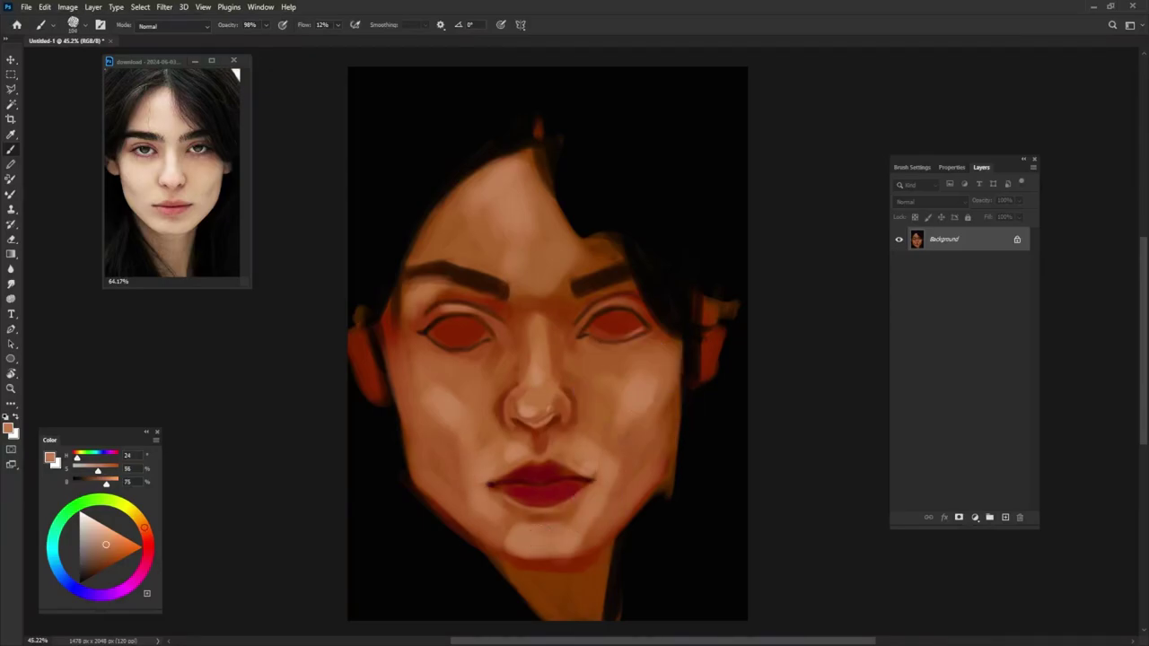
pyautogui.keyDown('alt'); pyautogui.click(539, 539); pyautogui.keyUp('alt')
pyautogui.moveTo(495, 525)
pyautogui.mouseDown()
pyautogui.moveTo(530, 564)
pyautogui.moveTo(582, 565)
pyautogui.mouseUp()
# - Lighten both cheeks with a sampled lighter tone, then pick a more saturated skin tone
pyautogui.keyDown('alt'); pyautogui.click(458, 395); pyautogui.keyUp('alt')
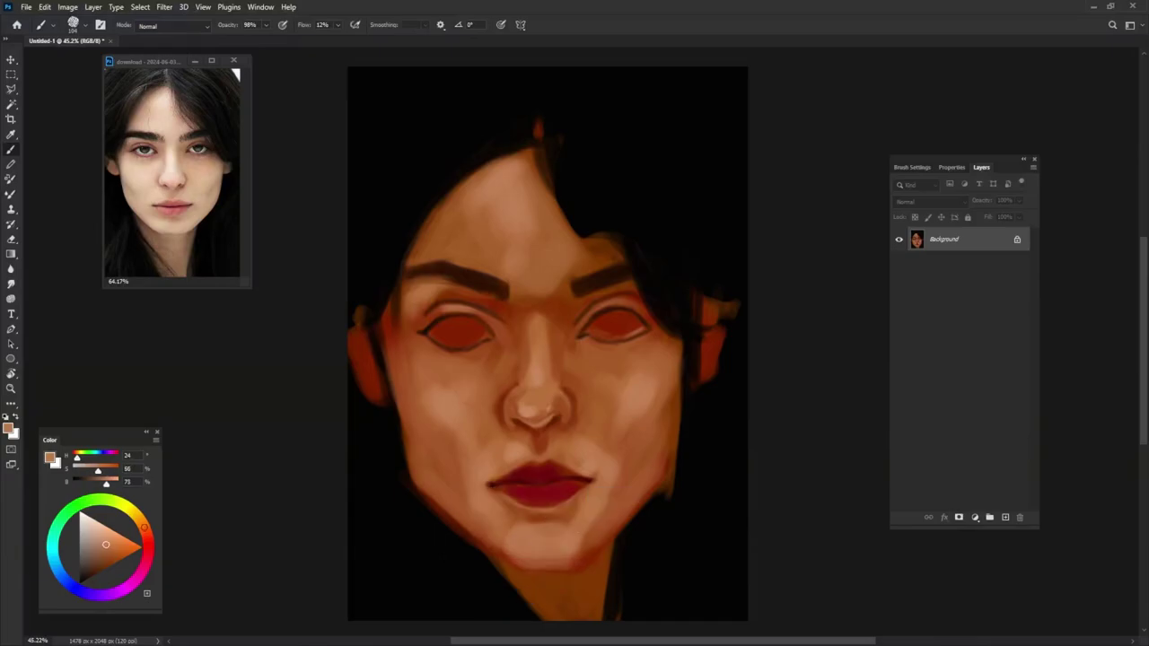
pyautogui.moveTo(462, 386); pyautogui.dragTo(422, 417)
pyautogui.moveTo(624, 386); pyautogui.dragTo(664, 359)
pyautogui.keyDown('alt'); pyautogui.click(623, 410); pyautogui.keyUp('alt')
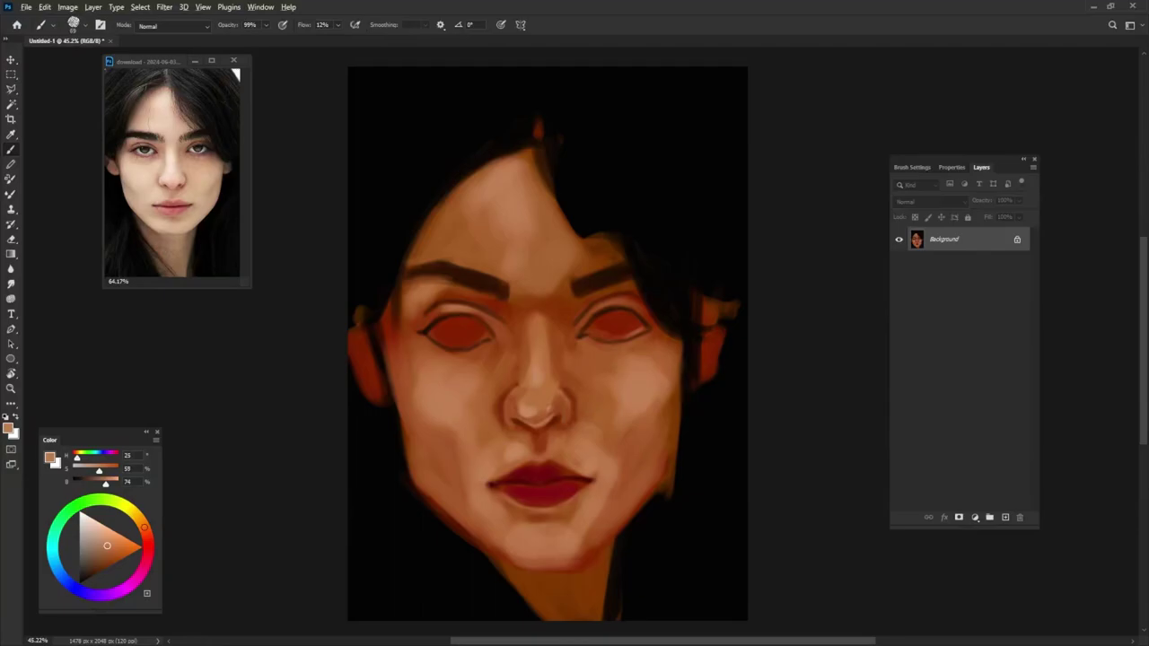
pyautogui.keyDown('alt'); pyautogui.click(539, 444); pyautogui.keyUp('alt')
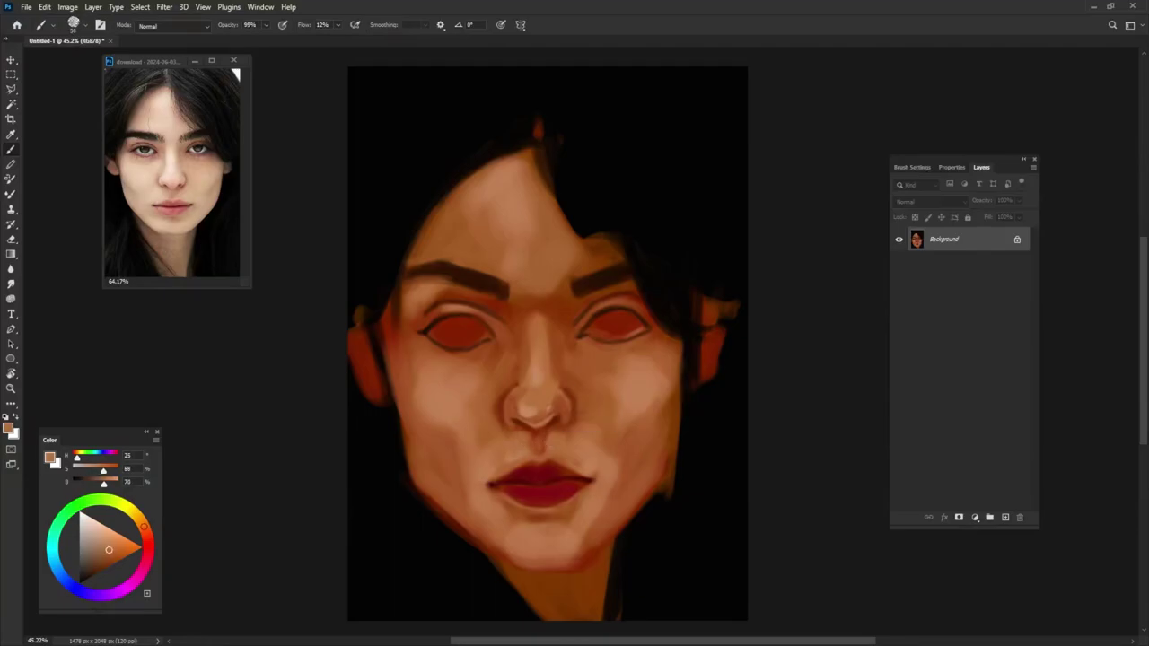
# - Pick a darker lip red, then brighten the skin above the upper lip with a light skin tone
pyautogui.moveTo(144, 528); pyautogui.dragTo(149, 547)
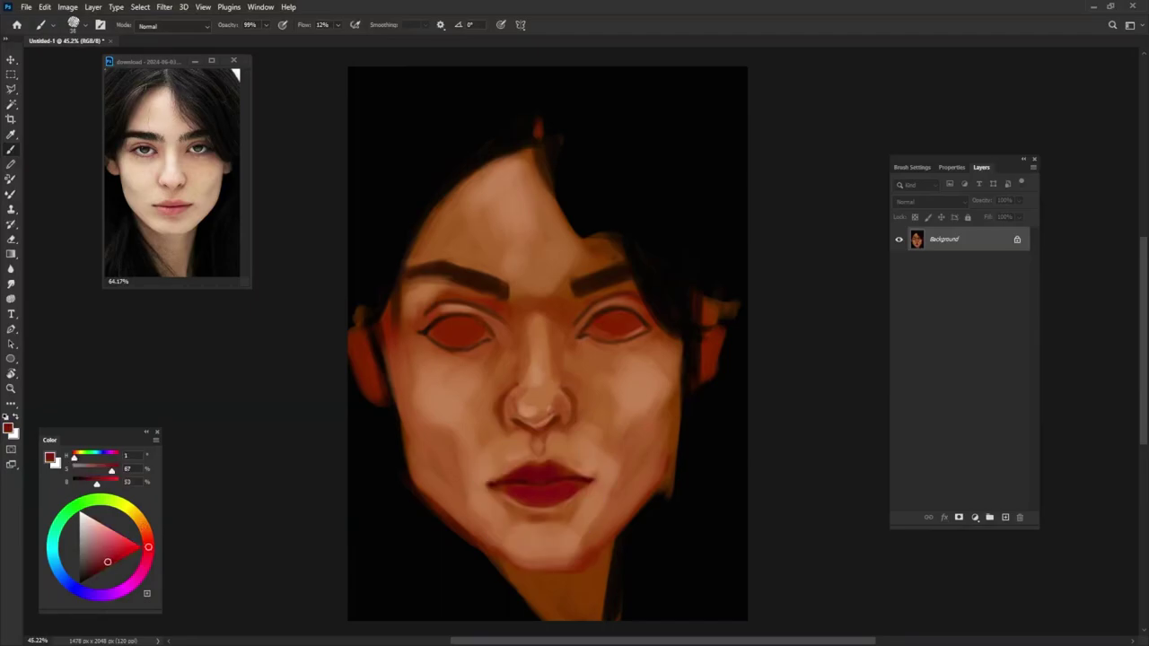
pyautogui.click(119, 545)
pyautogui.press('0')
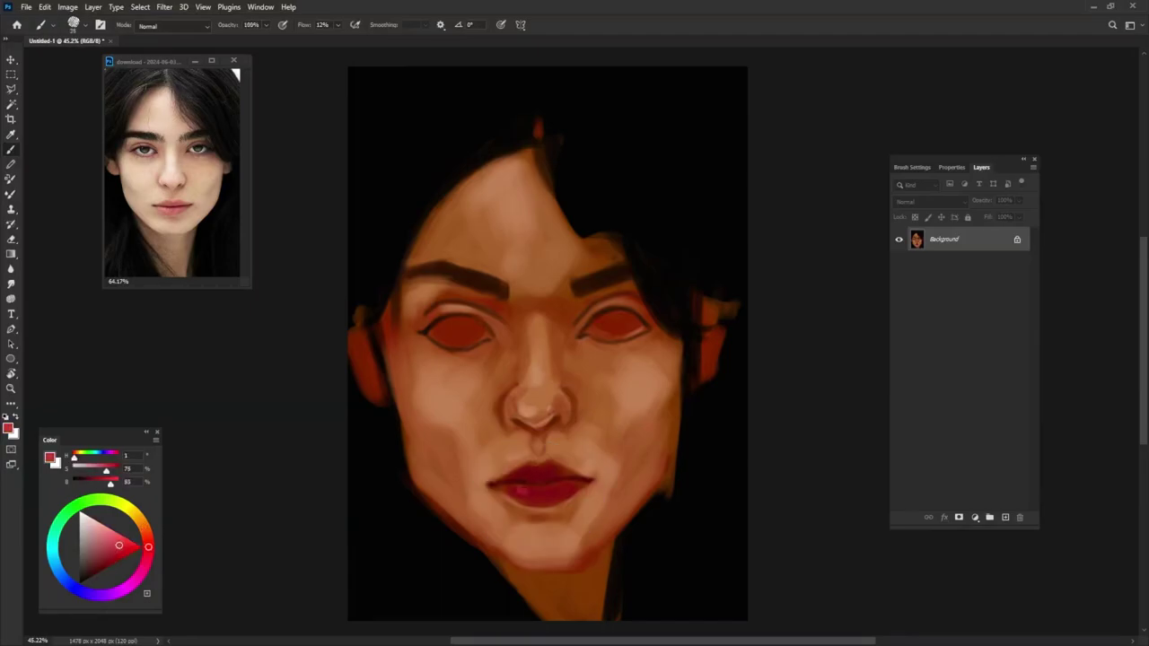
pyautogui.press('9')
pyautogui.press('9')
pyautogui.press('0')
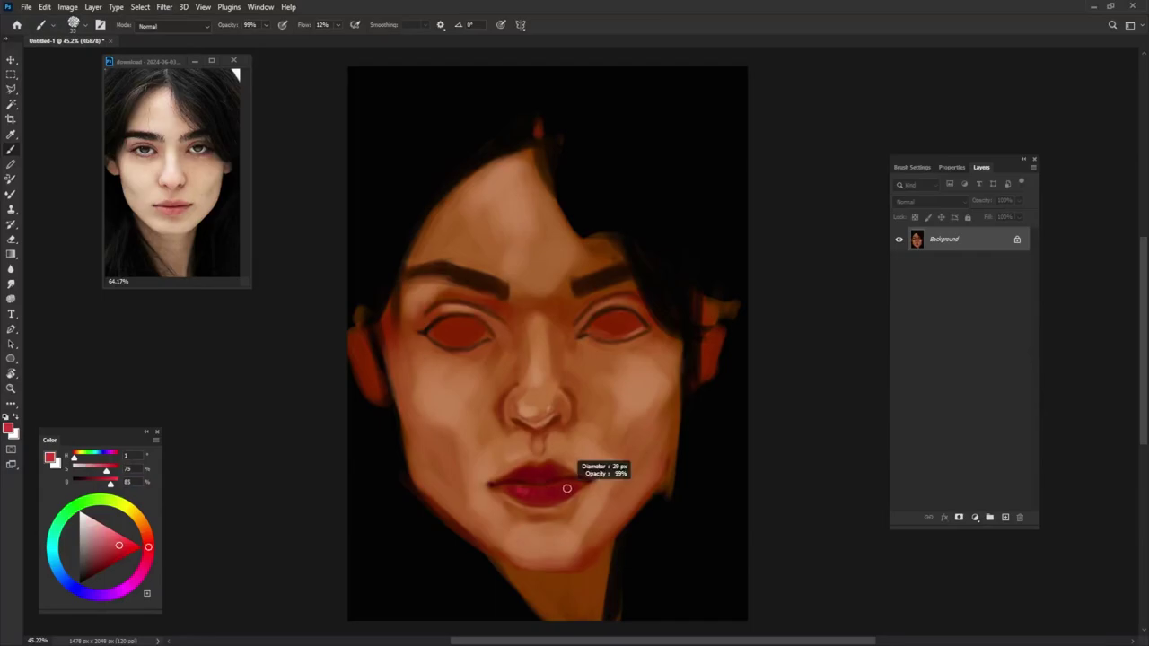
pyautogui.keyDown('alt'); pyautogui.click(567, 488); pyautogui.keyUp('alt')
pyautogui.keyDown('alt'); pyautogui.click(539, 492); pyautogui.keyUp('alt')
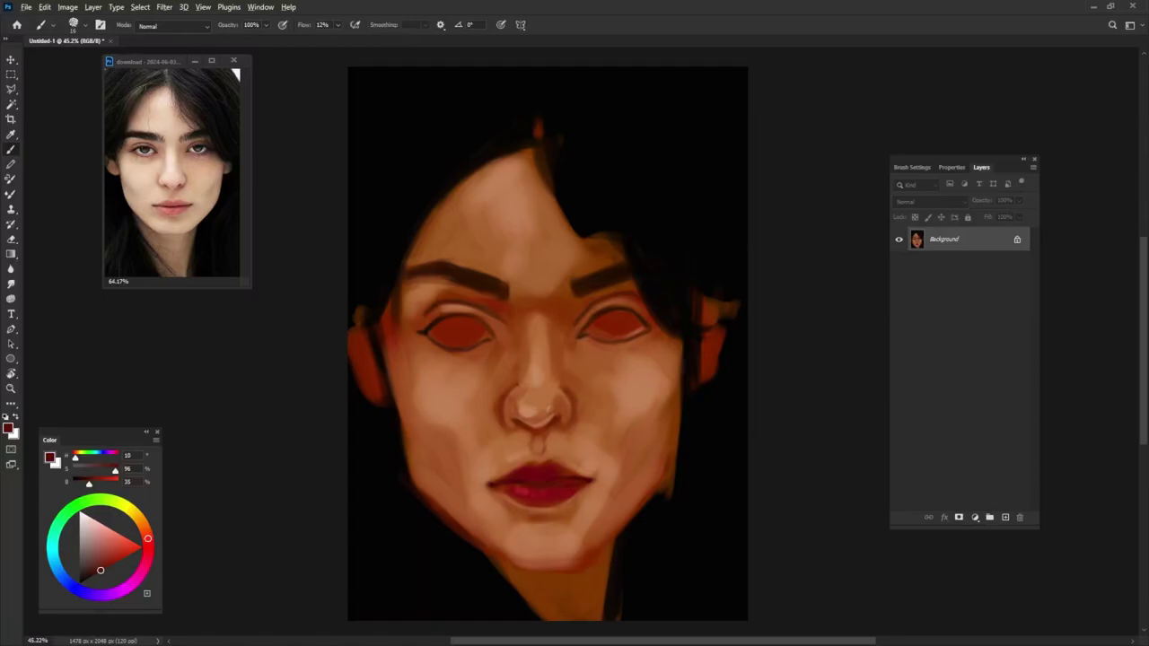
pyautogui.keyDown('alt'); pyautogui.click(467, 394); pyautogui.keyUp('alt')
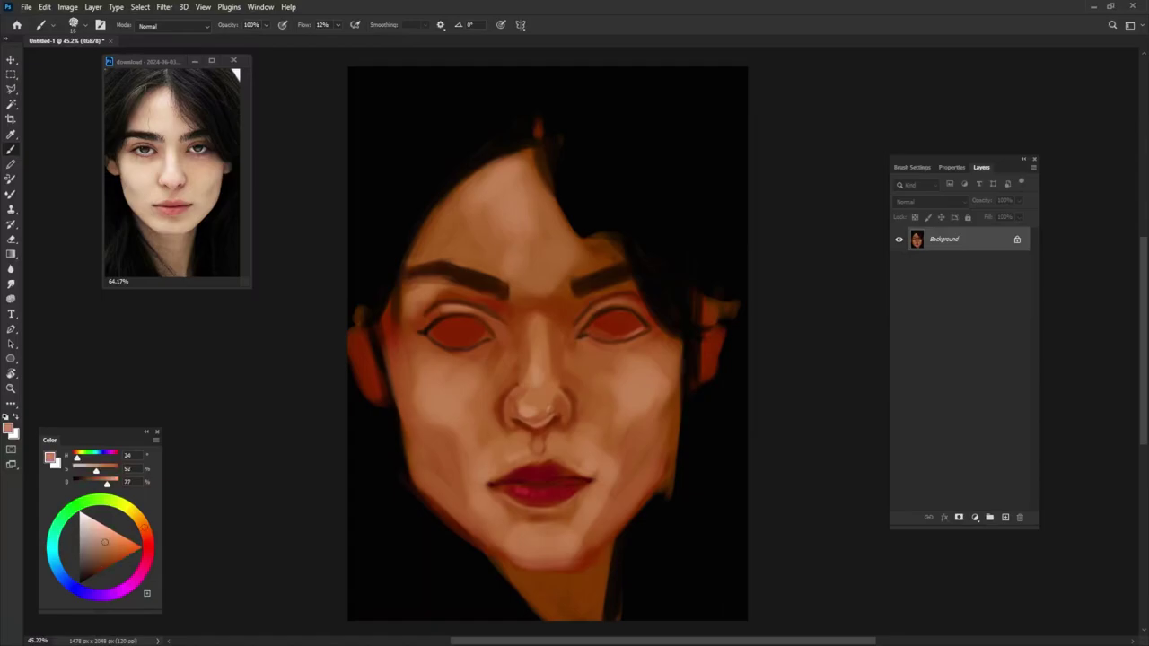
pyautogui.moveTo(534, 462); pyautogui.dragTo(568, 466)
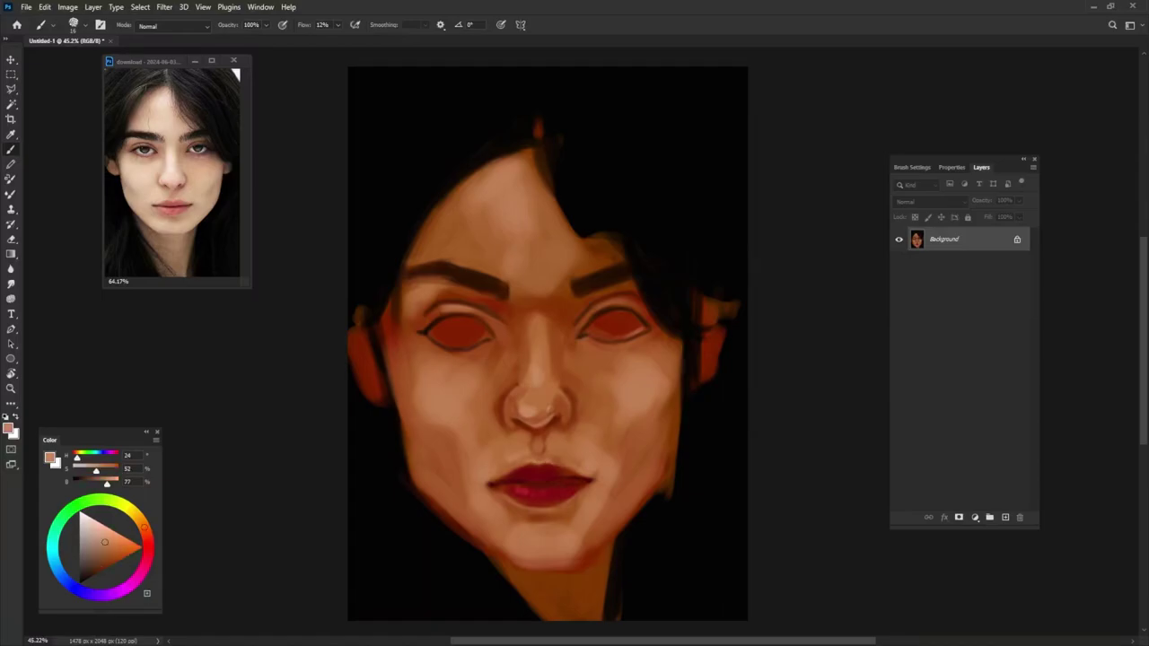
# - Sample crimson, pink and orange skin tones and brighten the upper-left lip edge
pyautogui.keyDown('alt'); pyautogui.click(539, 484); pyautogui.keyUp('alt')
pyautogui.keyDown('alt'); pyautogui.click(539, 474); pyautogui.keyUp('alt')
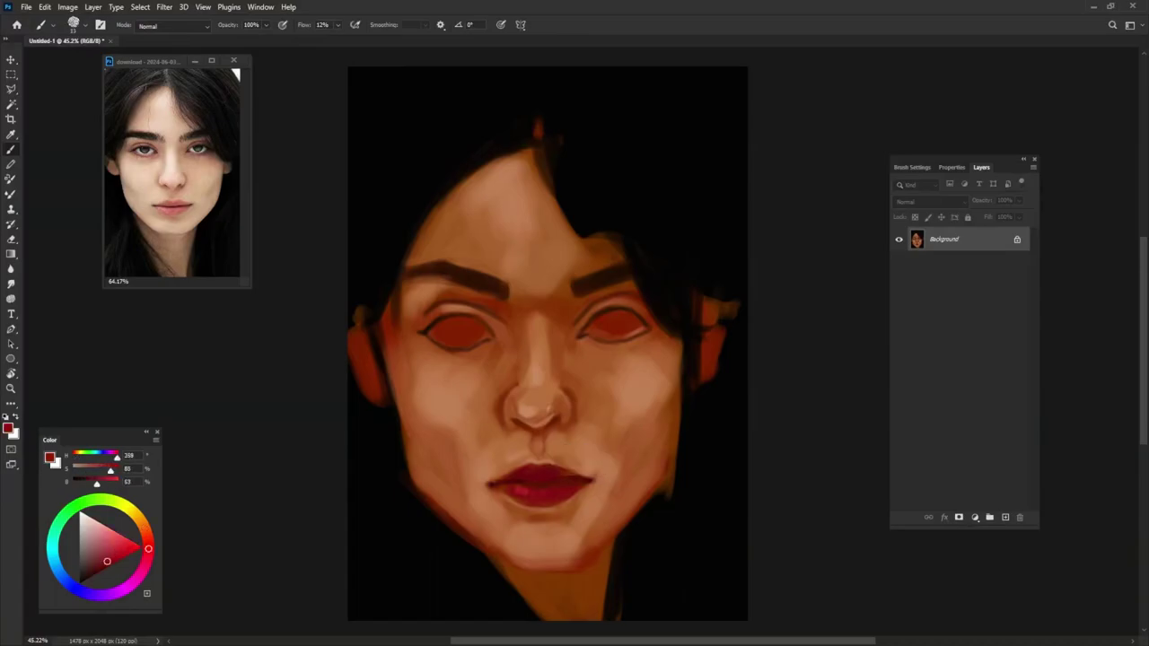
pyautogui.keyDown('alt'); pyautogui.click(538, 480); pyautogui.keyUp('alt')
pyautogui.keyDown('alt'); pyautogui.click(531, 472); pyautogui.keyUp('alt')
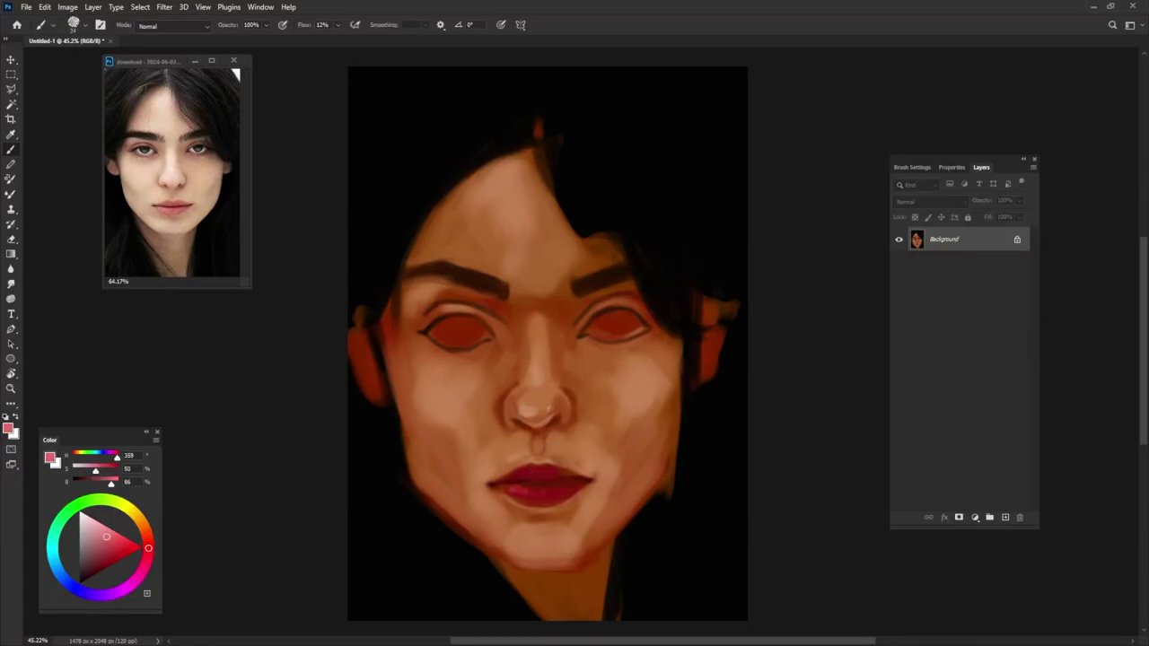
pyautogui.keyDown('alt'); pyautogui.click(499, 478); pyautogui.keyUp('alt')
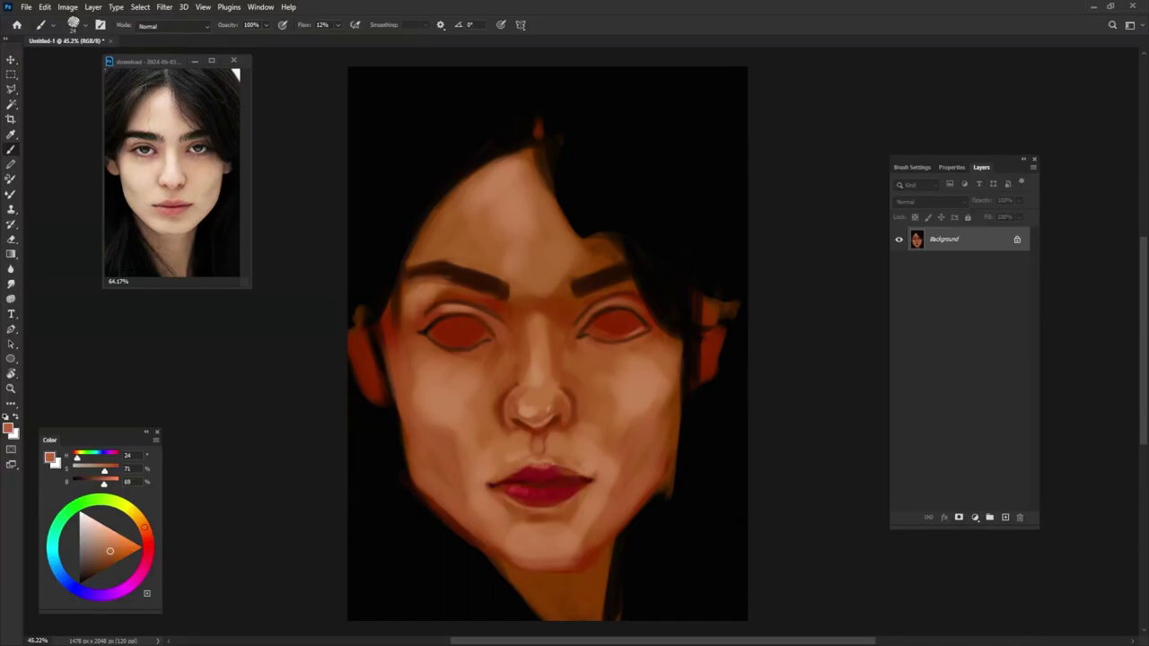
pyautogui.keyDown('alt'); pyautogui.click(565, 473); pyautogui.keyUp('alt')
pyautogui.keyDown('alt'); pyautogui.click(593, 452); pyautogui.keyUp('alt')
pyautogui.press('9')
pyautogui.press('9')
pyautogui.moveTo(524, 462); pyautogui.dragTo(499, 476)
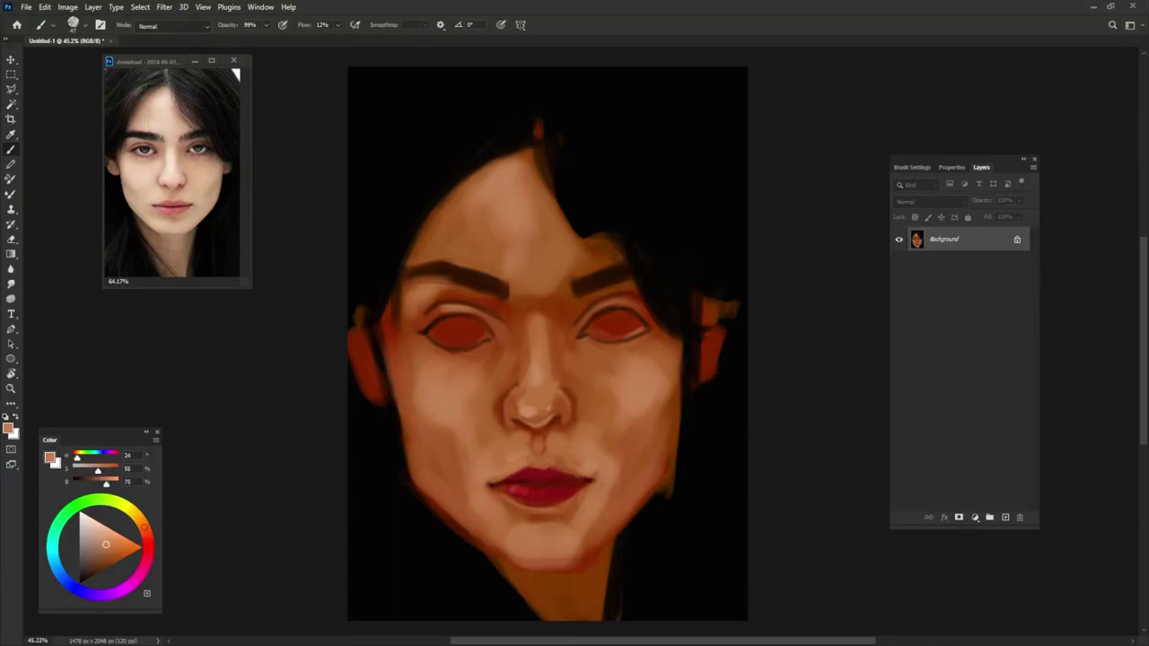
# - Pick a pale whitish grey and paint over the left and right eyes
pyautogui.click(53, 546)
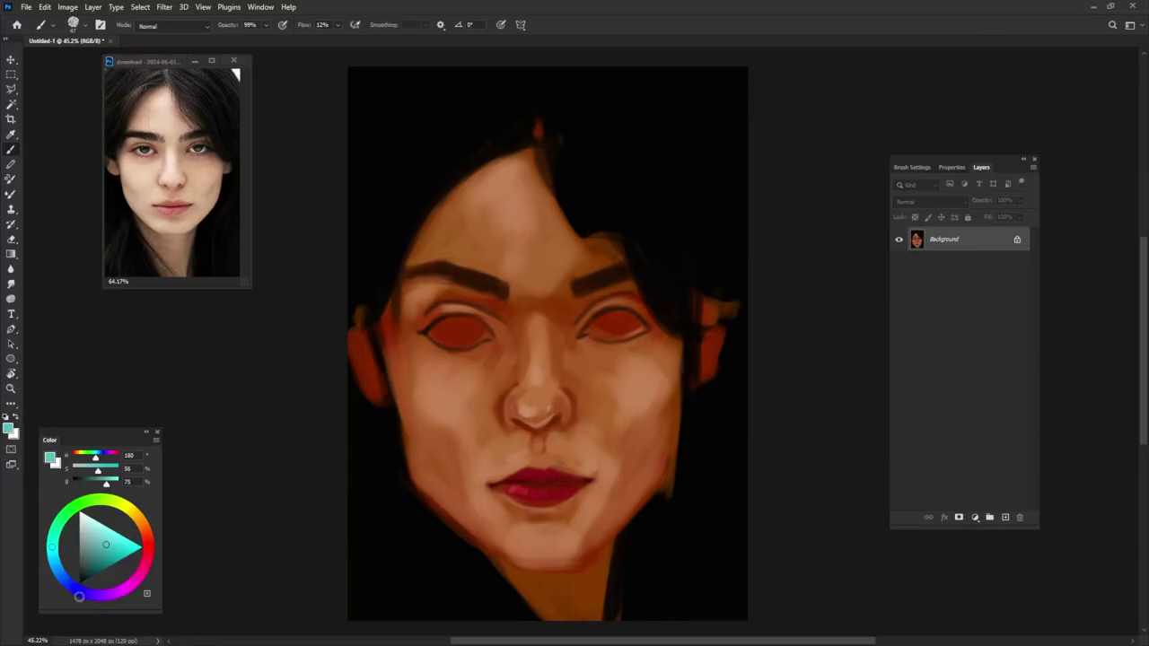
pyautogui.click(122, 505)
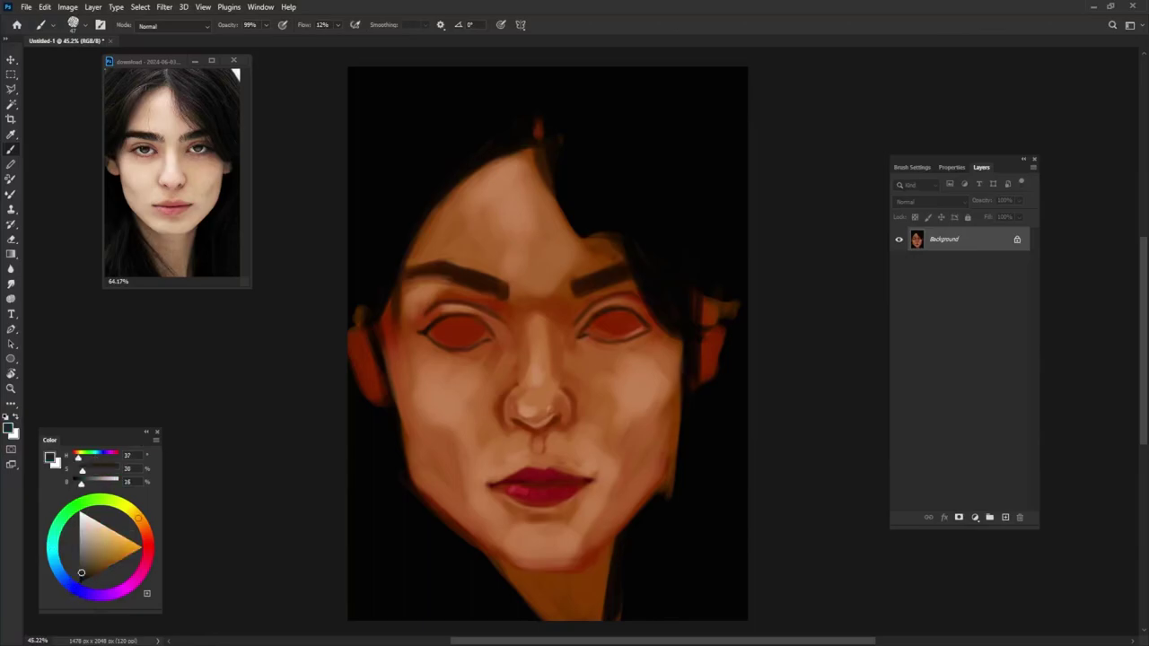
pyautogui.click(84, 555)
pyautogui.click(133, 514)
pyautogui.click(82, 533)
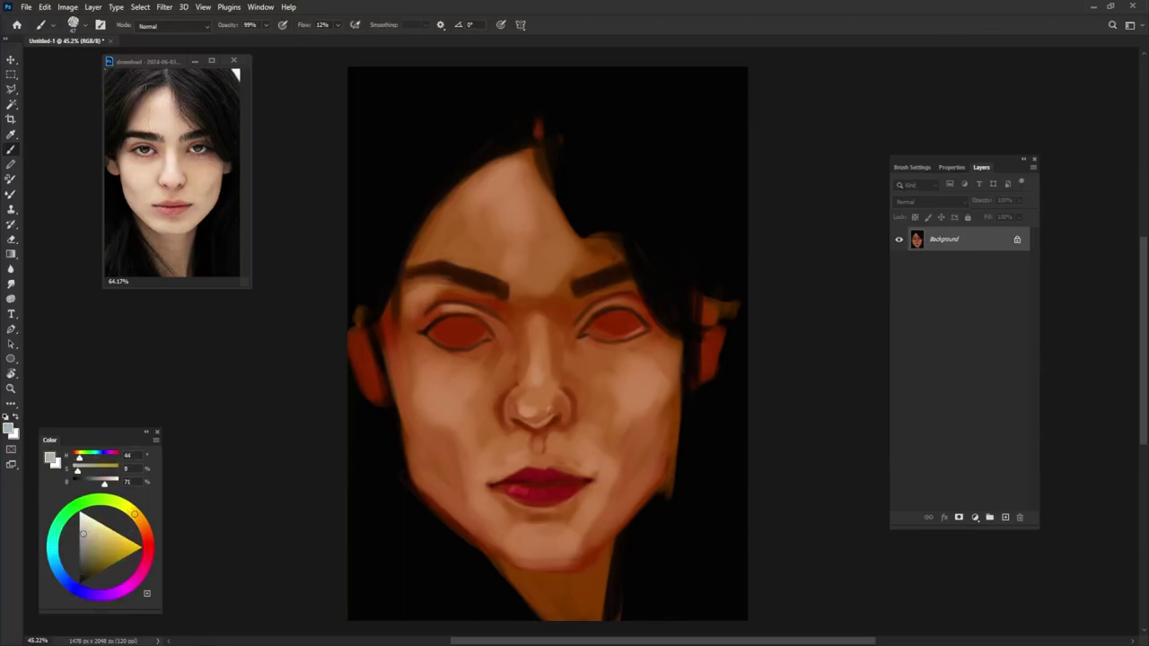
pyautogui.moveTo(442, 330)
pyautogui.mouseDown()
pyautogui.moveTo(479, 323)
pyautogui.moveTo(458, 320)
pyautogui.moveTo(472, 338)
pyautogui.moveTo(483, 327)
pyautogui.moveTo(472, 328)
pyautogui.mouseUp()
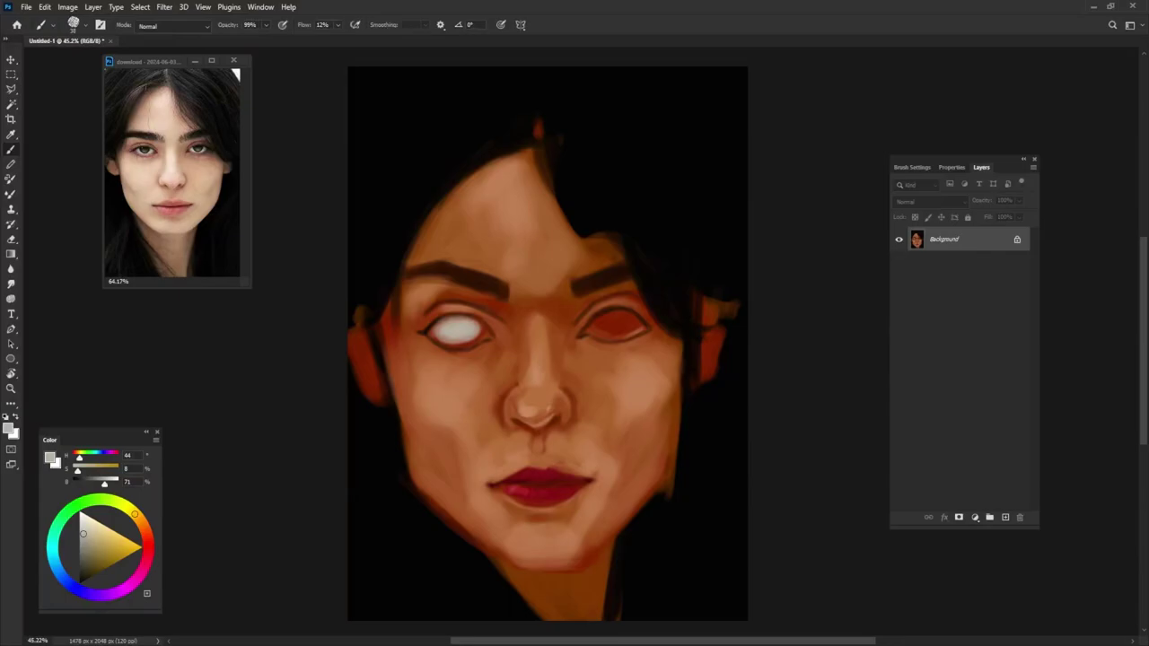
pyautogui.moveTo(605, 325); pyautogui.dragTo(635, 327)
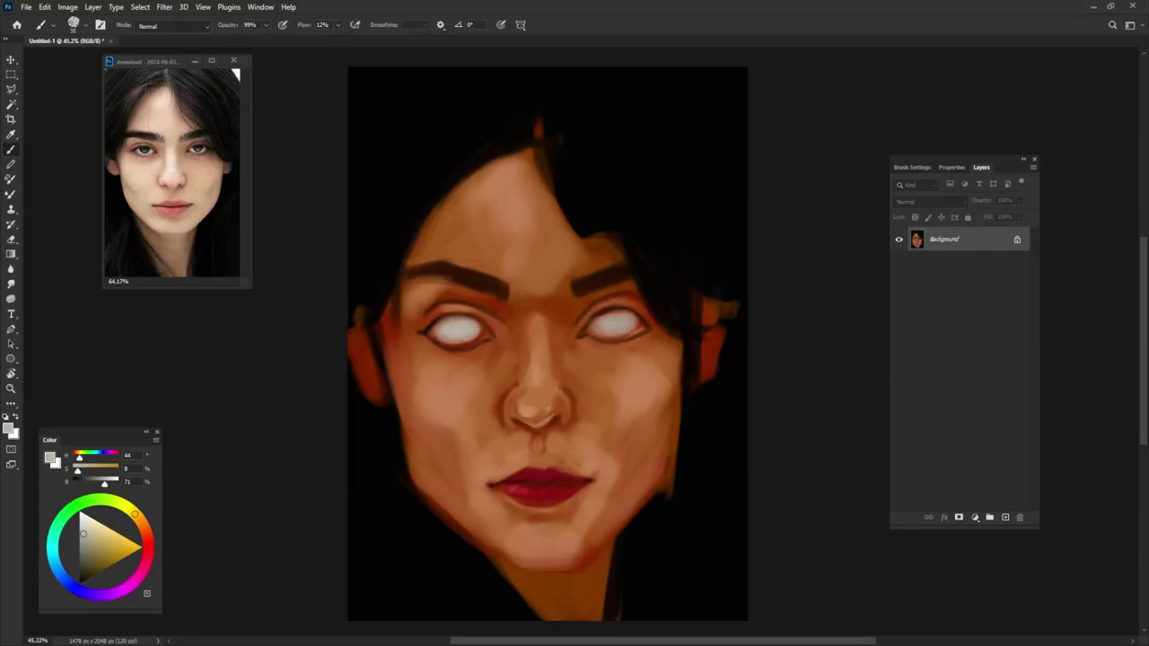
# - Darken both upper eyelids and the left lower lid with dark red-brown at full opacity
pyautogui.press('0')
pyautogui.keyDown('alt'); pyautogui.click(508, 206); pyautogui.keyUp('alt')
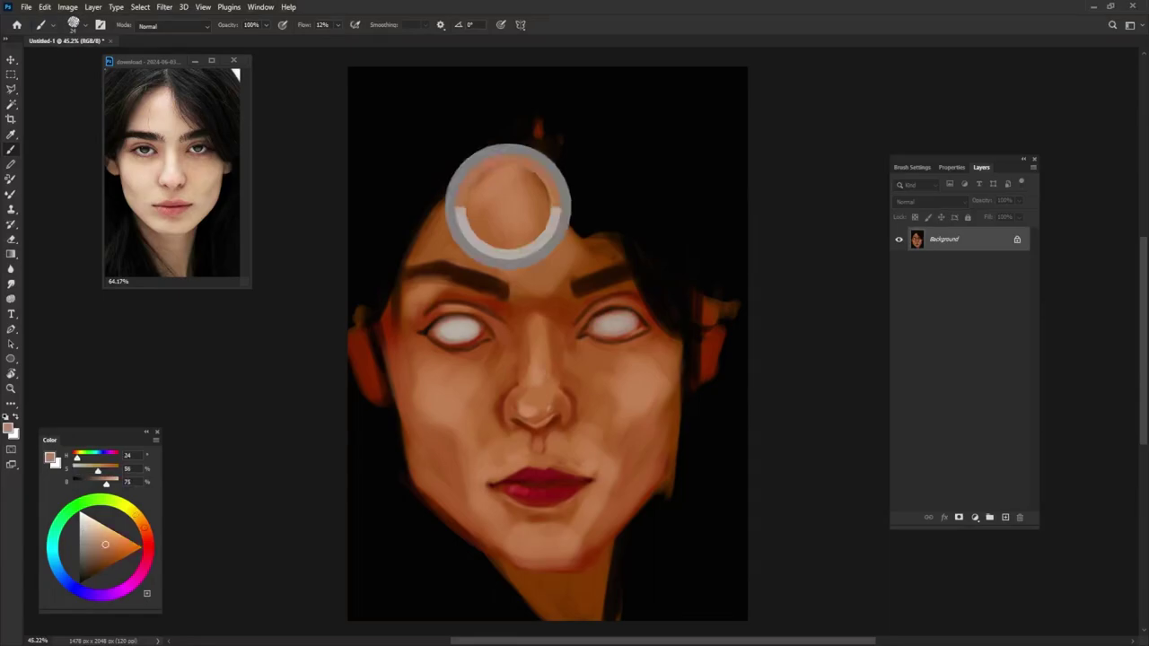
pyautogui.click(111, 564)
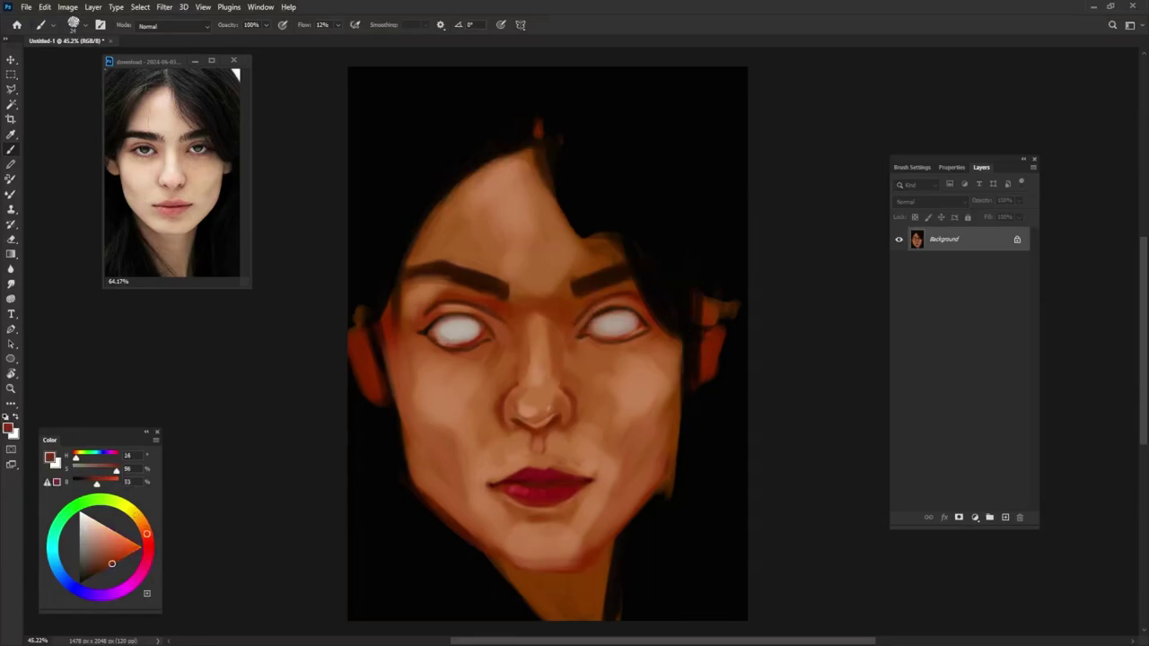
pyautogui.click(103, 556)
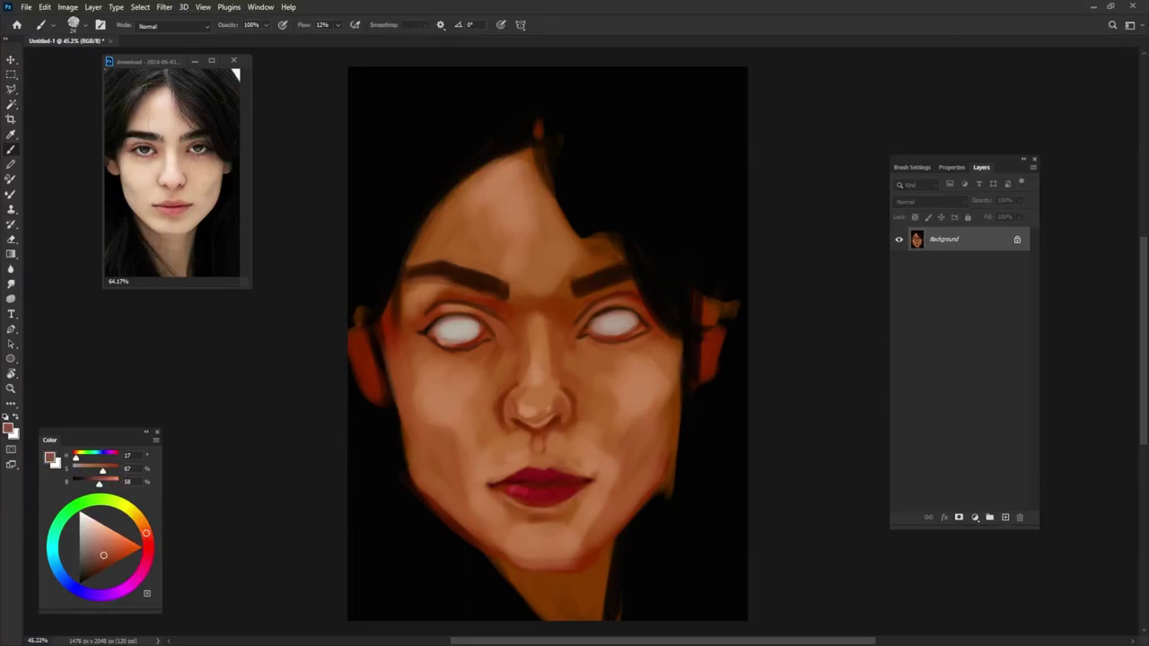
pyautogui.keyDown('alt'); pyautogui.click(628, 306); pyautogui.keyUp('alt')
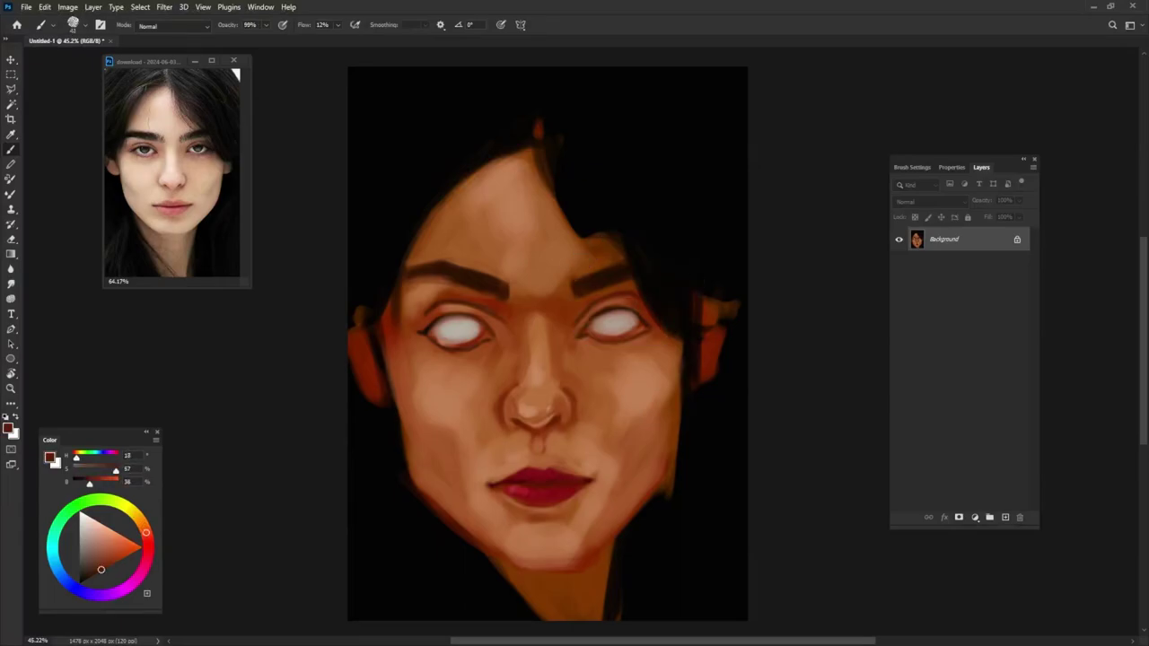
pyautogui.moveTo(585, 316); pyautogui.dragTo(608, 305)
pyautogui.moveTo(422, 323)
pyautogui.mouseDown()
pyautogui.moveTo(457, 309)
pyautogui.moveTo(499, 330)
pyautogui.mouseUp()
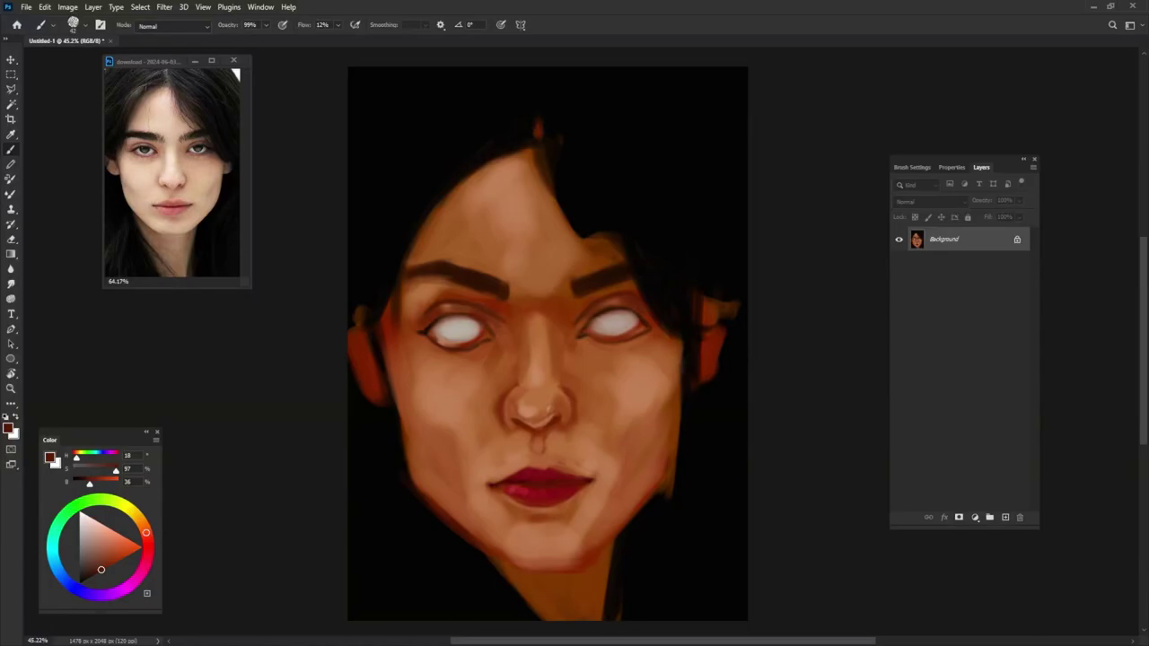
pyautogui.keyDown('alt'); pyautogui.click(456, 342); pyautogui.keyUp('alt')
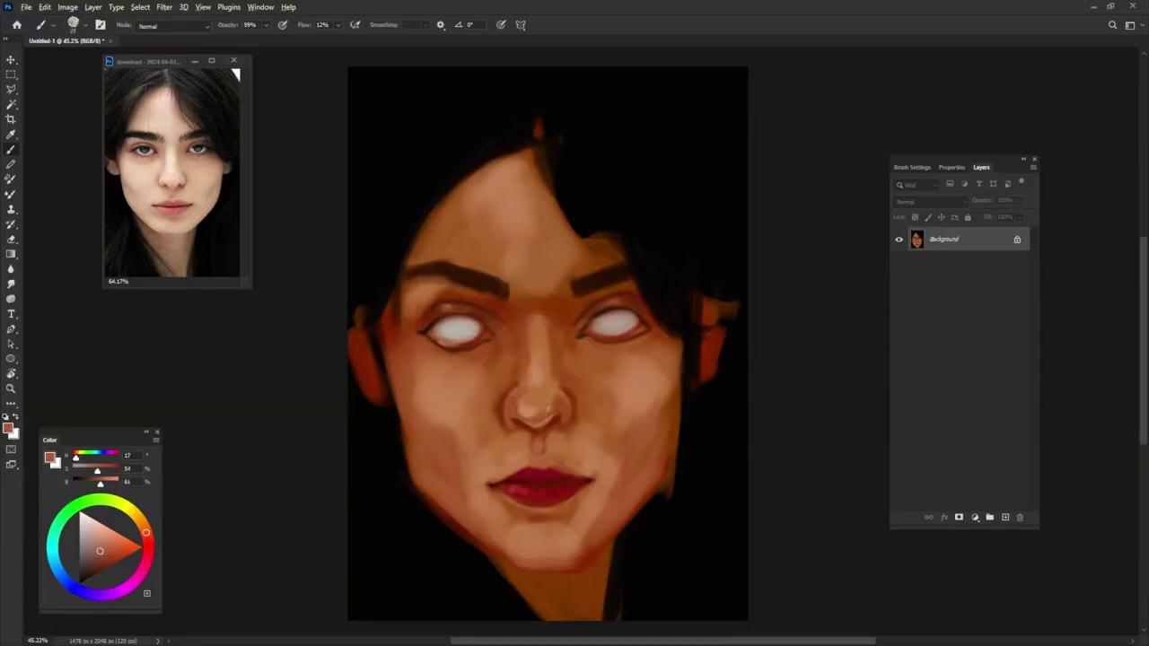
pyautogui.keyDown('alt'); pyautogui.click(462, 342); pyautogui.keyUp('alt')
pyautogui.moveTo(433, 340); pyautogui.dragTo(474, 341)
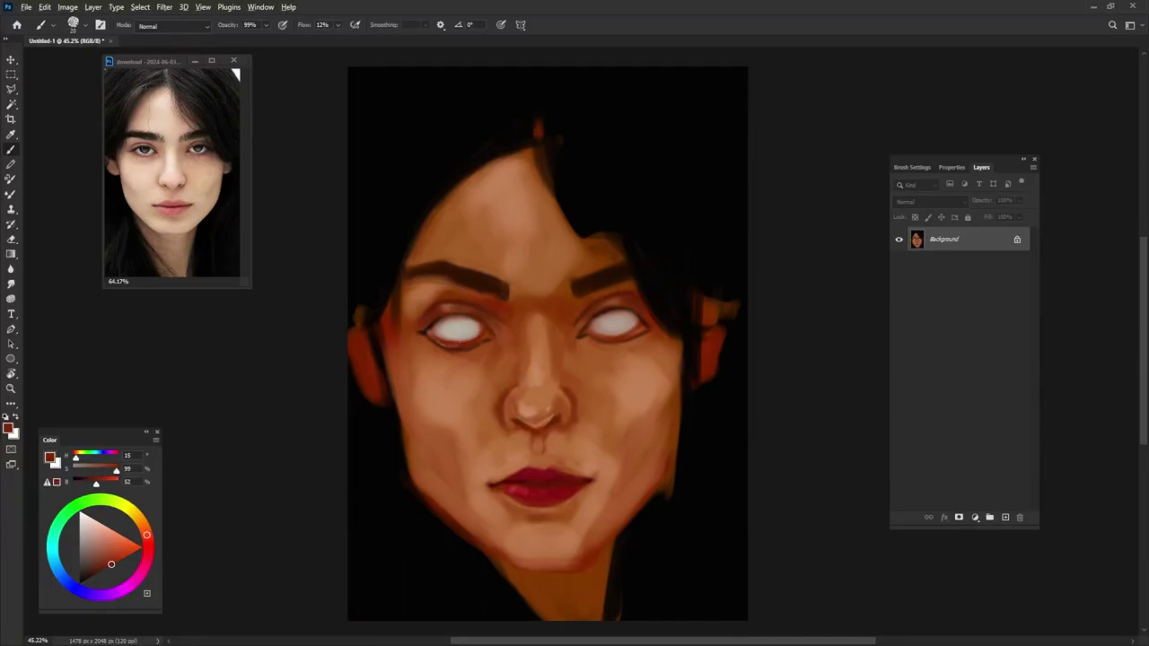
# - Line both upper lids and the left lower lid in near-black
pyautogui.keyDown('alt'); pyautogui.click(426, 328); pyautogui.keyUp('alt')
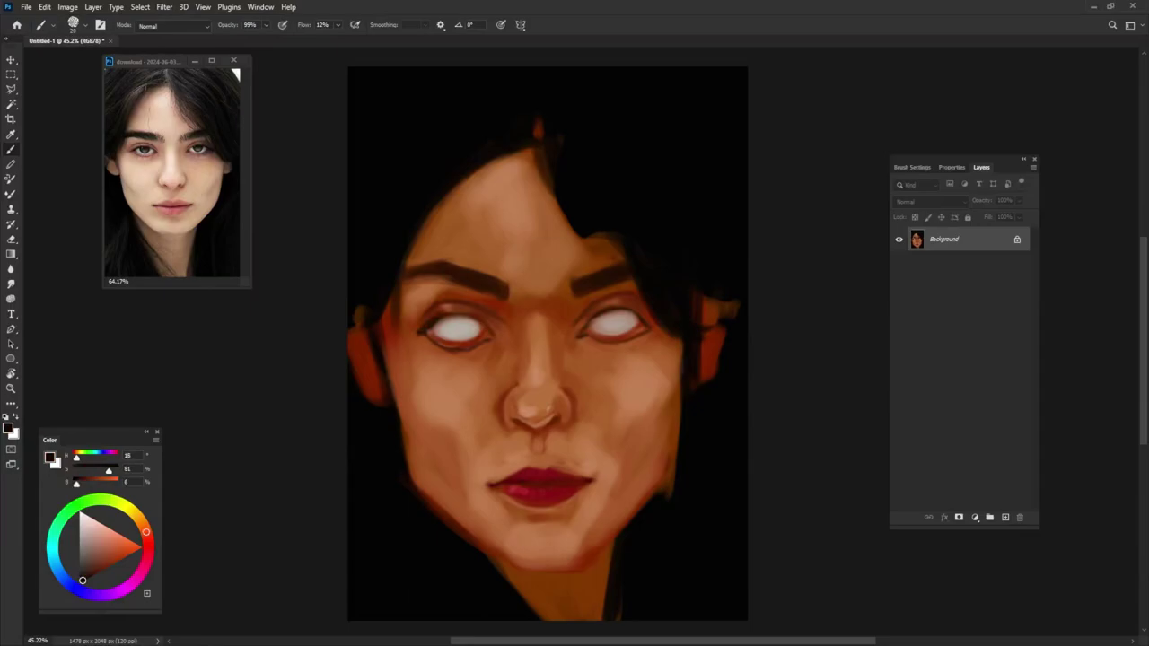
pyautogui.moveTo(447, 310); pyautogui.dragTo(472, 316)
pyautogui.moveTo(614, 305); pyautogui.dragTo(654, 325)
pyautogui.moveTo(428, 340); pyautogui.dragTo(443, 349)
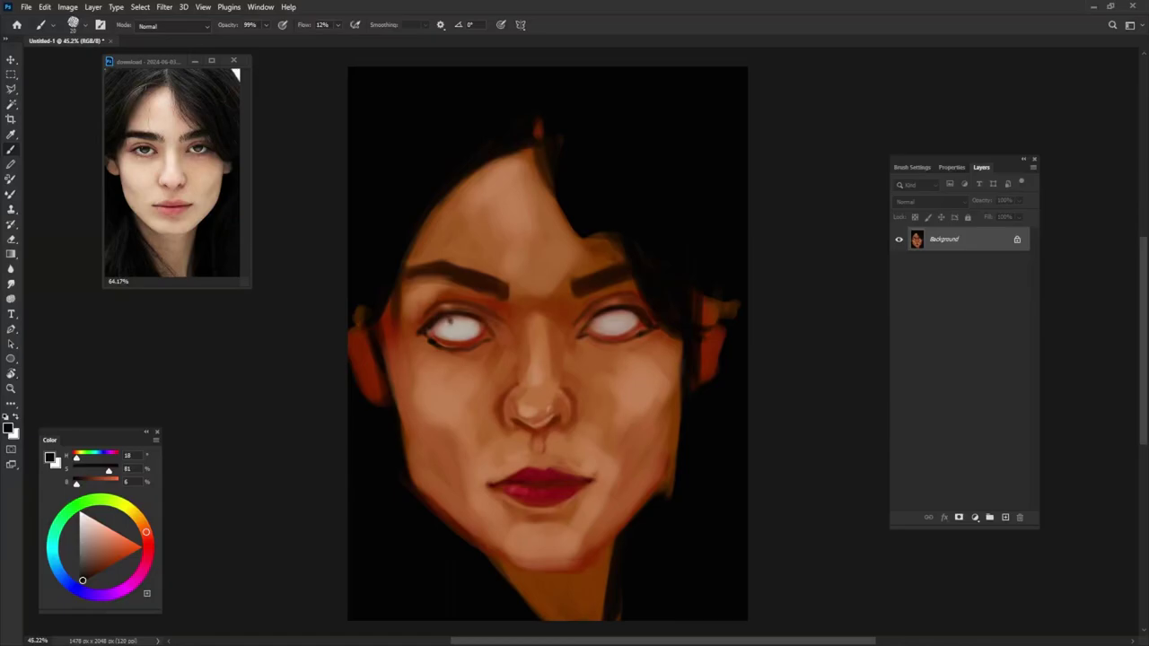
# - Paint dark irises and pupils into both eyes and darken the right iris edge
pyautogui.moveTo(447, 323)
pyautogui.mouseDown()
pyautogui.moveTo(467, 336)
pyautogui.moveTo(467, 321)
pyautogui.moveTo(470, 332)
pyautogui.moveTo(454, 336)
pyautogui.moveTo(472, 329)
pyautogui.mouseUp()
pyautogui.moveTo(598, 320); pyautogui.dragTo(628, 329)
pyautogui.moveTo(605, 332); pyautogui.dragTo(621, 334)
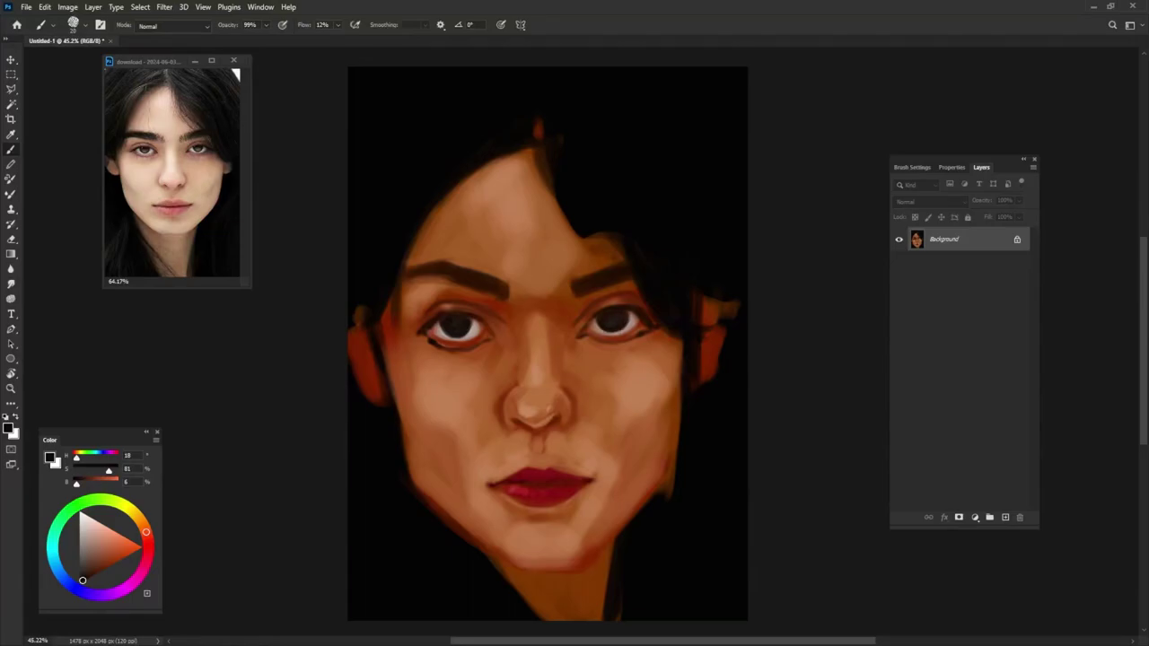
pyautogui.moveTo(146, 532); pyautogui.dragTo(143, 519)
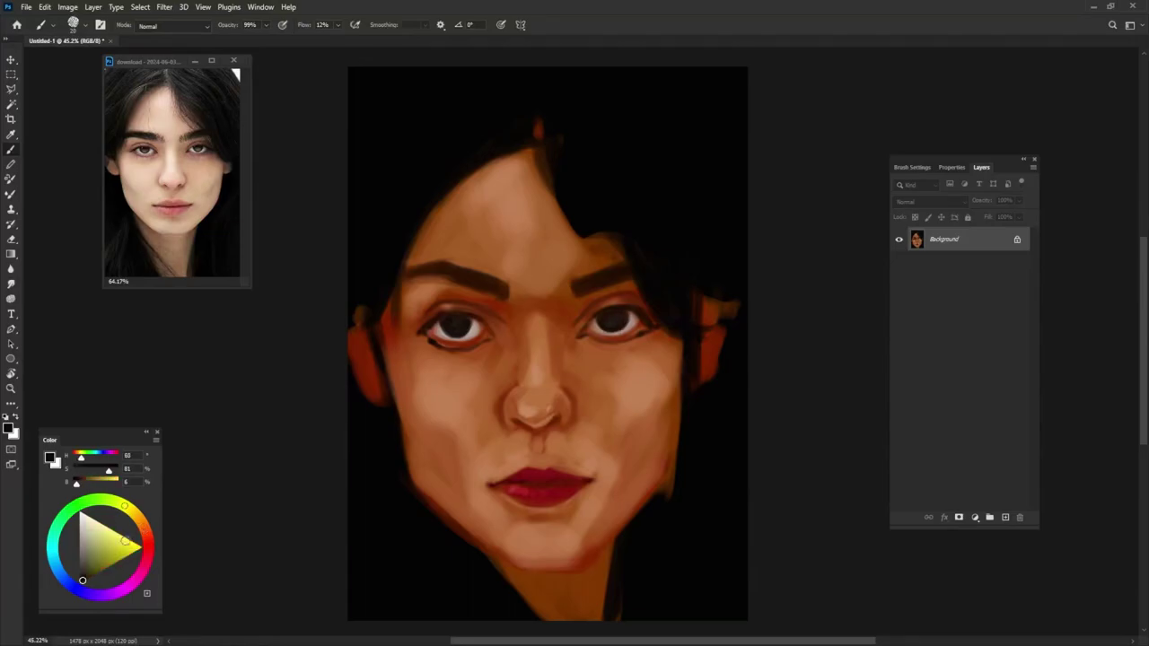
pyautogui.click(101, 565)
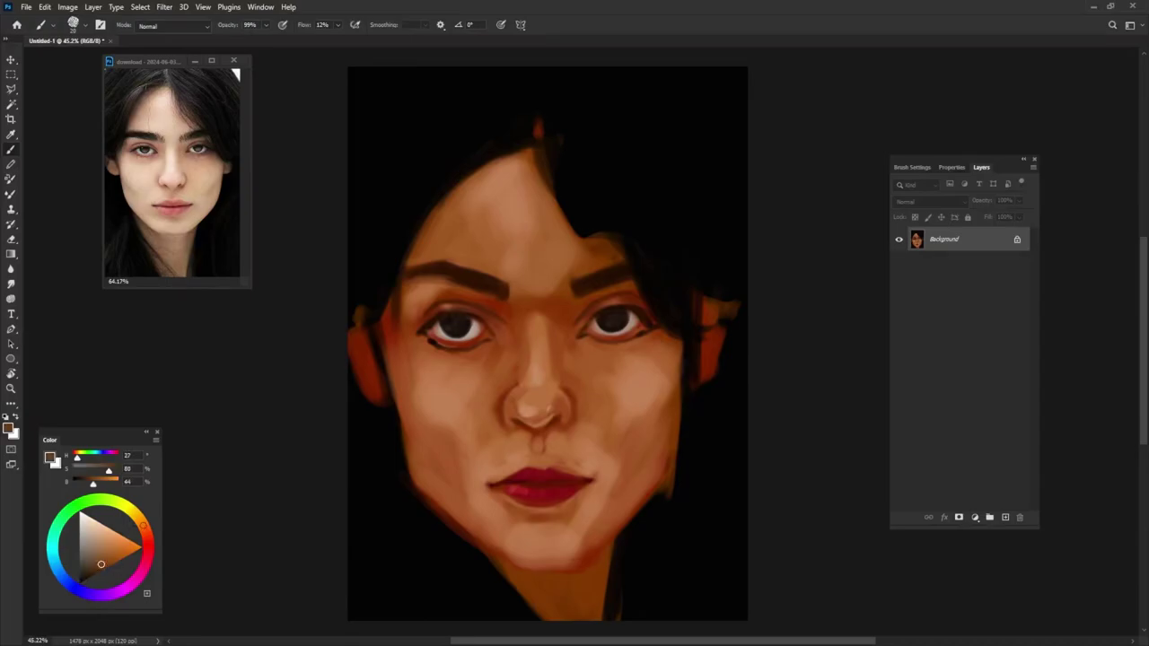
pyautogui.click(92, 570)
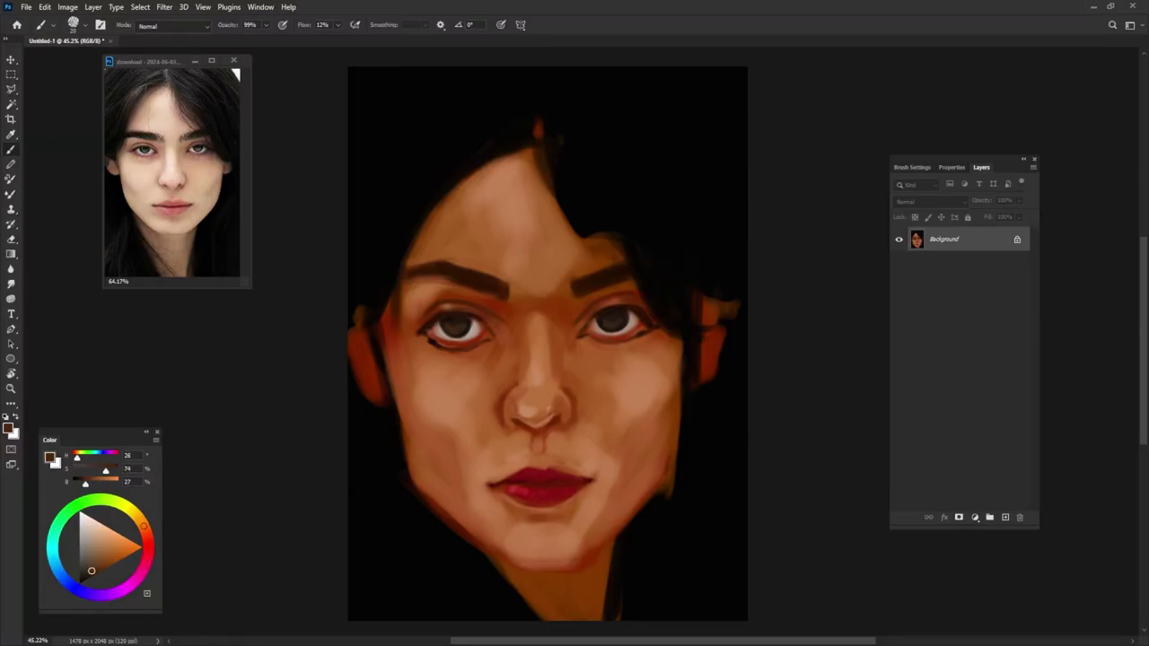
pyautogui.click(106, 542)
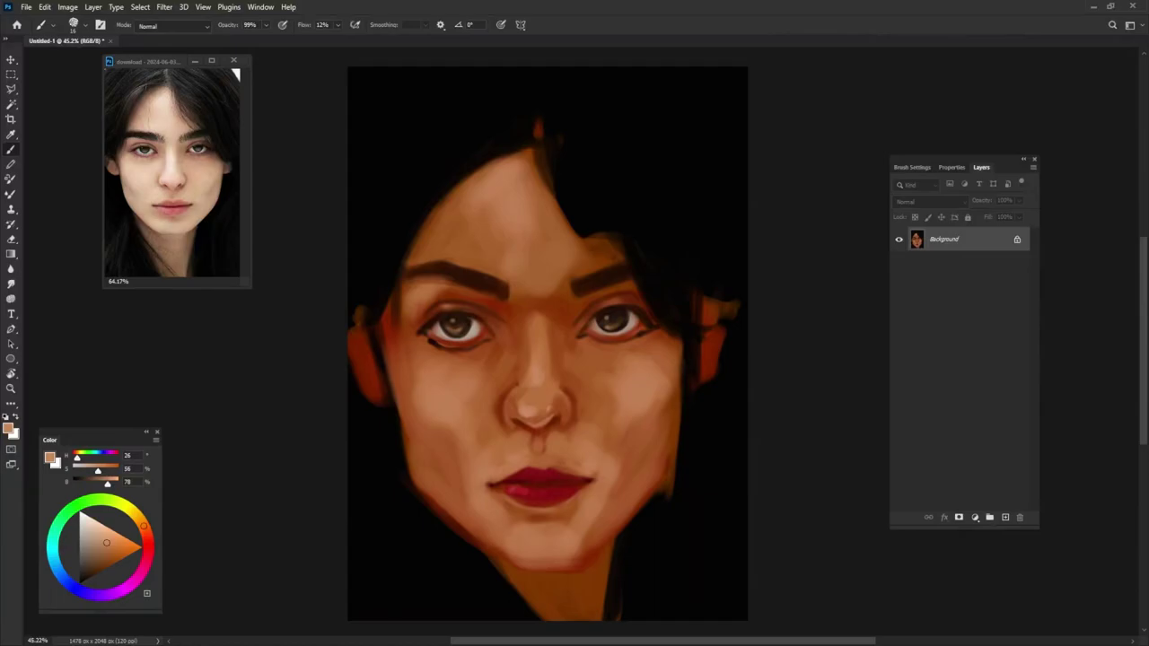
pyautogui.keyDown('alt'); pyautogui.click(398, 301); pyautogui.keyUp('alt')
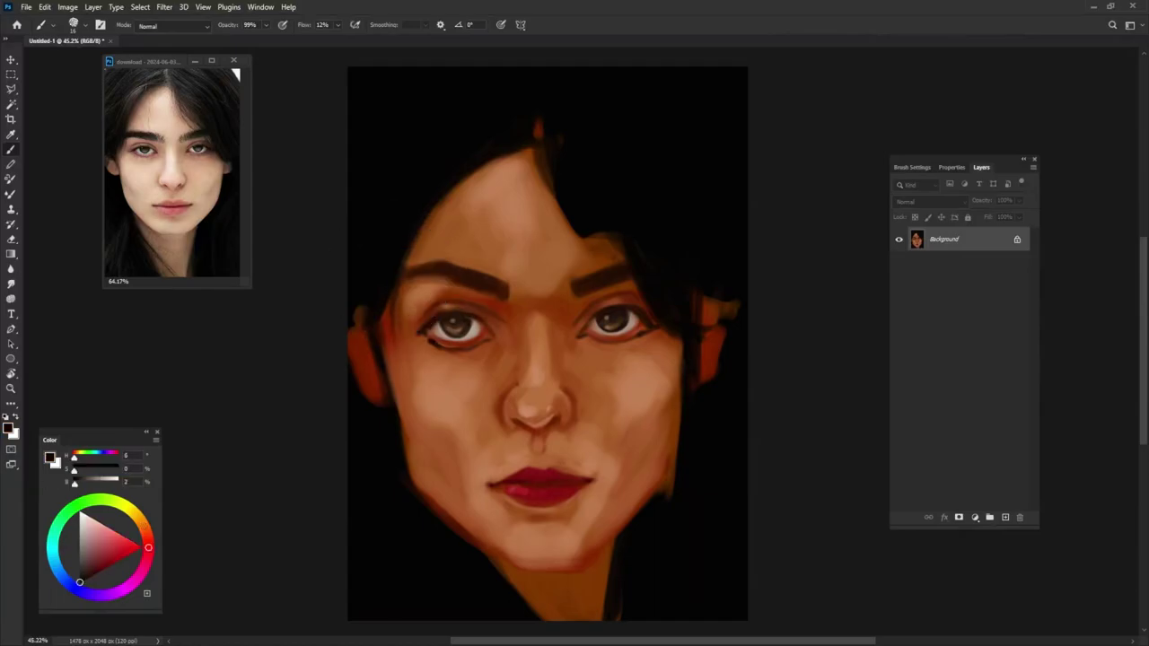
# - Paint dark hair strands across the forehead, beside the right eye and over both ears
pyautogui.moveTo(551, 195)
pyautogui.mouseDown()
pyautogui.moveTo(603, 257)
pyautogui.moveTo(625, 252)
pyautogui.moveTo(612, 241)
pyautogui.moveTo(622, 260)
pyautogui.mouseUp()
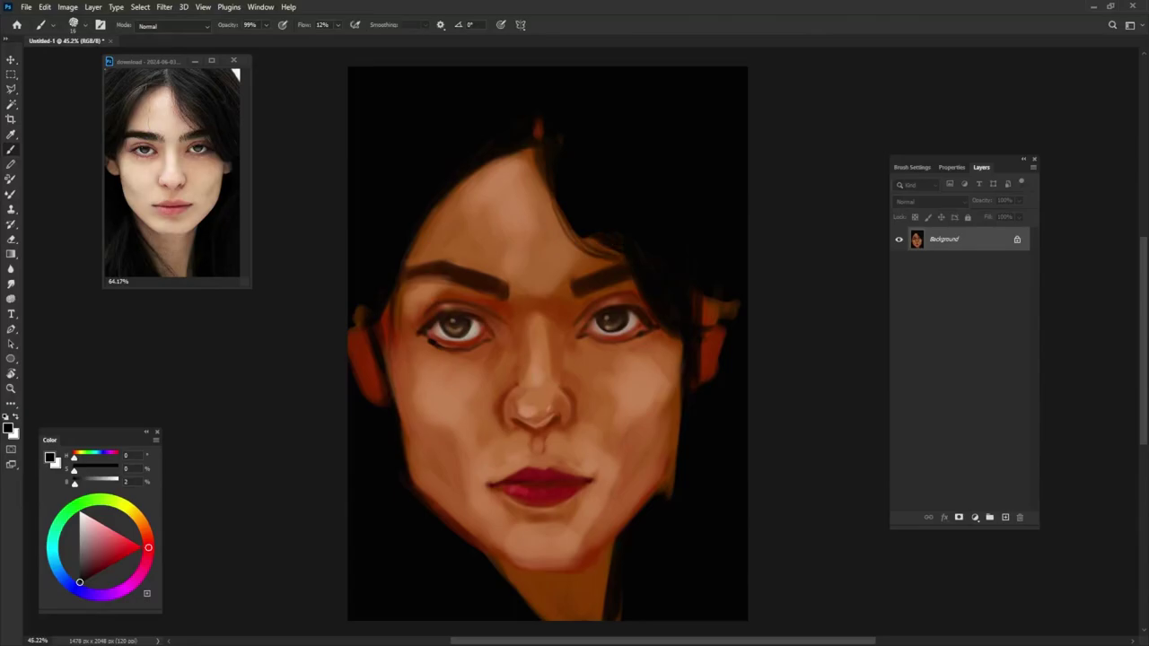
pyautogui.moveTo(492, 173); pyautogui.dragTo(425, 224)
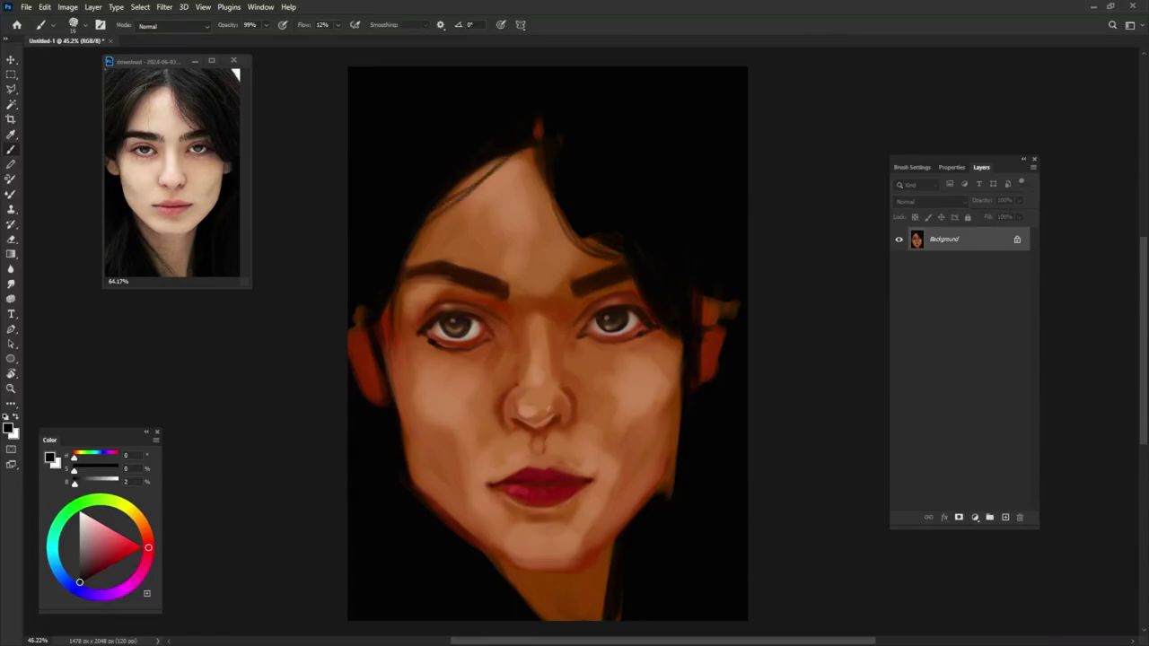
pyautogui.moveTo(623, 283)
pyautogui.mouseDown()
pyautogui.moveTo(681, 359)
pyautogui.moveTo(679, 347)
pyautogui.mouseUp()
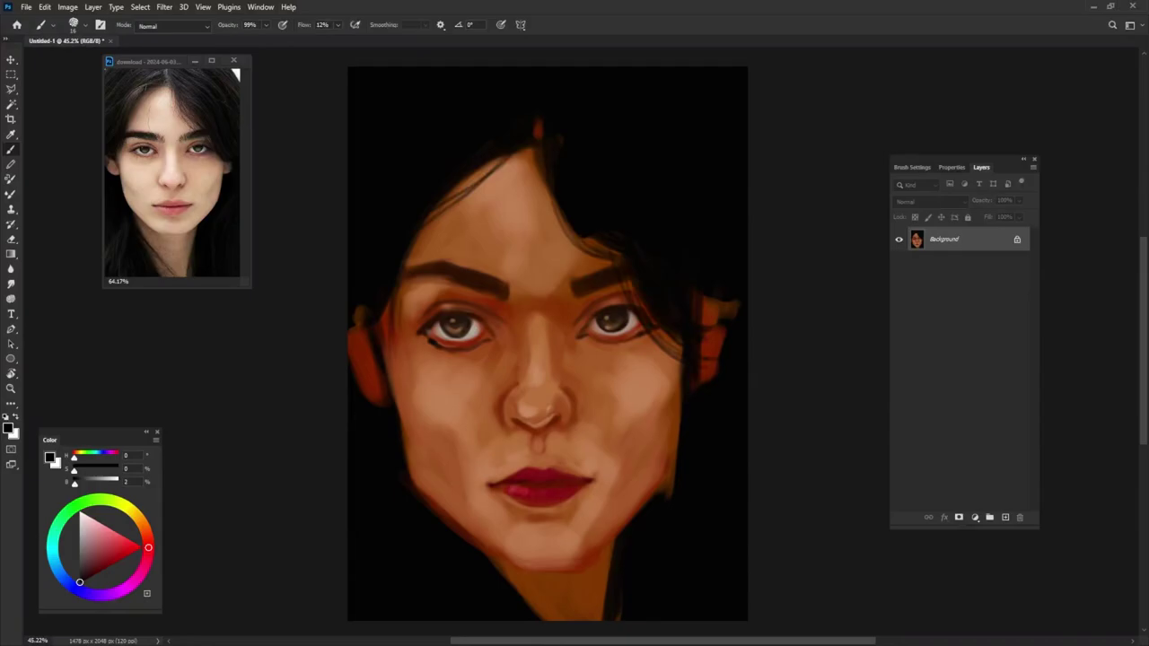
pyautogui.moveTo(736, 305)
pyautogui.mouseDown()
pyautogui.moveTo(706, 334)
pyautogui.moveTo(696, 314)
pyautogui.moveTo(702, 352)
pyautogui.mouseUp()
pyautogui.moveTo(369, 364)
pyautogui.mouseDown()
pyautogui.moveTo(352, 345)
pyautogui.moveTo(359, 310)
pyautogui.mouseUp()
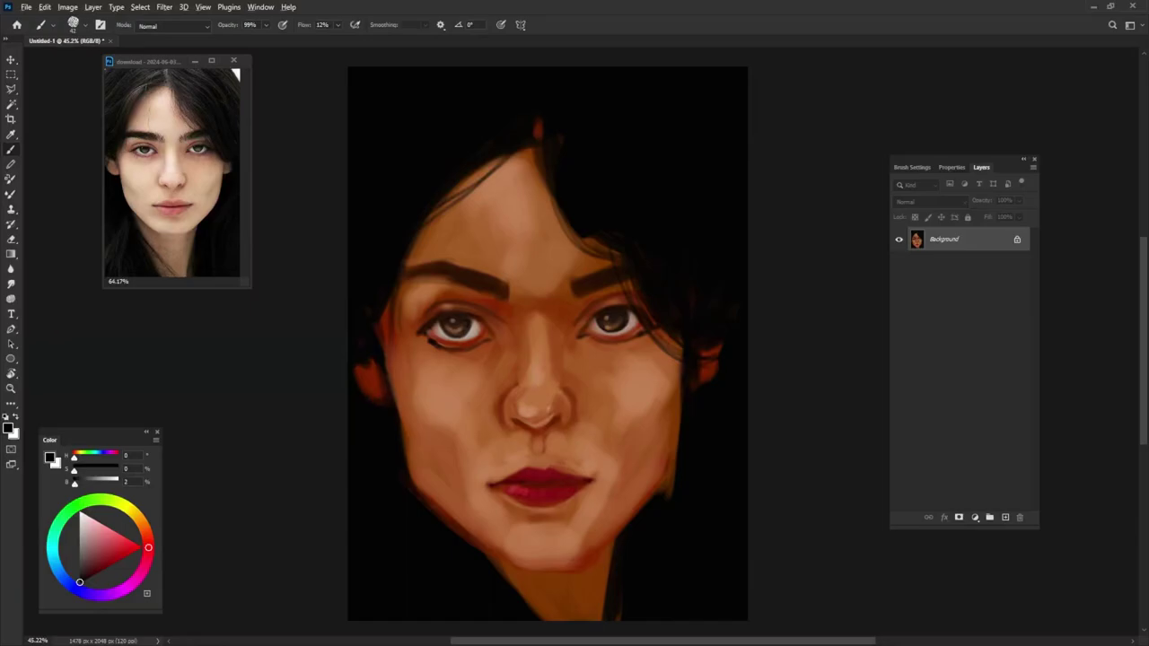
# - Darken the right jaw edge and shade the chin and neck with dark reddish brown
pyautogui.keyDown('alt'); pyautogui.click(371, 387); pyautogui.keyUp('alt')
pyautogui.keyDown('alt'); pyautogui.click(691, 476); pyautogui.keyUp('alt')
pyautogui.moveTo(671, 472); pyautogui.dragTo(666, 497)
pyautogui.keyDown('alt'); pyautogui.click(434, 302); pyautogui.keyUp('alt')
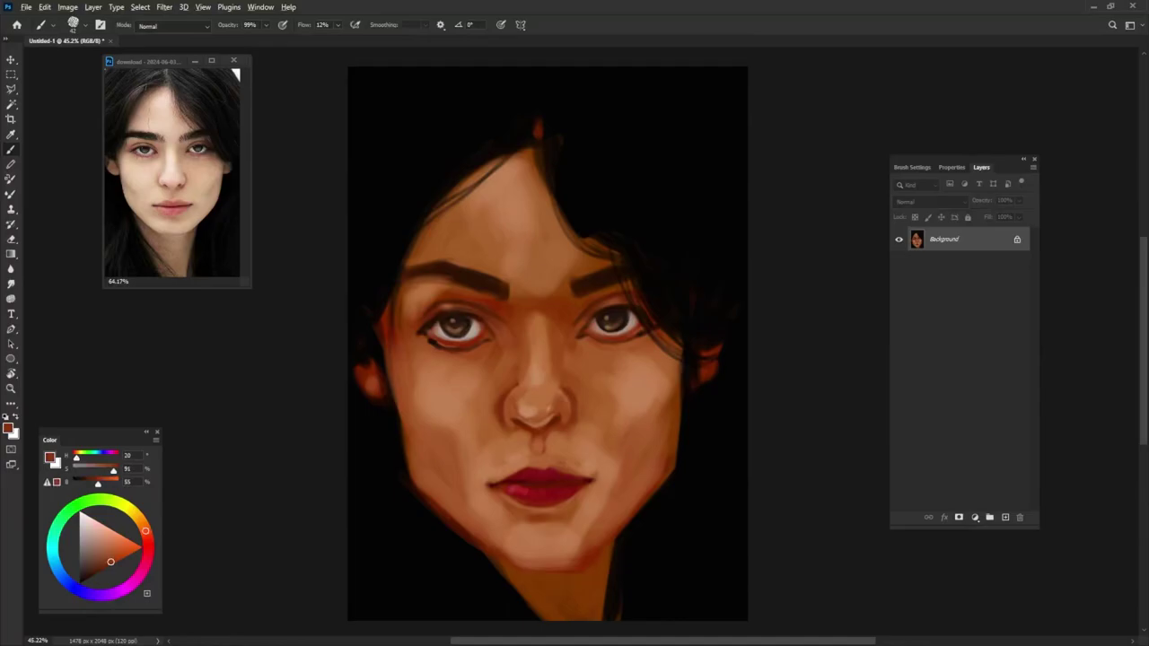
pyautogui.keyDown('alt'); pyautogui.click(508, 574); pyautogui.keyUp('alt')
pyautogui.moveTo(505, 575)
pyautogui.mouseDown()
pyautogui.moveTo(592, 570)
pyautogui.moveTo(576, 617)
pyautogui.moveTo(513, 605)
pyautogui.moveTo(580, 610)
pyautogui.mouseUp()
pyautogui.keyDown('alt'); pyautogui.click(580, 606); pyautogui.keyUp('alt')
pyautogui.moveTo(599, 563); pyautogui.dragTo(594, 609)
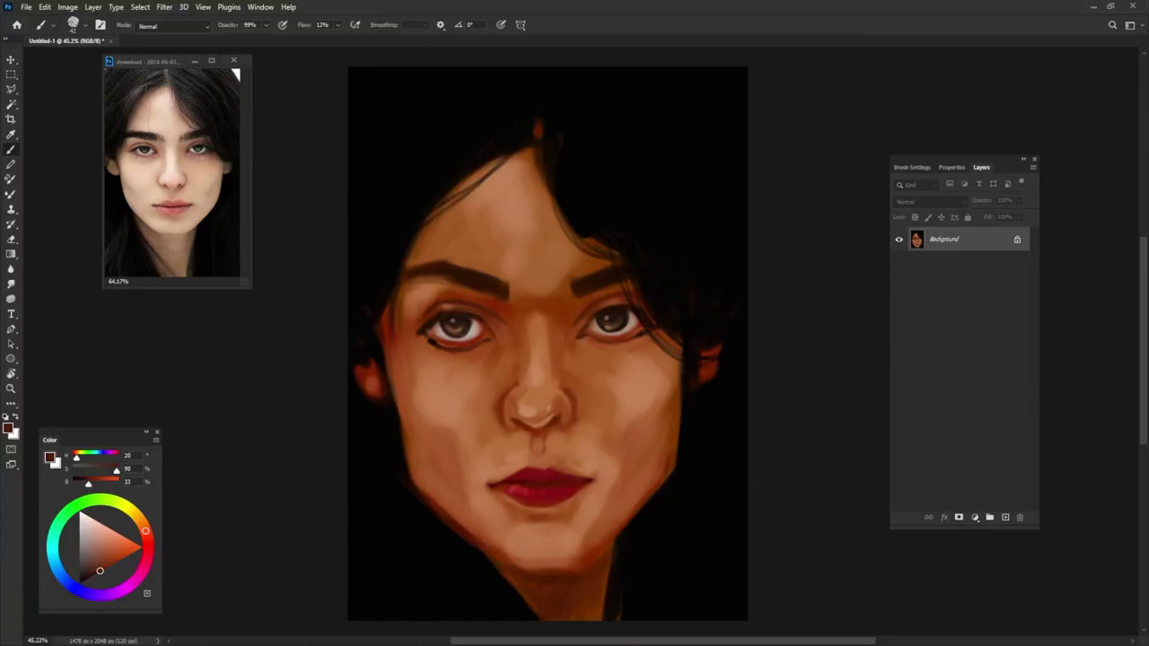
# - Add dark grey highlights to the upper-left and upper-right hair
pyautogui.press('d')
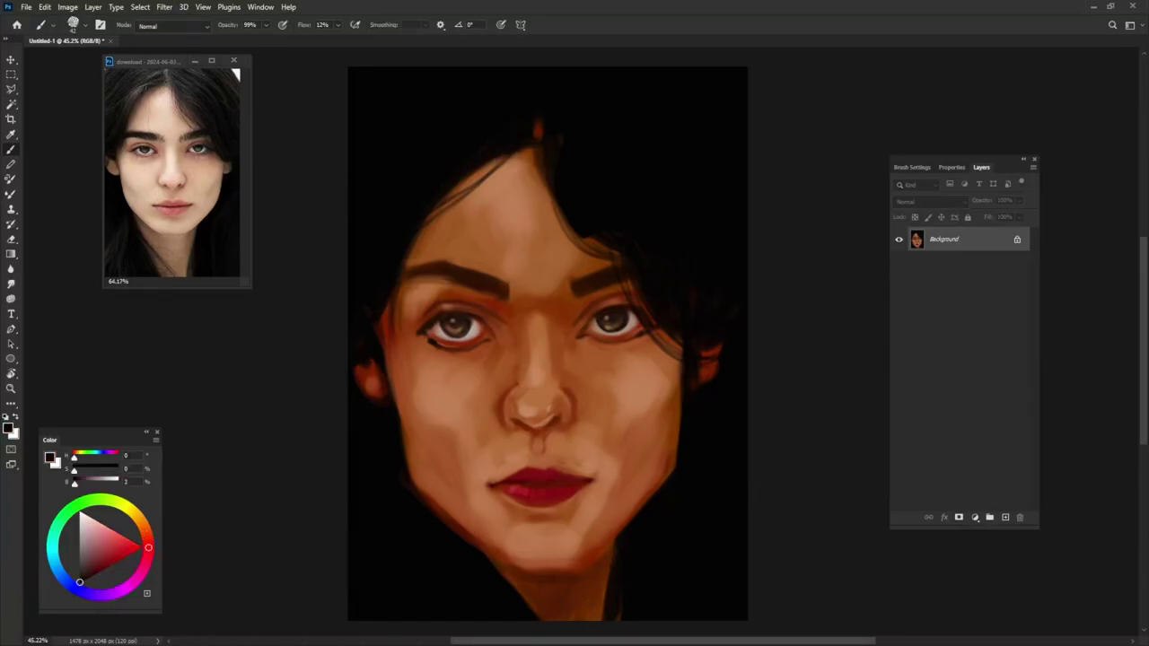
pyautogui.click(80, 572)
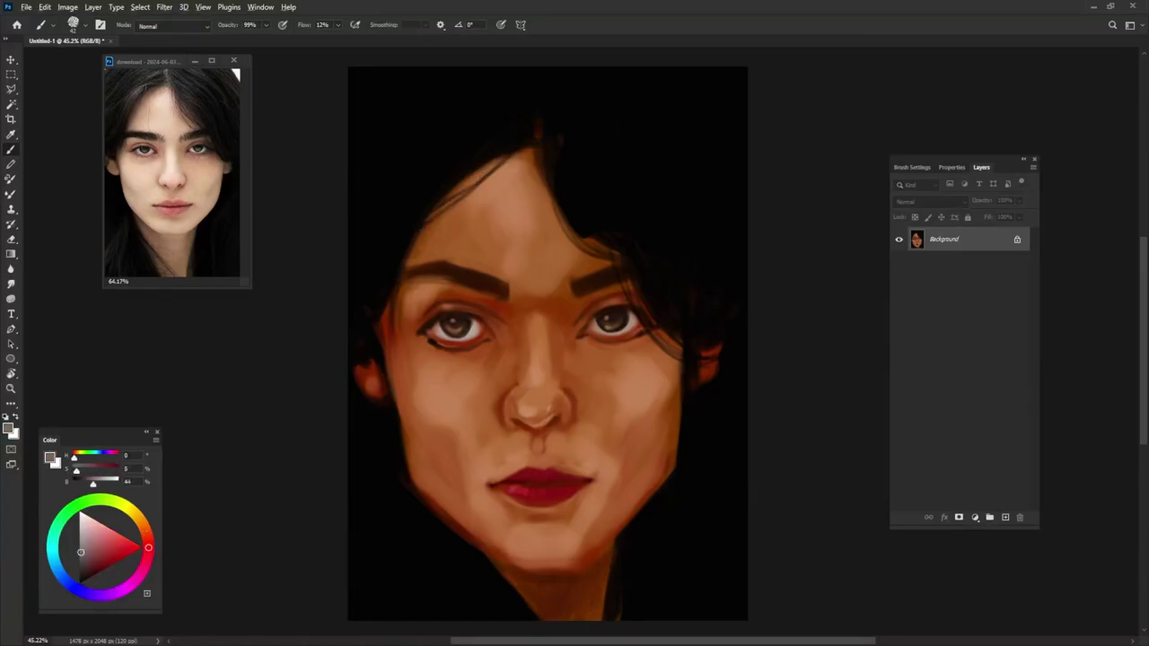
pyautogui.moveTo(440, 184)
pyautogui.mouseDown()
pyautogui.moveTo(438, 130)
pyautogui.moveTo(422, 112)
pyautogui.moveTo(444, 151)
pyautogui.moveTo(432, 133)
pyautogui.moveTo(433, 186)
pyautogui.mouseUp()
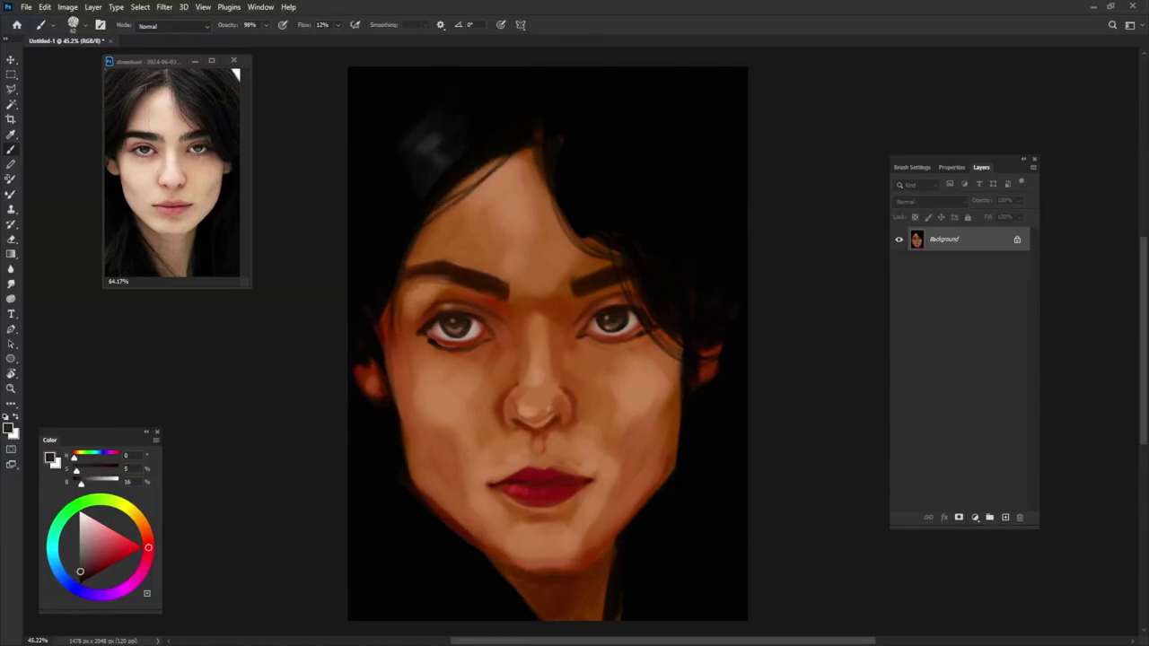
pyautogui.moveTo(587, 198)
pyautogui.mouseDown()
pyautogui.moveTo(642, 126)
pyautogui.moveTo(611, 163)
pyautogui.mouseUp()
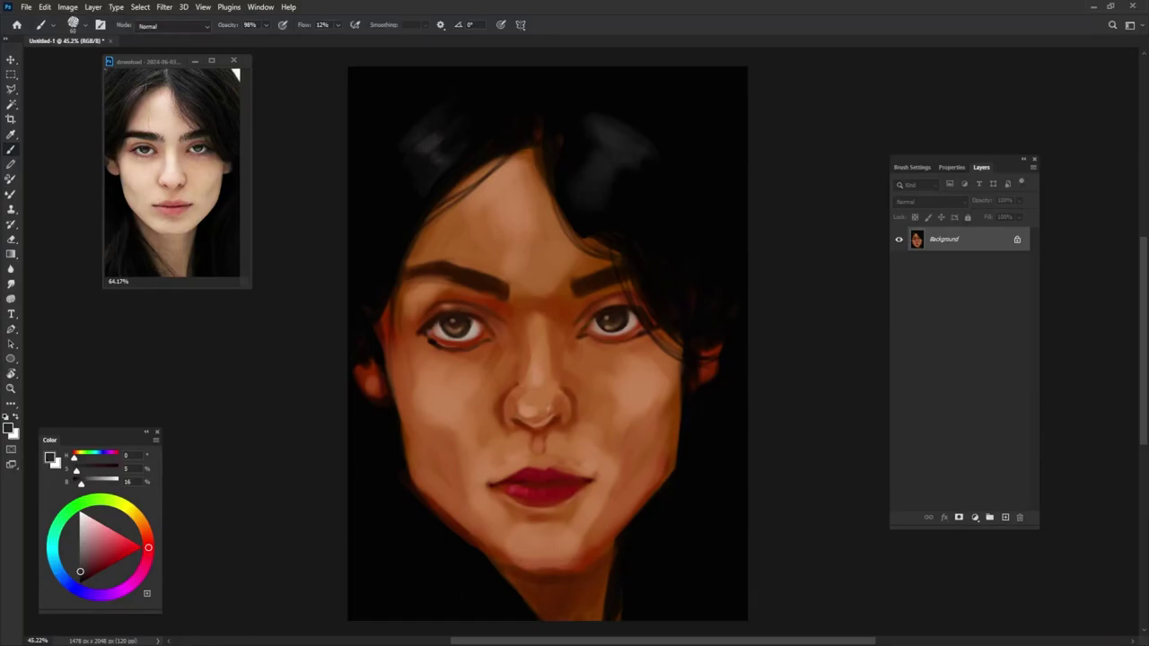
pyautogui.moveTo(592, 118); pyautogui.dragTo(620, 99)
# - Darken the upper-left edge of the hair with near-black strokes
pyautogui.press('d')
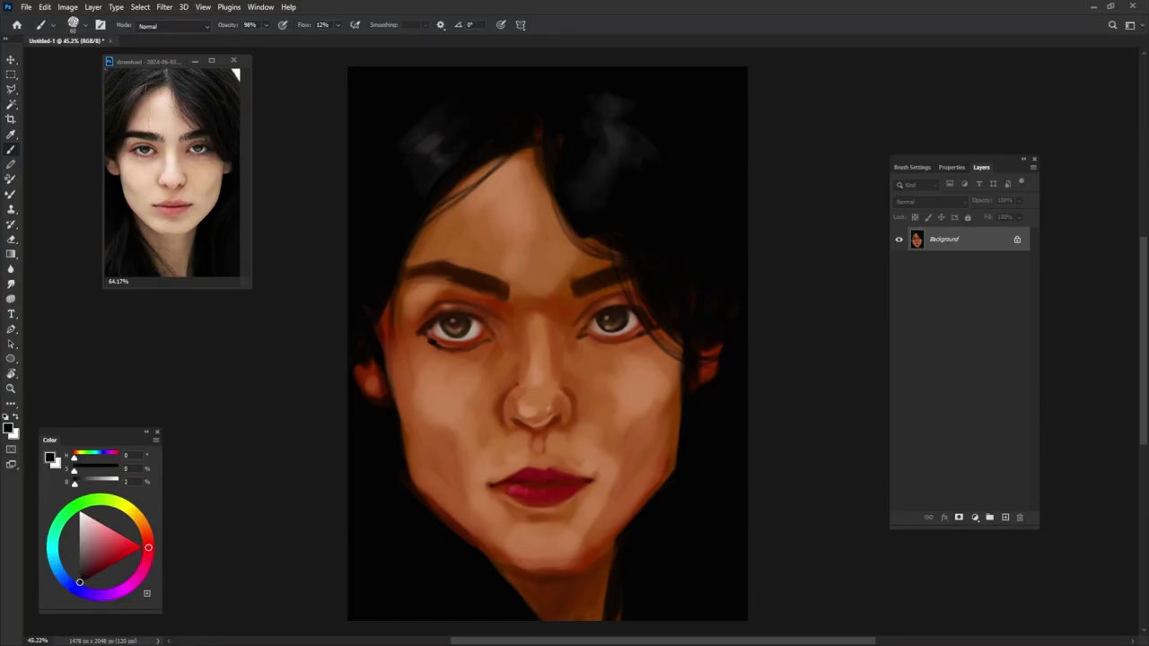
pyautogui.click(79, 576)
pyautogui.keyDown('alt'); pyautogui.click(695, 269); pyautogui.keyUp('alt')
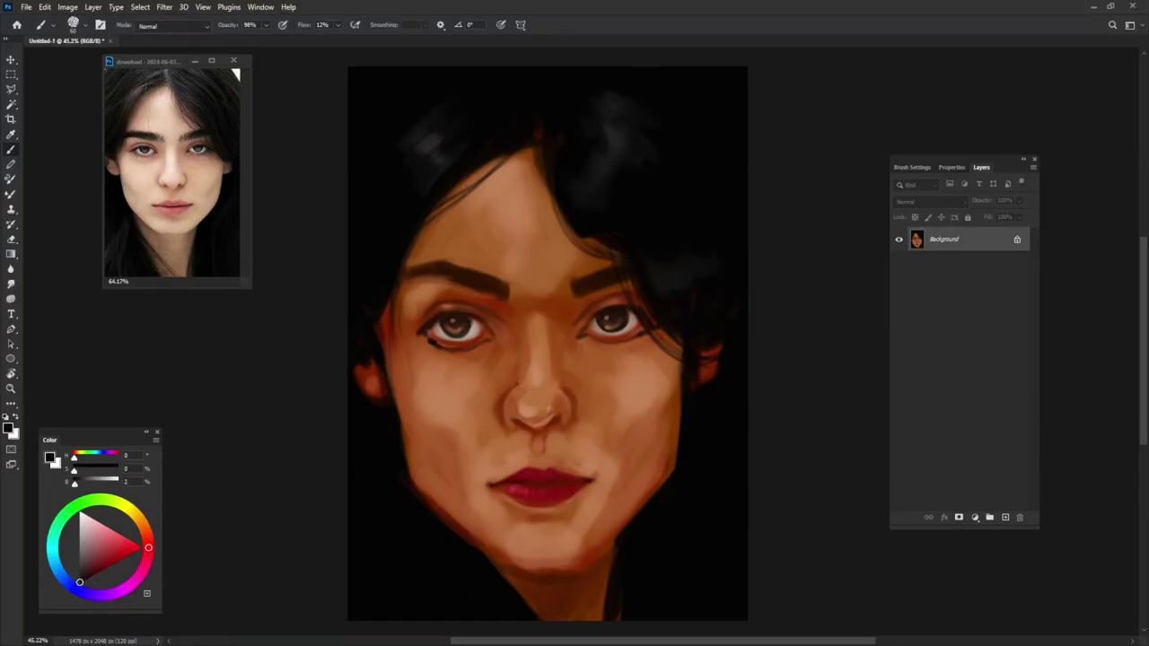
pyautogui.keyDown('alt'); pyautogui.click(359, 216); pyautogui.keyUp('alt')
pyautogui.moveTo(386, 265); pyautogui.dragTo(352, 196)
pyautogui.moveTo(375, 241); pyautogui.dragTo(364, 257)
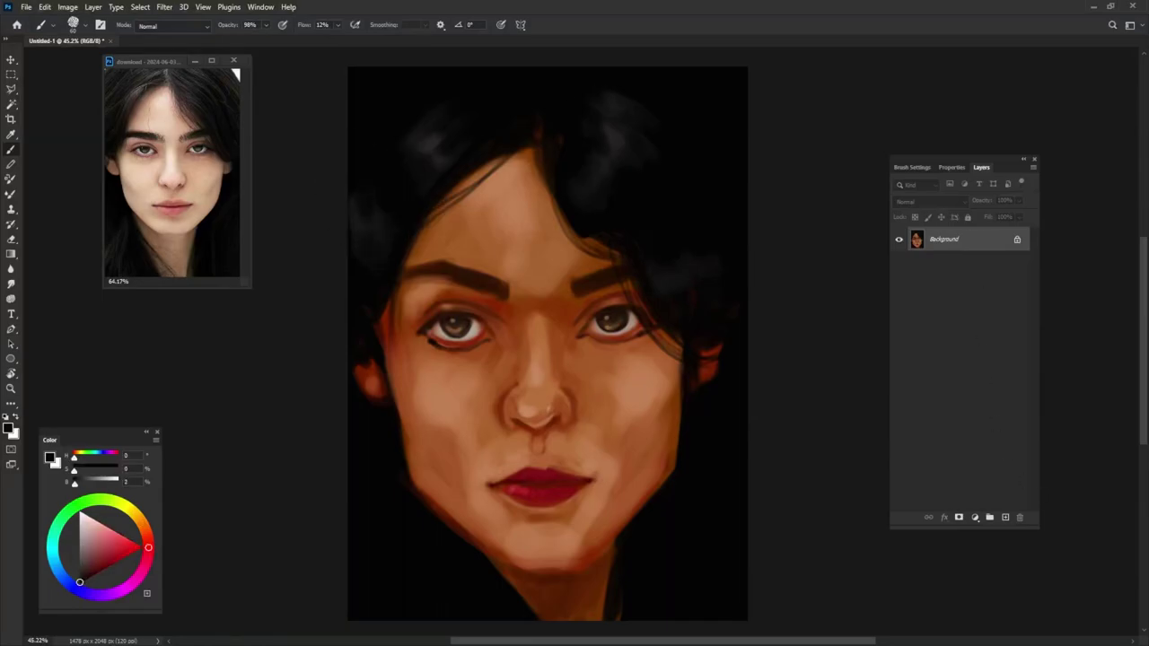
# - Paint soft shadow below the jaw, then sample the lips' dark red
pyautogui.moveTo(399, 538)
pyautogui.mouseDown()
pyautogui.moveTo(402, 616)
pyautogui.moveTo(478, 614)
pyautogui.mouseUp()
pyautogui.moveTo(386, 538)
pyautogui.mouseDown()
pyautogui.moveTo(413, 615)
pyautogui.moveTo(372, 558)
pyautogui.mouseUp()
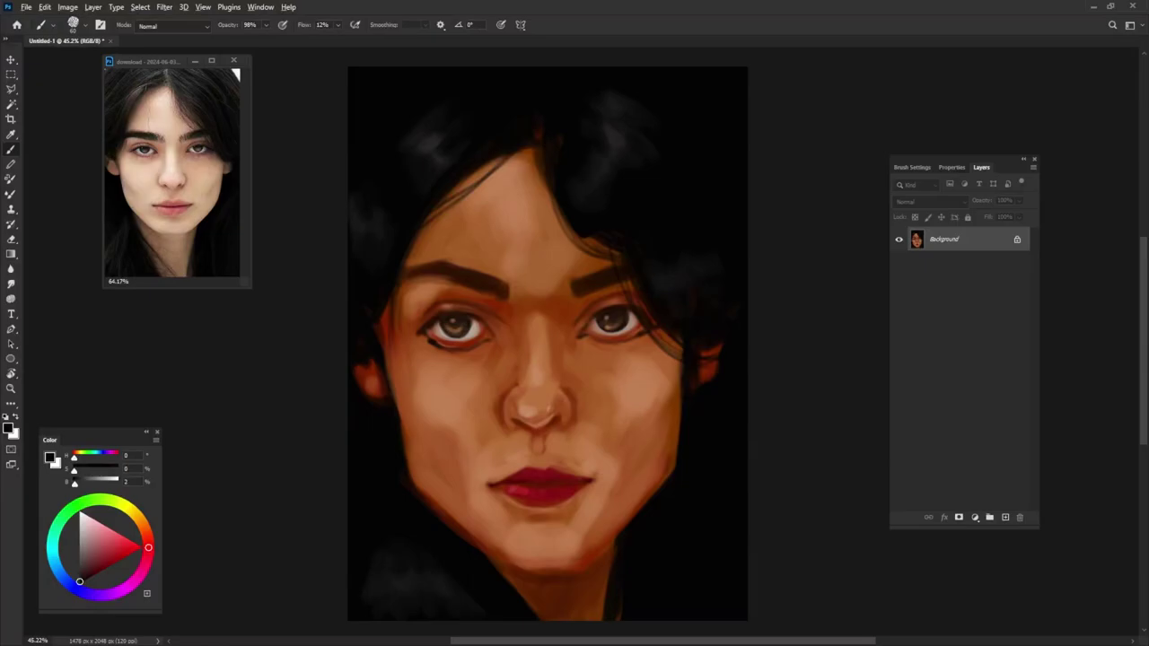
pyautogui.keyDown('alt'); pyautogui.click(548, 483); pyautogui.keyUp('alt')
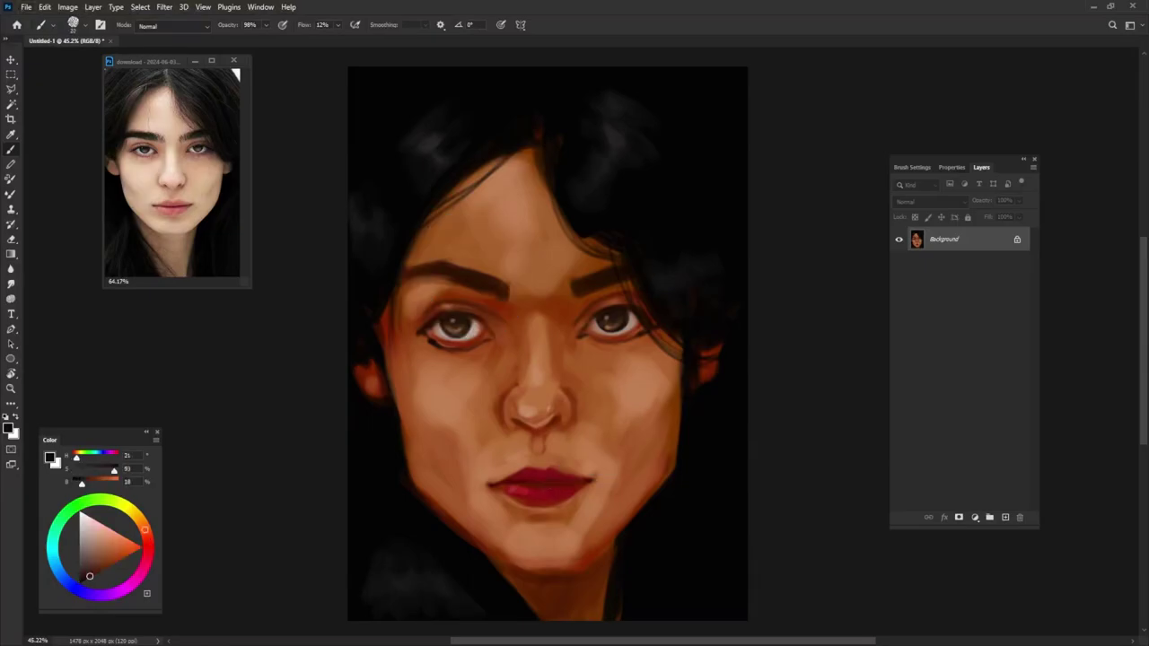
# - Raise the brush opacity to 99% for the lash and liner strokes
pyautogui.press('9')
pyautogui.press('9')
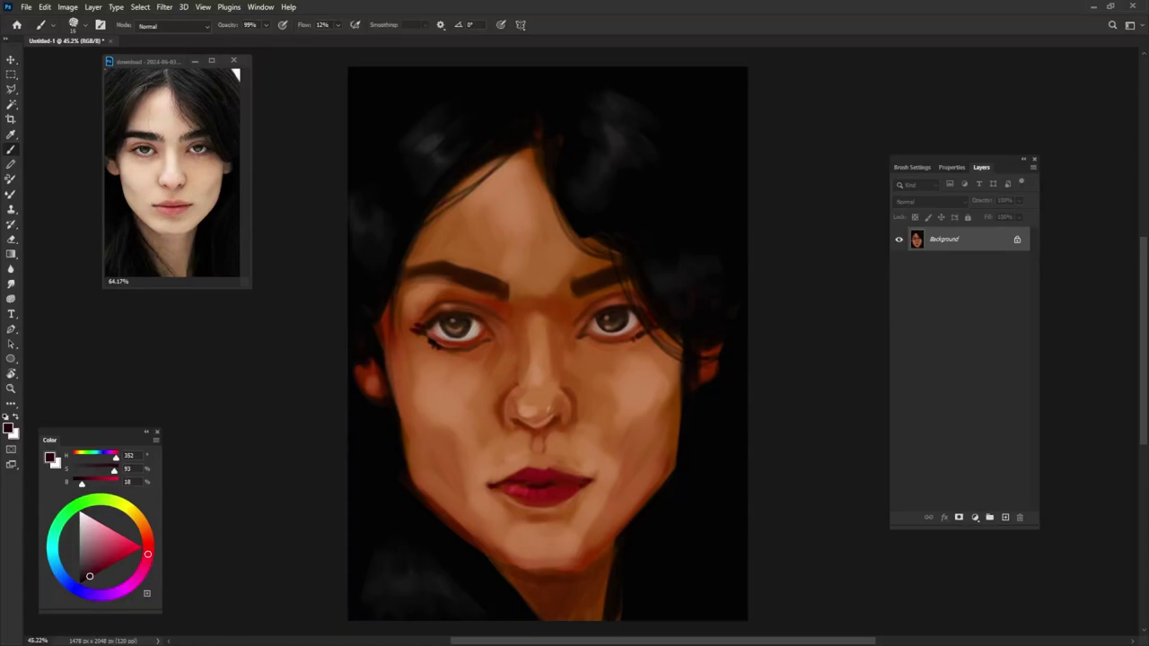
# - Add a Color Lookup adjustment layer set to Moonlight.3DL above the Background
pyautogui.click(976, 517)
pyautogui.click(1021, 453)
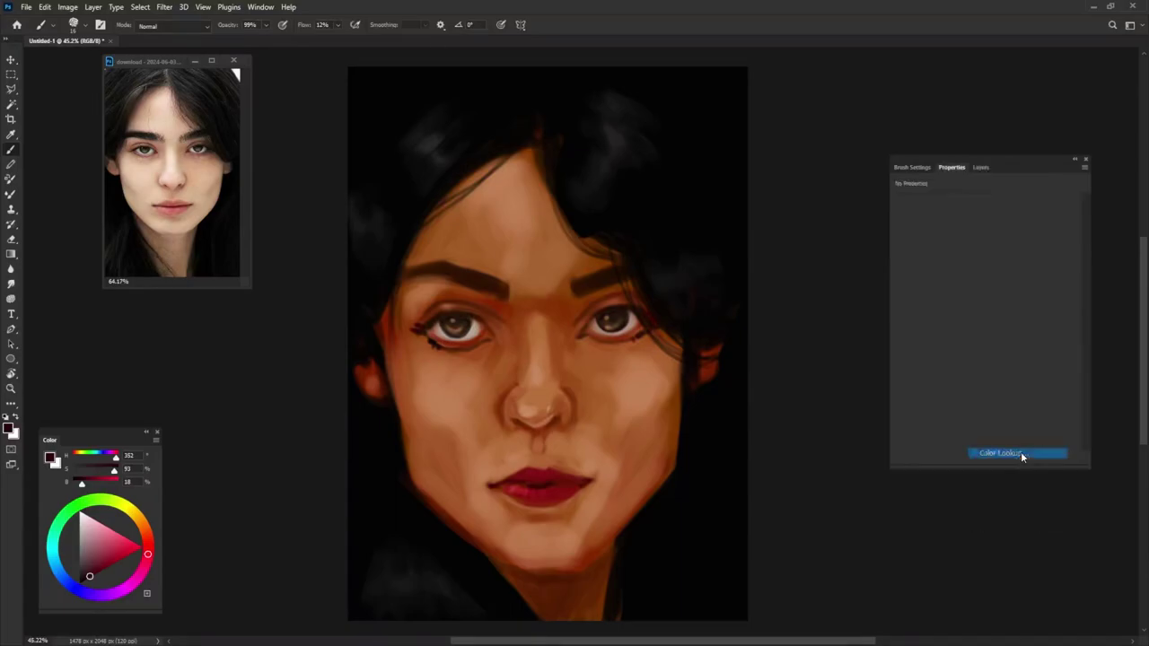
pyautogui.click(1006, 204)
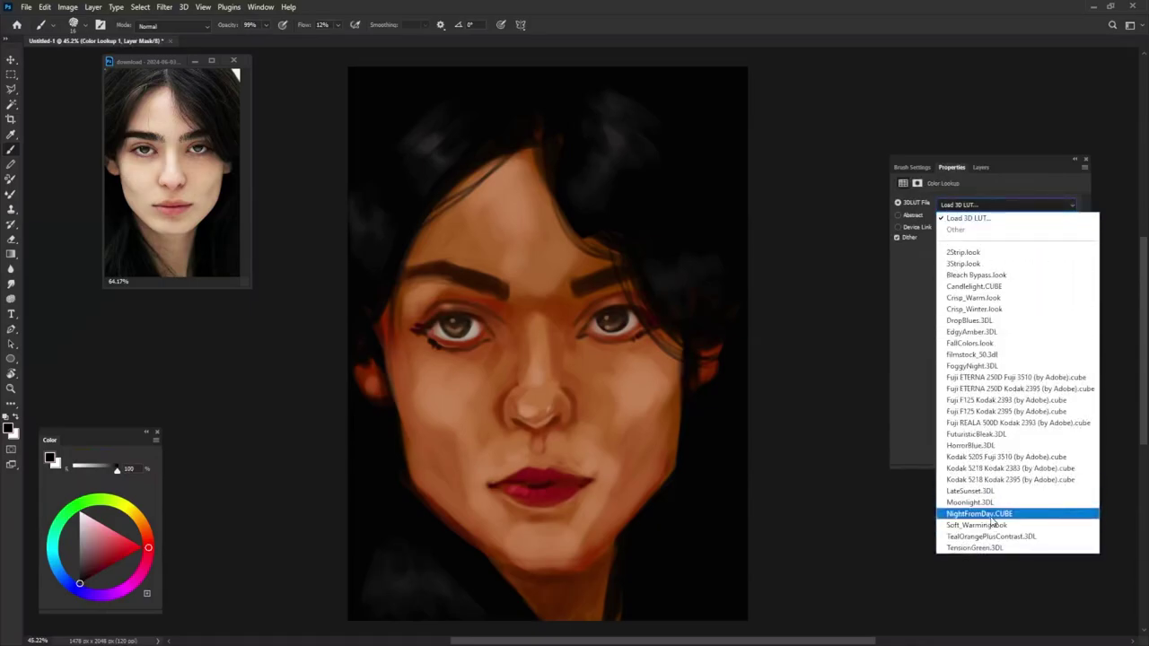
pyautogui.click(970, 502)
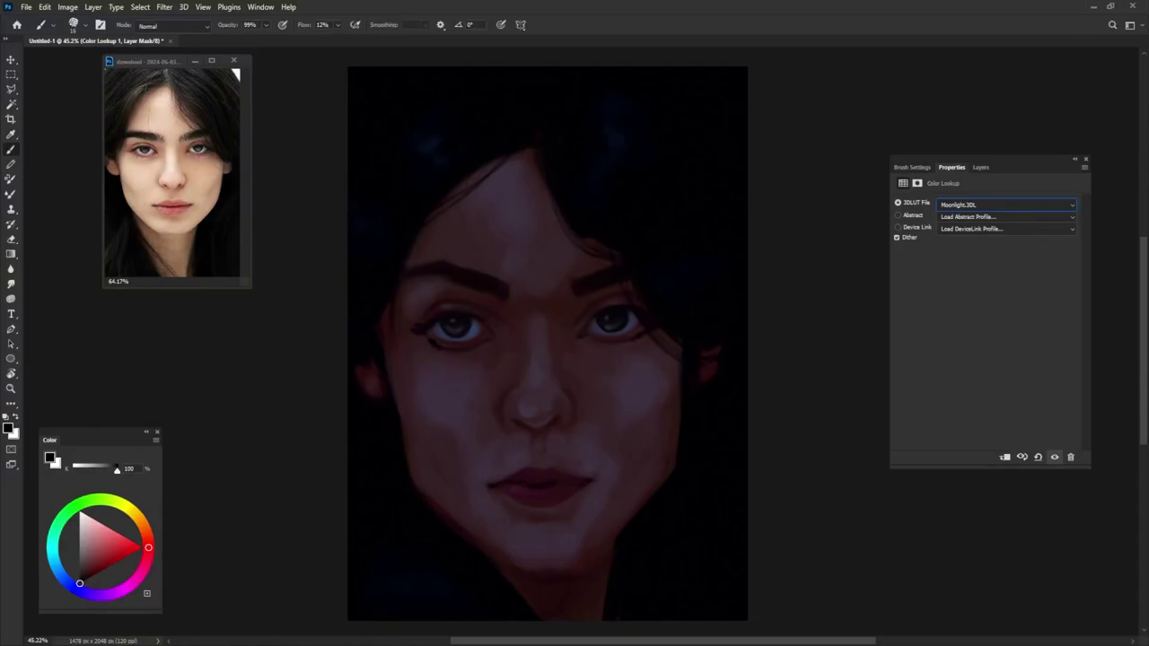
pyautogui.click(981, 167)
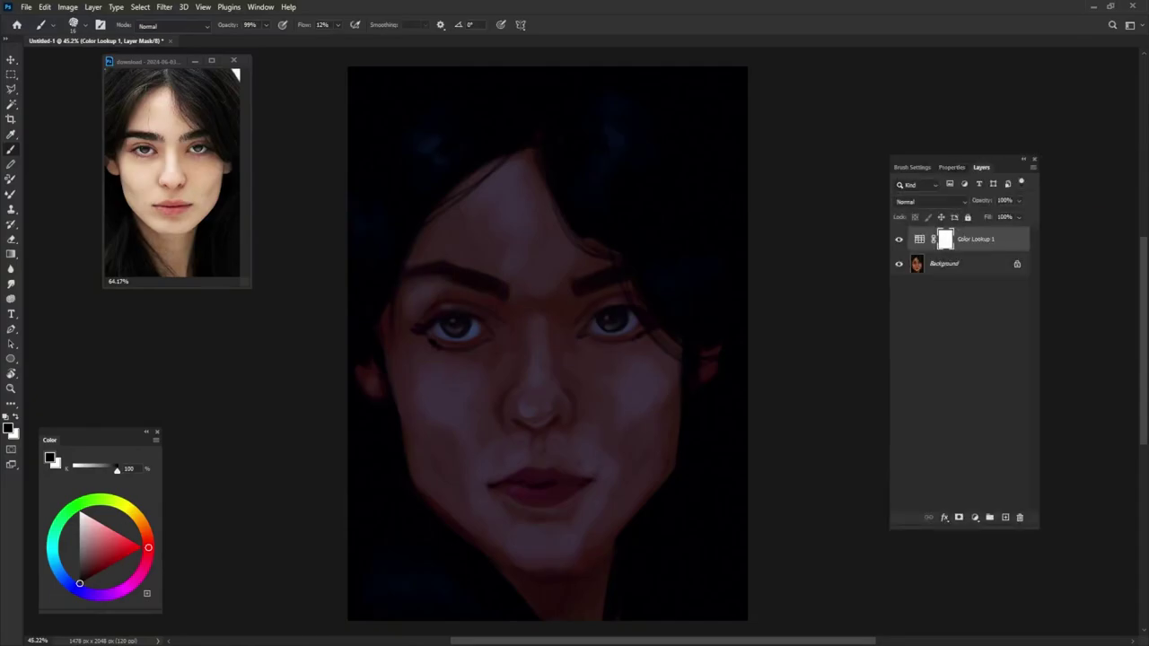
# - Reveal warm light on the left cheek through the lookup mask at 10–30% flow
pyautogui.moveTo(438, 499)
pyautogui.mouseDown()
pyautogui.moveTo(454, 445)
pyautogui.moveTo(631, 339)
pyautogui.mouseUp()
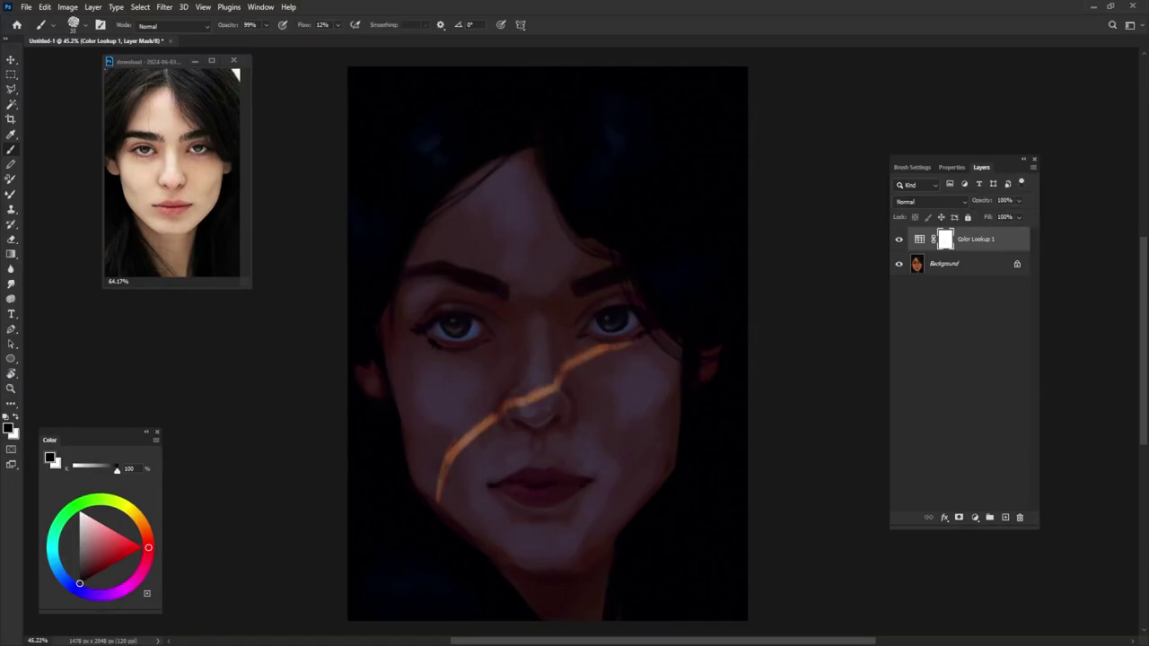
pyautogui.moveTo(408, 415)
pyautogui.mouseDown()
pyautogui.moveTo(415, 469)
pyautogui.moveTo(436, 499)
pyautogui.moveTo(481, 409)
pyautogui.mouseUp()
pyautogui.moveTo(431, 448); pyautogui.dragTo(487, 395)
pyautogui.moveTo(337, 24); pyautogui.dragTo(336, 39)
pyautogui.moveTo(427, 449)
pyautogui.mouseDown()
pyautogui.moveTo(485, 389)
pyautogui.moveTo(433, 512)
pyautogui.mouseUp()
pyautogui.hotkey('shift', '3')
pyautogui.moveTo(481, 384); pyautogui.dragTo(422, 433)
pyautogui.moveTo(486, 368)
pyautogui.mouseDown()
pyautogui.moveTo(420, 422)
pyautogui.moveTo(504, 339)
pyautogui.moveTo(417, 415)
pyautogui.moveTo(428, 433)
pyautogui.moveTo(410, 472)
pyautogui.mouseUp()
# - Extend the light band up the nose bridge and over the right eye at 80% flow
pyautogui.moveTo(492, 357)
pyautogui.mouseDown()
pyautogui.moveTo(531, 316)
pyautogui.moveTo(484, 384)
pyautogui.mouseUp()
pyautogui.moveTo(530, 334)
pyautogui.mouseDown()
pyautogui.moveTo(483, 389)
pyautogui.moveTo(486, 422)
pyautogui.mouseUp()
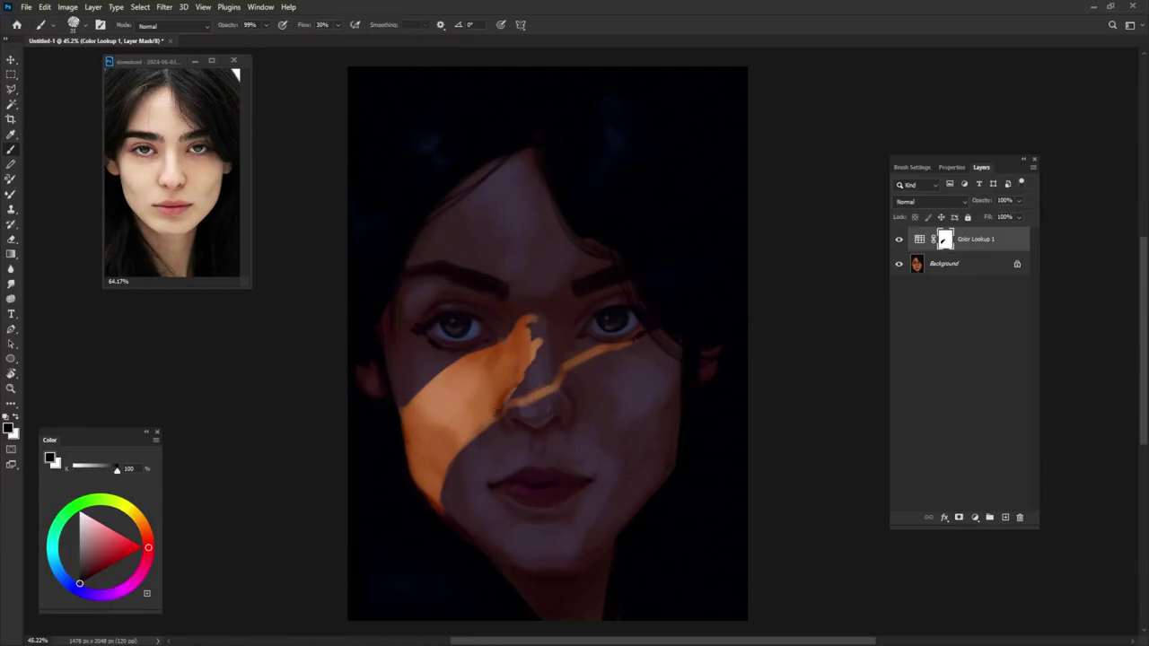
pyautogui.moveTo(337, 24); pyautogui.dragTo(355, 37)
pyautogui.moveTo(533, 317)
pyautogui.mouseDown()
pyautogui.moveTo(548, 318)
pyautogui.moveTo(530, 341)
pyautogui.moveTo(537, 378)
pyautogui.moveTo(505, 413)
pyautogui.mouseUp()
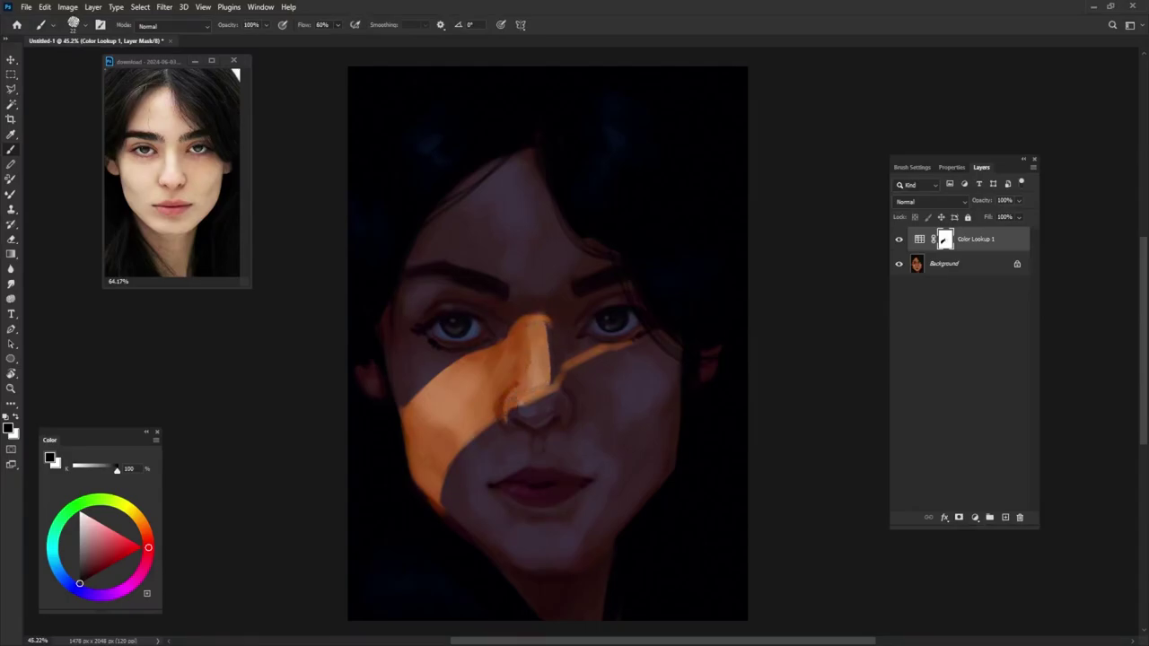
pyautogui.moveTo(551, 321); pyautogui.dragTo(601, 303)
pyautogui.moveTo(549, 345)
pyautogui.mouseDown()
pyautogui.moveTo(578, 321)
pyautogui.moveTo(554, 325)
pyautogui.moveTo(604, 305)
pyautogui.moveTo(553, 377)
pyautogui.mouseUp()
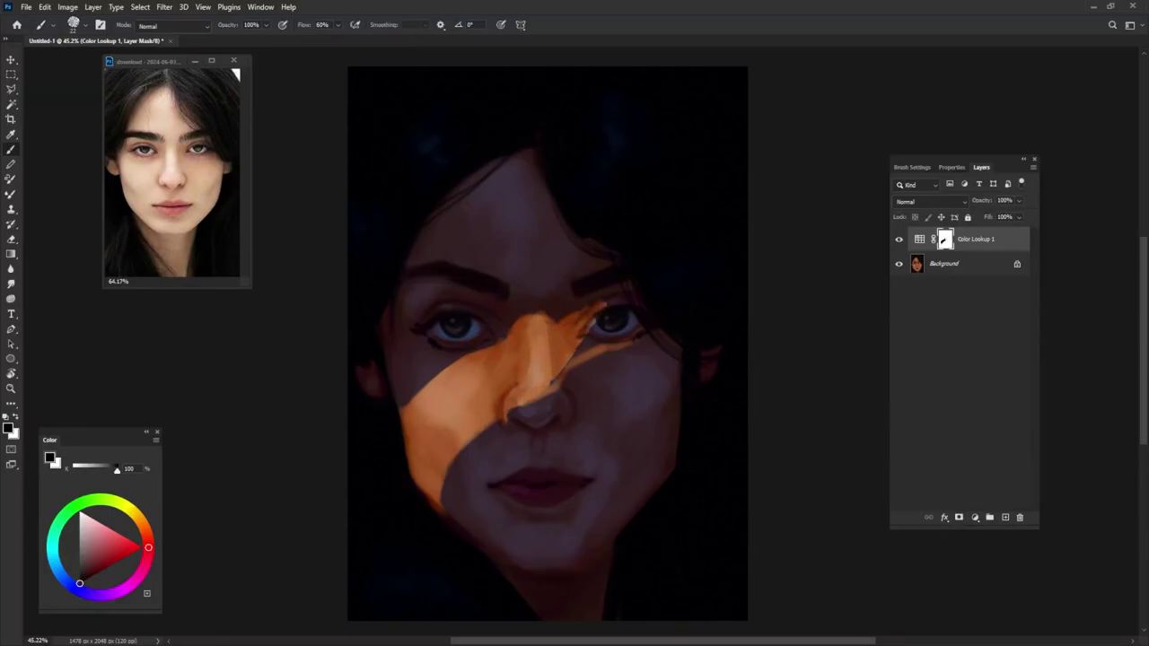
pyautogui.moveTo(600, 303)
pyautogui.mouseDown()
pyautogui.moveTo(634, 291)
pyautogui.moveTo(560, 376)
pyautogui.mouseUp()
pyautogui.moveTo(603, 339)
pyautogui.mouseDown()
pyautogui.moveTo(641, 332)
pyautogui.moveTo(627, 320)
pyautogui.moveTo(650, 332)
pyautogui.moveTo(632, 314)
pyautogui.moveTo(551, 322)
pyautogui.mouseUp()
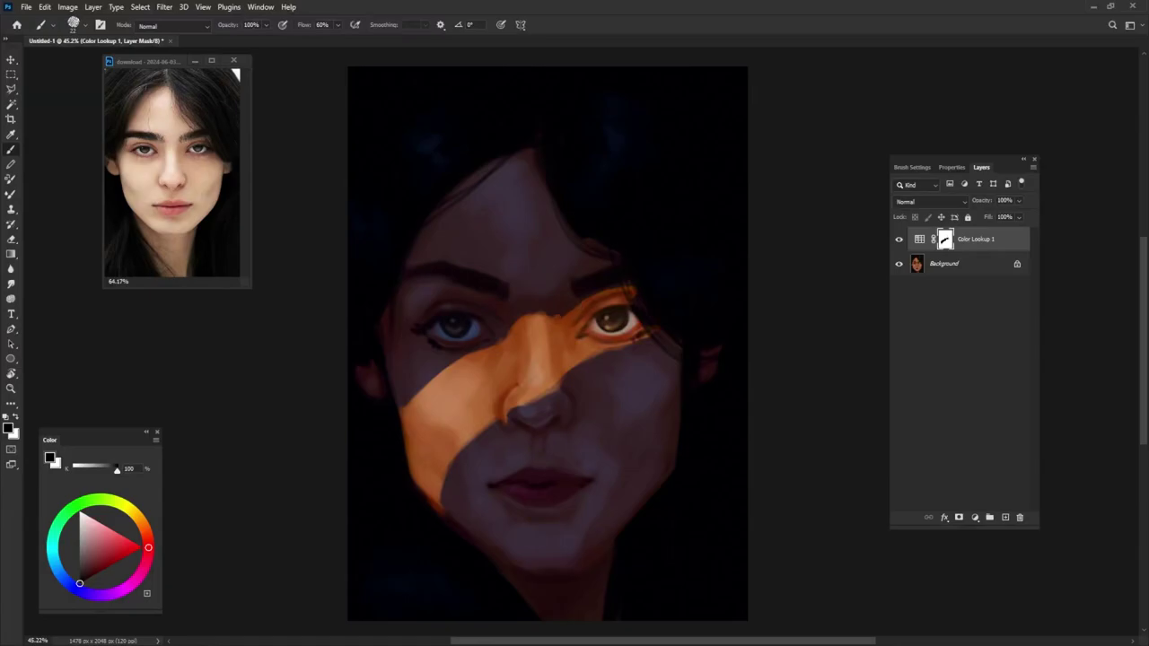
pyautogui.moveTo(537, 398)
pyautogui.mouseDown()
pyautogui.moveTo(510, 427)
pyautogui.moveTo(566, 375)
pyautogui.moveTo(656, 336)
pyautogui.mouseUp()
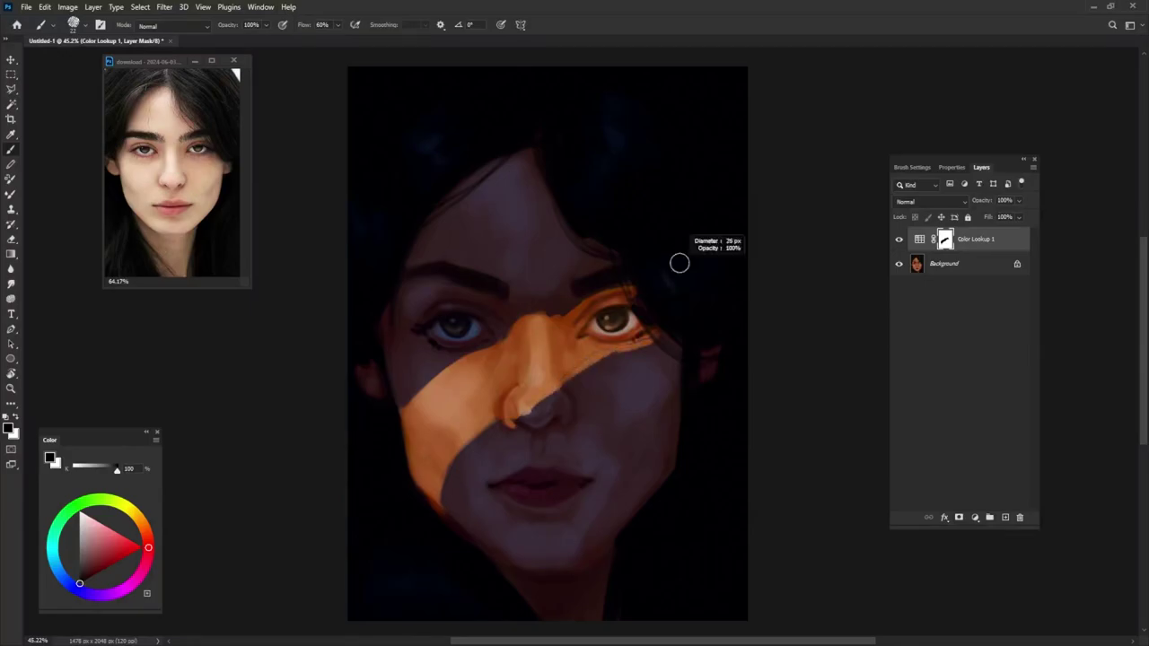
# - Refine the band's upper edge by the hair, brighten under the eye, nose tip and chin edge
pyautogui.moveTo(680, 259)
pyautogui.mouseDown()
pyautogui.moveTo(655, 279)
pyautogui.moveTo(673, 309)
pyautogui.moveTo(632, 305)
pyautogui.moveTo(657, 343)
pyautogui.mouseUp()
pyautogui.moveTo(630, 280); pyautogui.dragTo(574, 306)
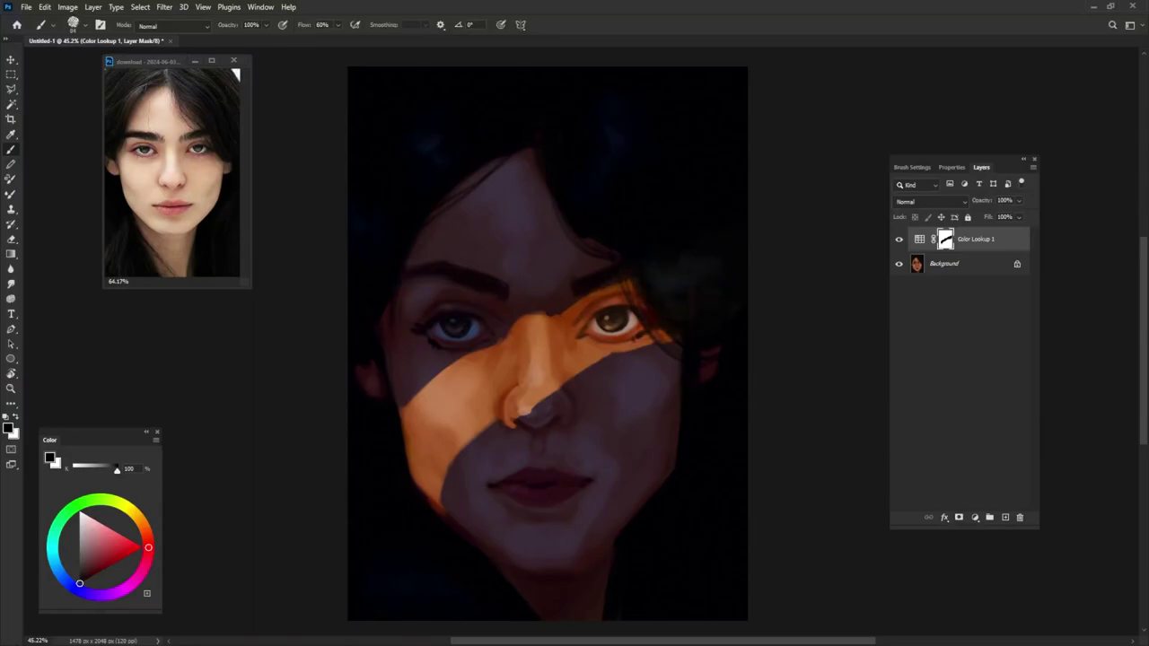
pyautogui.moveTo(585, 377); pyautogui.dragTo(664, 344)
pyautogui.moveTo(601, 367); pyautogui.dragTo(659, 347)
pyautogui.press('0')
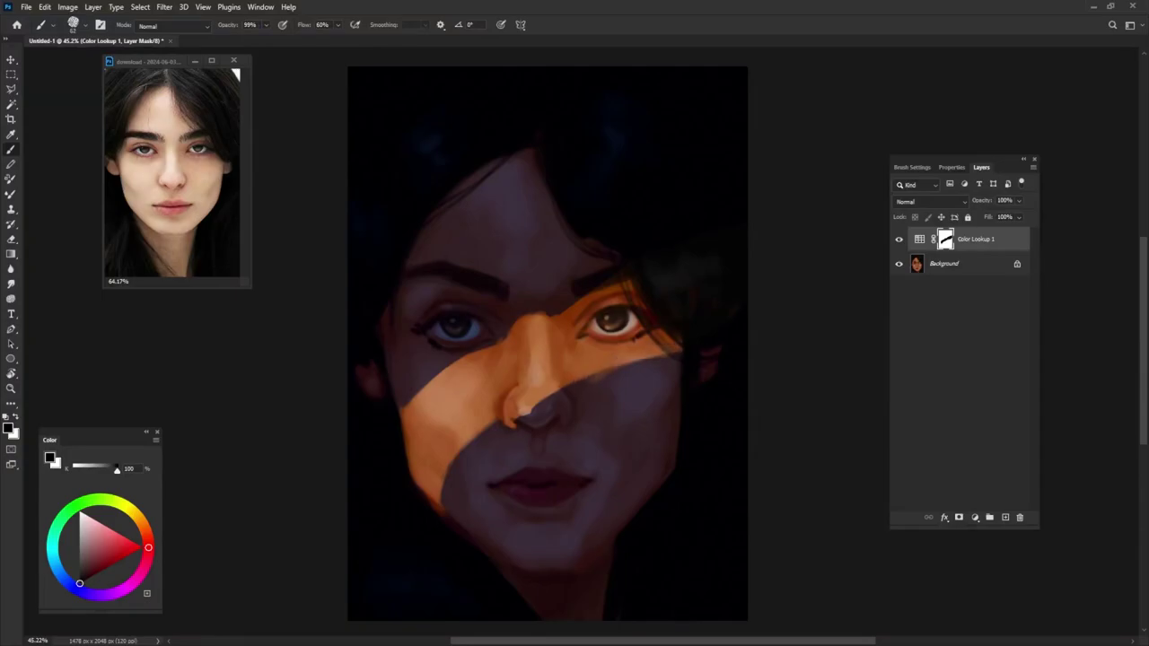
pyautogui.moveTo(536, 408); pyautogui.dragTo(516, 427)
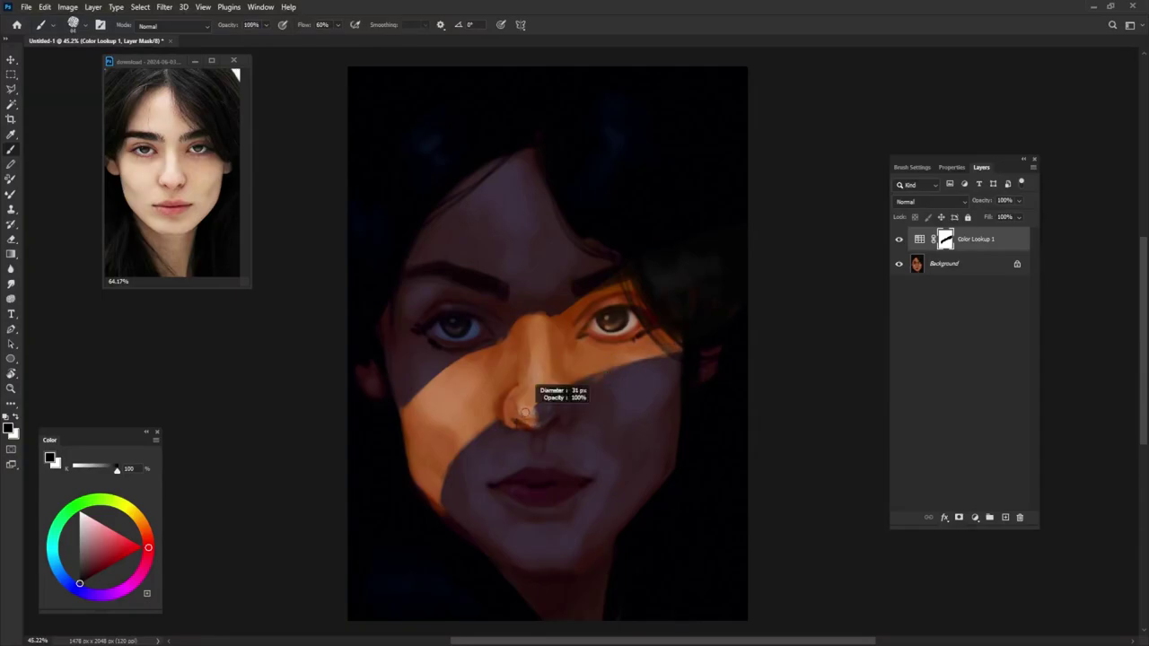
pyautogui.moveTo(443, 506); pyautogui.dragTo(471, 533)
# - Erase along the band's upper edge beside the right eye to darken the shadow edge
pyautogui.press('e')
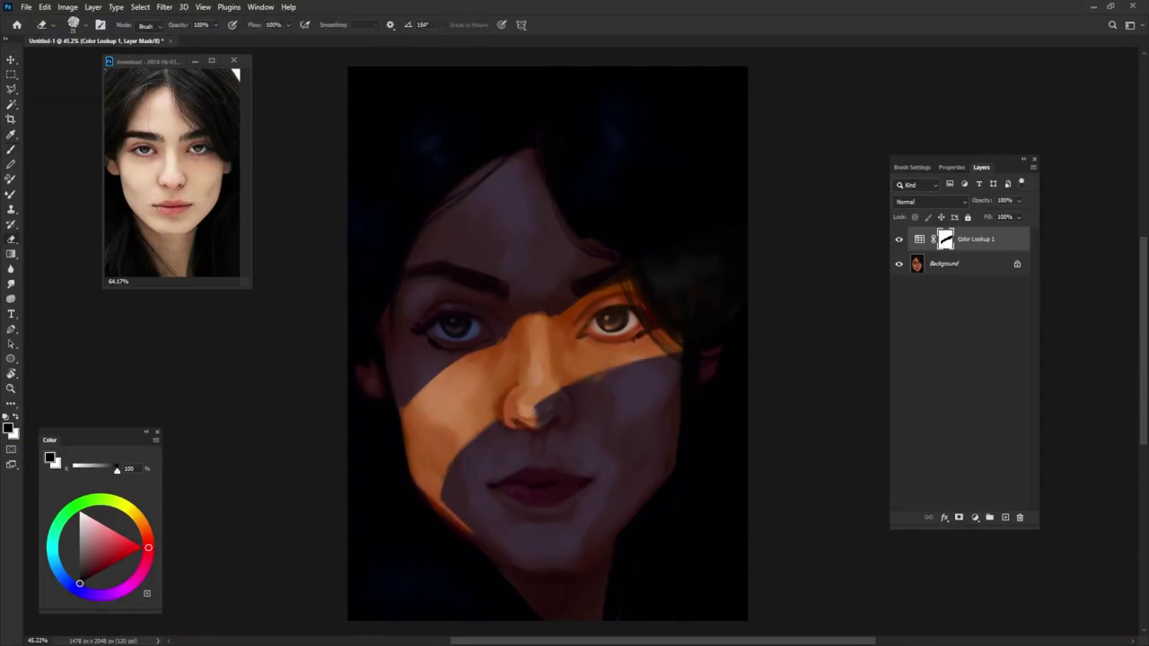
pyautogui.moveTo(575, 383); pyautogui.dragTo(680, 351)
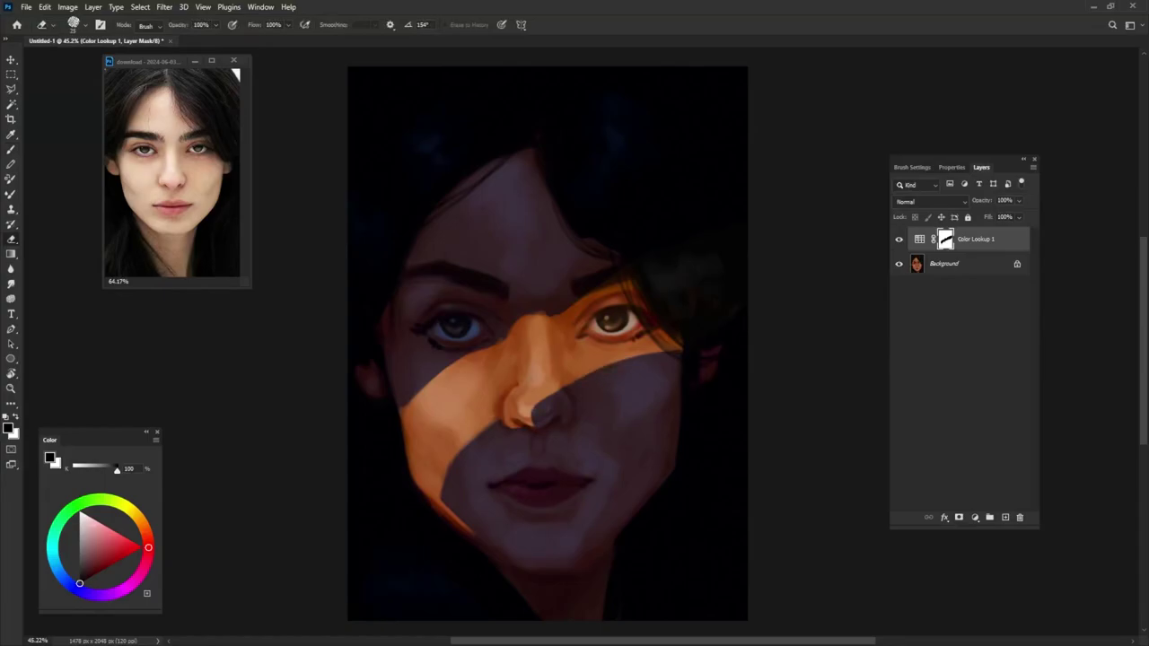
pyautogui.press('b')
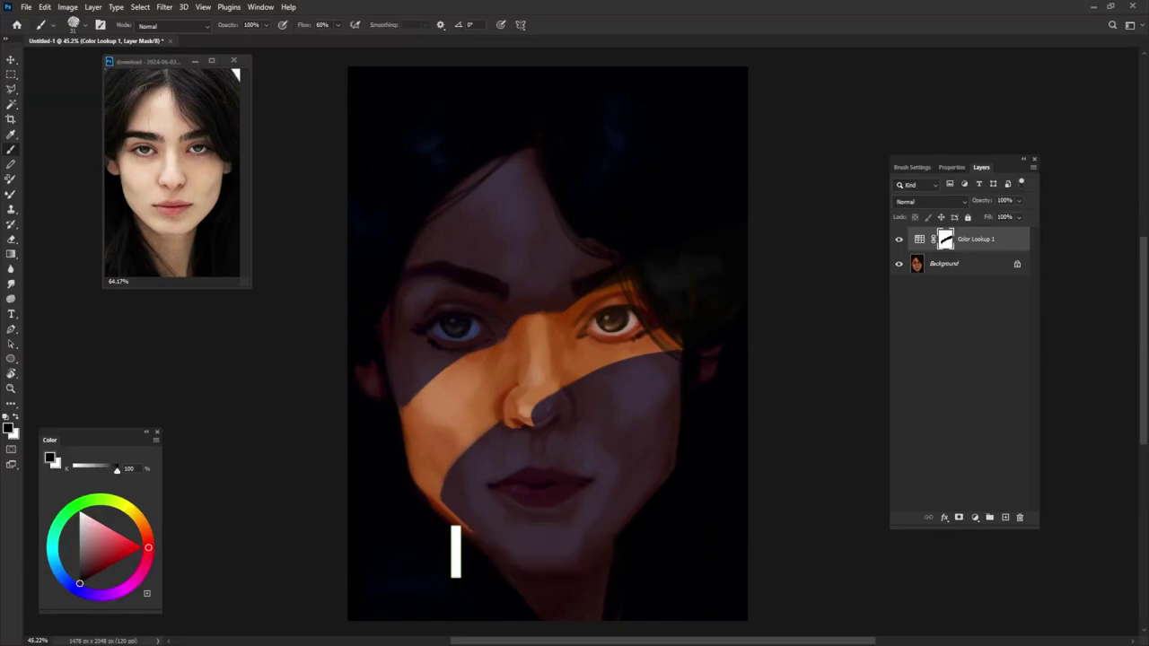
# - With white and a 17 px brush, sharpen the band's edges beside nose, eye and chin
pyautogui.press('x')
pyautogui.moveTo(565, 409); pyautogui.dragTo(553, 410)
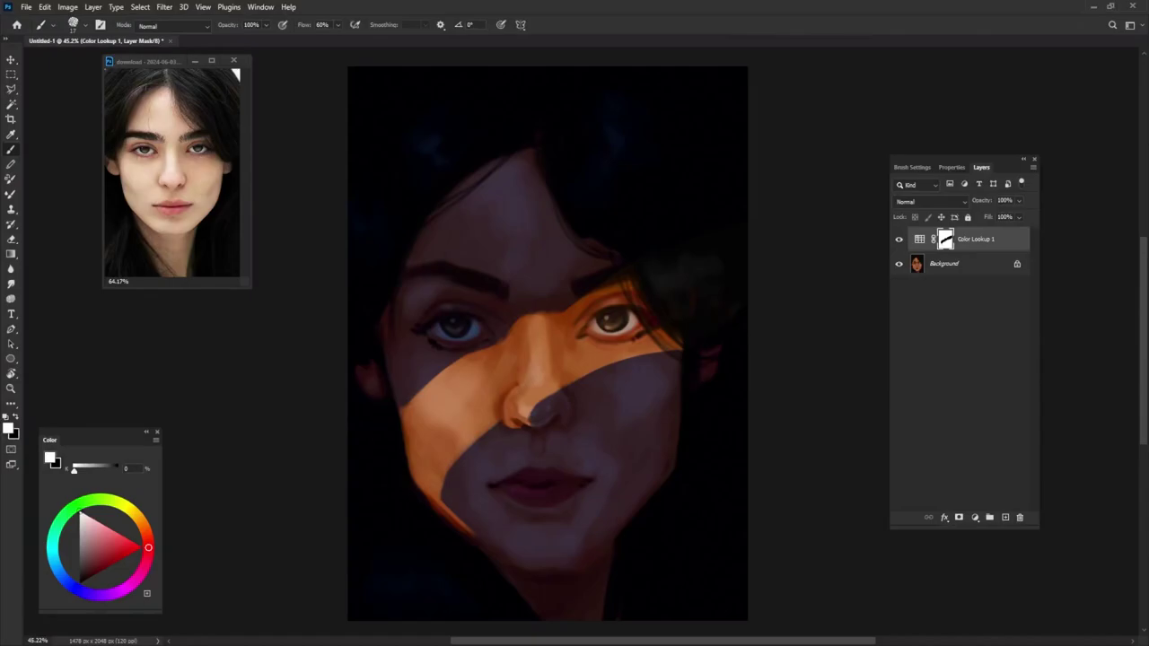
pyautogui.moveTo(589, 372); pyautogui.dragTo(550, 390)
pyautogui.moveTo(611, 365); pyautogui.dragTo(565, 376)
pyautogui.moveTo(679, 345); pyautogui.dragTo(634, 356)
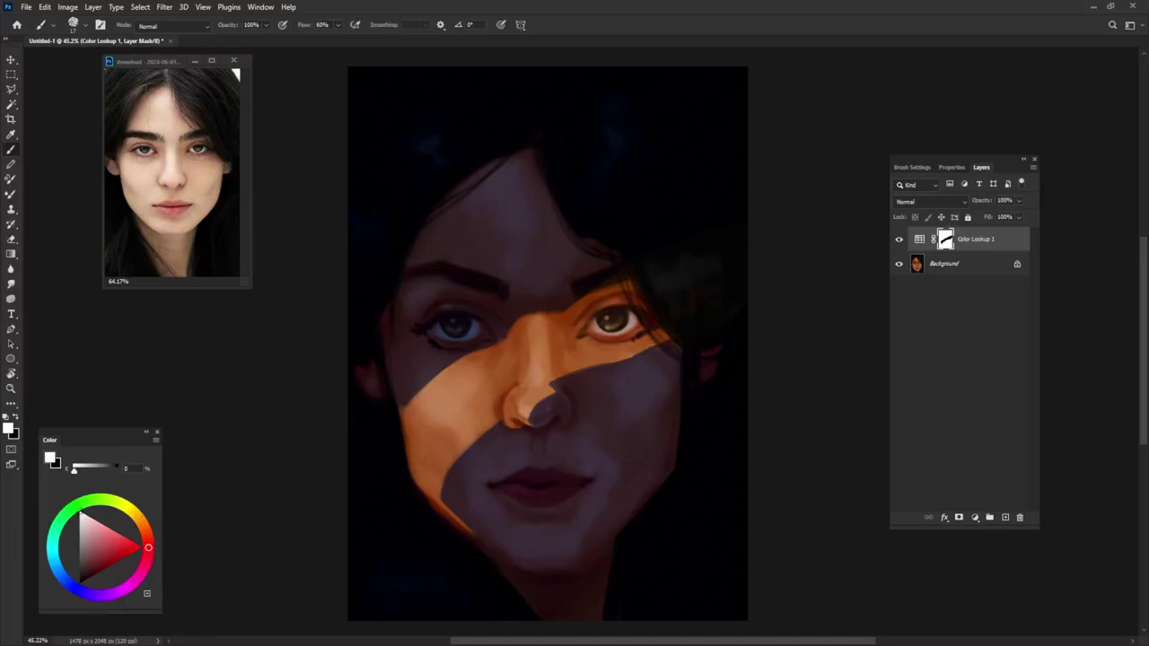
pyautogui.moveTo(476, 435)
pyautogui.mouseDown()
pyautogui.moveTo(444, 484)
pyautogui.moveTo(457, 522)
pyautogui.mouseUp()
pyautogui.moveTo(440, 494)
pyautogui.mouseDown()
pyautogui.moveTo(455, 452)
pyautogui.moveTo(501, 419)
pyautogui.mouseUp()
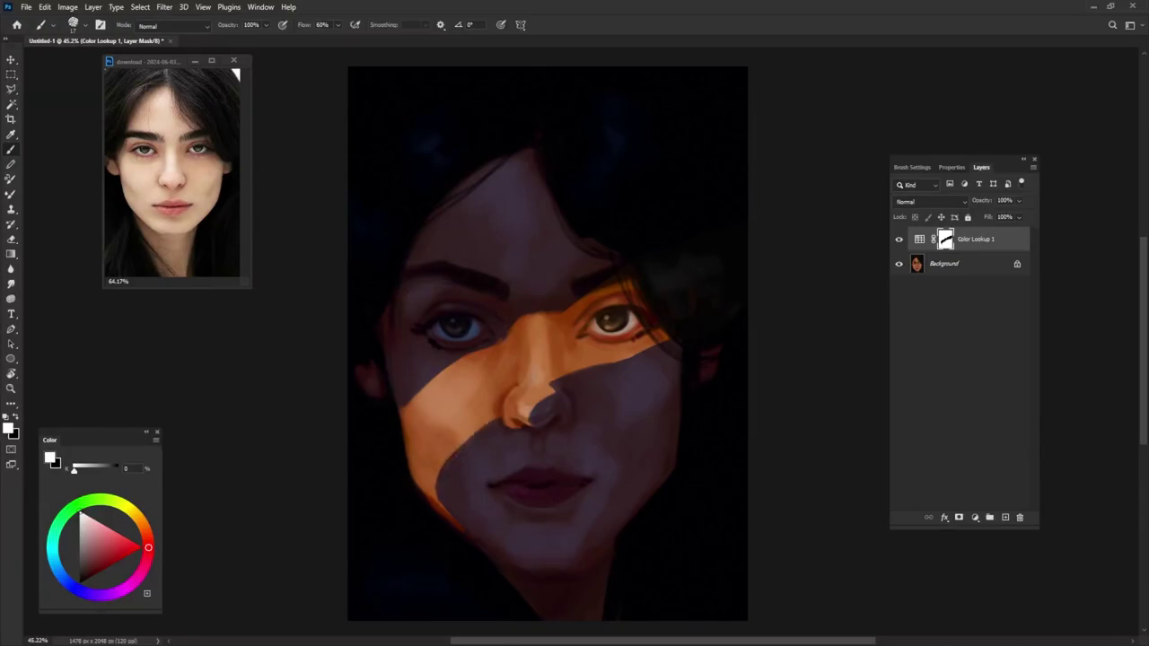